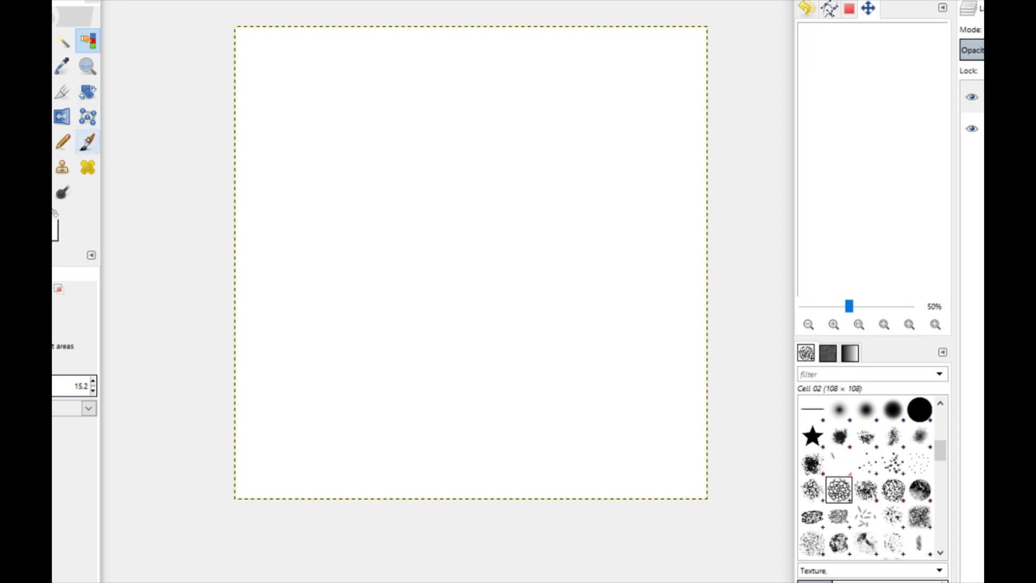
# - Sketch a rough head circle with the Paintbrush near the canvas's upper middle, adding a curved vertical centre line and two curved horizontal guidelines
pyautogui.click(87, 142)
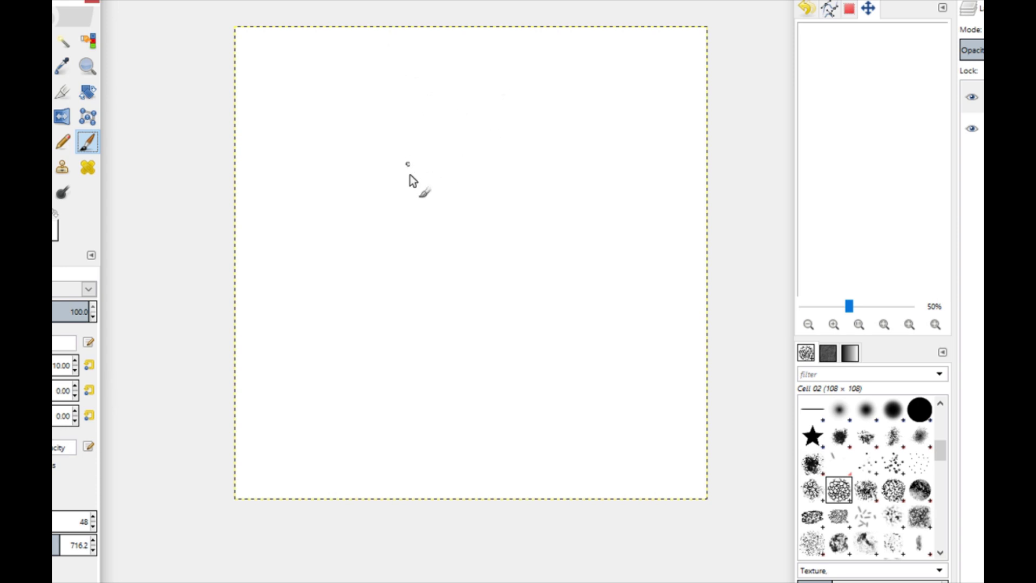
pyautogui.moveTo(388, 127)
pyautogui.mouseDown()
pyautogui.moveTo(509, 103)
pyautogui.moveTo(388, 128)
pyautogui.moveTo(489, 89)
pyautogui.moveTo(405, 111)
pyautogui.moveTo(435, 88)
pyautogui.moveTo(377, 180)
pyautogui.moveTo(419, 98)
pyautogui.moveTo(421, 260)
pyautogui.moveTo(386, 137)
pyautogui.moveTo(535, 129)
pyautogui.mouseUp()
pyautogui.moveTo(463, 92); pyautogui.dragTo(537, 134)
pyautogui.moveTo(475, 94)
pyautogui.mouseDown()
pyautogui.moveTo(545, 167)
pyautogui.moveTo(533, 232)
pyautogui.mouseUp()
pyautogui.moveTo(547, 158)
pyautogui.mouseDown()
pyautogui.moveTo(402, 251)
pyautogui.moveTo(438, 128)
pyautogui.moveTo(397, 243)
pyautogui.mouseUp()
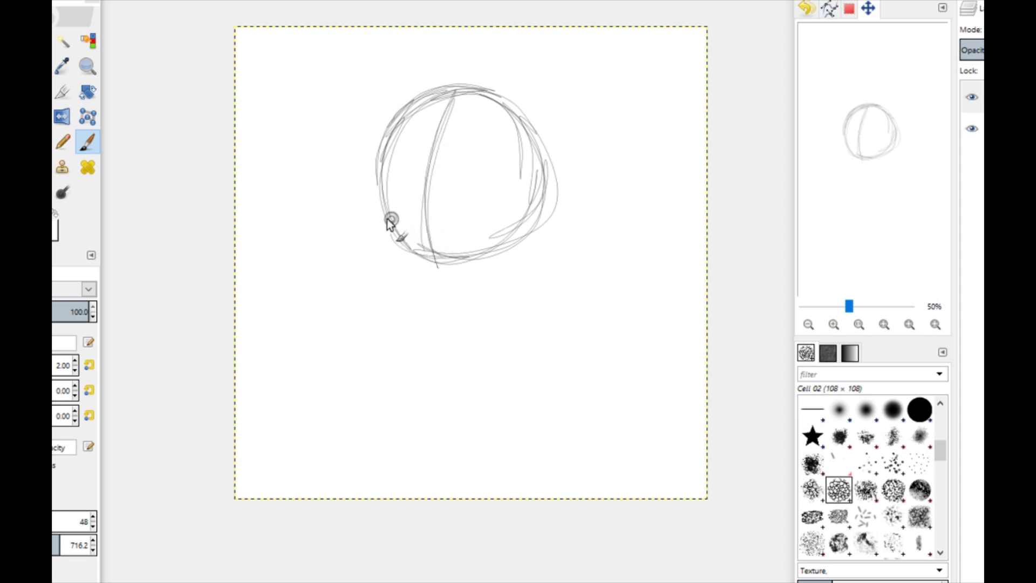
pyautogui.moveTo(460, 224)
pyautogui.mouseDown()
pyautogui.moveTo(380, 216)
pyautogui.moveTo(426, 214)
pyautogui.mouseUp()
pyautogui.moveTo(388, 161); pyautogui.dragTo(514, 189)
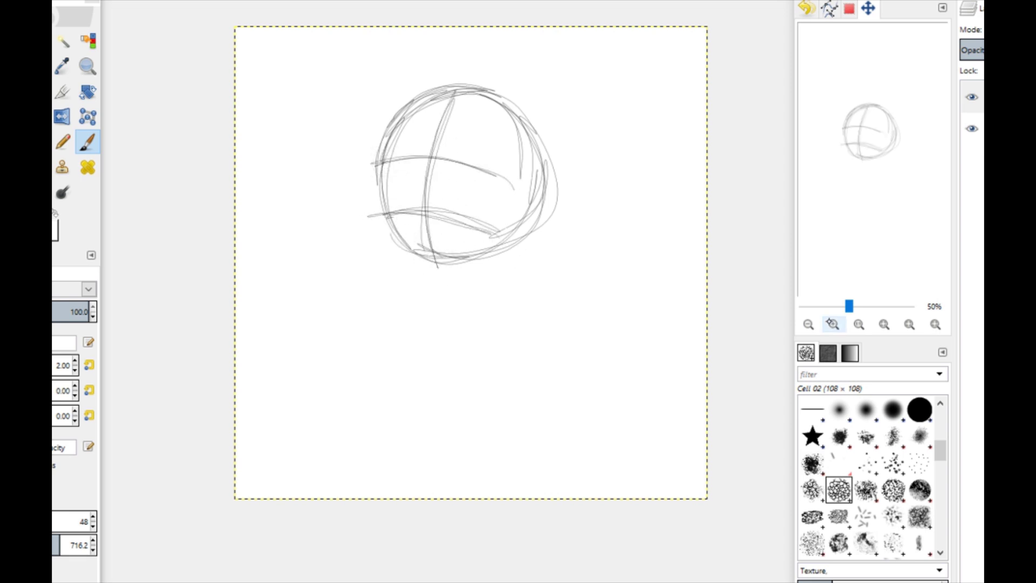
pyautogui.click(833, 324)
pyautogui.moveTo(398, 237)
pyautogui.mouseDown()
pyautogui.moveTo(439, 244)
pyautogui.moveTo(392, 234)
pyautogui.moveTo(468, 258)
pyautogui.mouseUp()
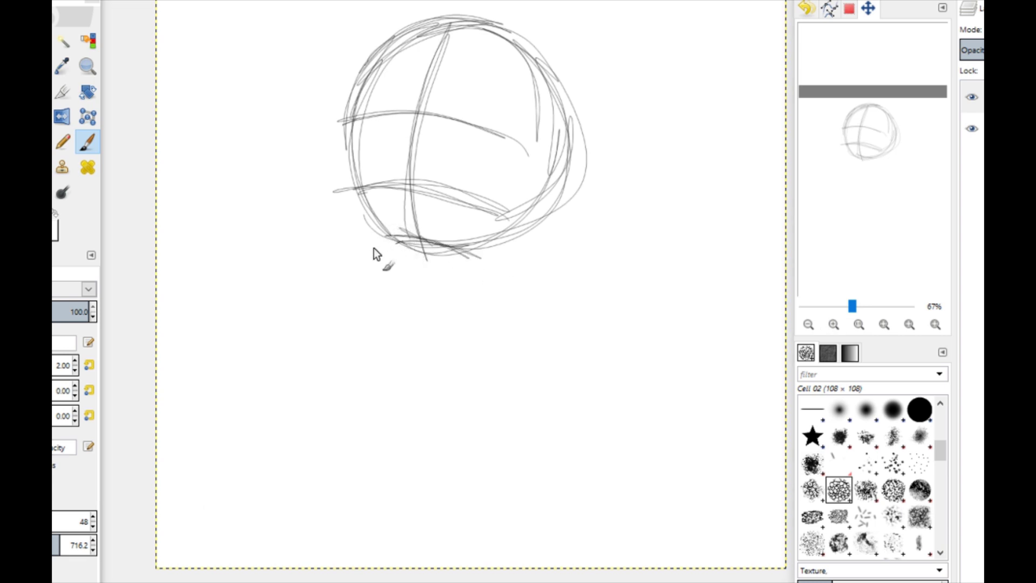
pyautogui.moveTo(391, 243)
pyautogui.mouseDown()
pyautogui.moveTo(394, 373)
pyautogui.moveTo(393, 360)
pyautogui.moveTo(464, 337)
pyautogui.moveTo(414, 357)
pyautogui.moveTo(494, 274)
pyautogui.mouseUp()
pyautogui.moveTo(416, 361)
pyautogui.mouseDown()
pyautogui.moveTo(487, 268)
pyautogui.moveTo(461, 298)
pyautogui.moveTo(485, 279)
pyautogui.moveTo(455, 242)
pyautogui.moveTo(465, 290)
pyautogui.moveTo(487, 254)
pyautogui.moveTo(493, 269)
pyautogui.moveTo(472, 248)
pyautogui.mouseUp()
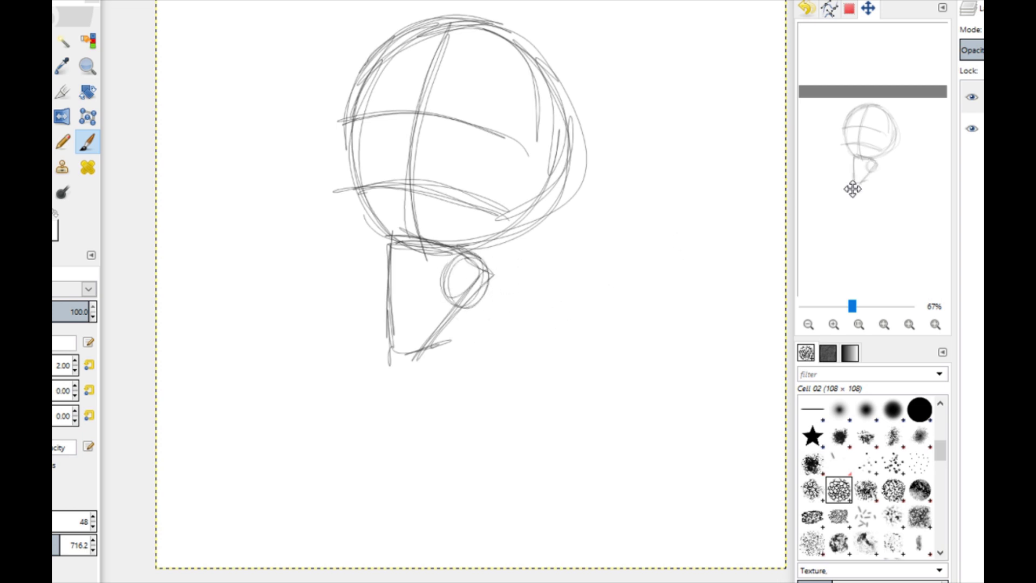
pyautogui.moveTo(866, 172)
pyautogui.mouseDown()
pyautogui.moveTo(863, 187)
pyautogui.moveTo(855, 183)
pyautogui.mouseUp()
pyautogui.hotkey('ctrl', 'z')
pyautogui.hotkey('ctrl', 'z')
pyautogui.hotkey('ctrl', 'z')
pyautogui.hotkey('ctrl', 'z')
pyautogui.hotkey('ctrl', 'z')
pyautogui.hotkey('ctrl', 'z')
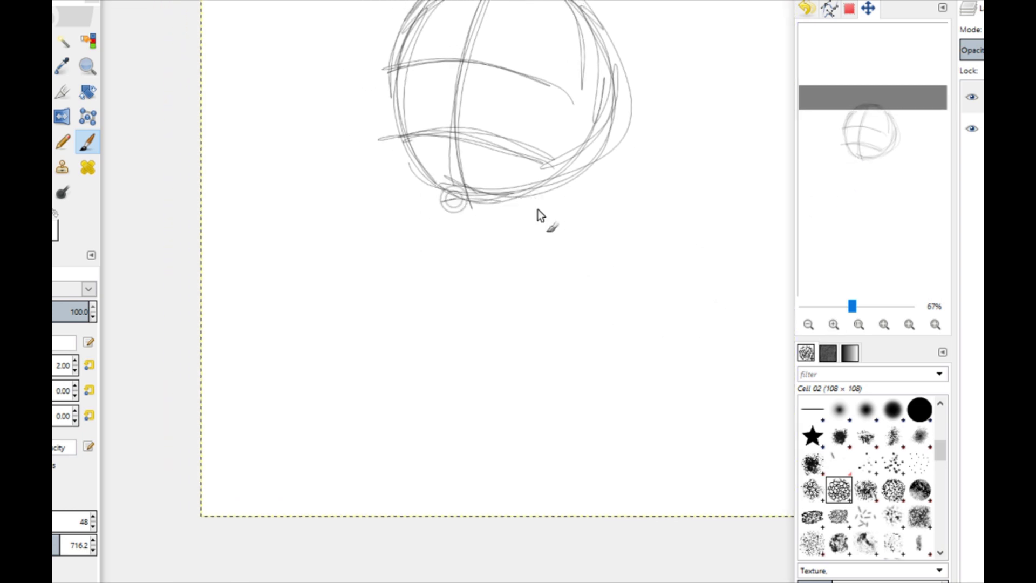
pyautogui.moveTo(435, 201); pyautogui.dragTo(532, 209)
pyautogui.moveTo(438, 203)
pyautogui.mouseDown()
pyautogui.moveTo(422, 332)
pyautogui.moveTo(439, 356)
pyautogui.mouseUp()
pyautogui.moveTo(440, 204)
pyautogui.mouseDown()
pyautogui.moveTo(444, 384)
pyautogui.moveTo(431, 260)
pyautogui.moveTo(467, 365)
pyautogui.mouseUp()
pyautogui.moveTo(511, 264); pyautogui.dragTo(486, 377)
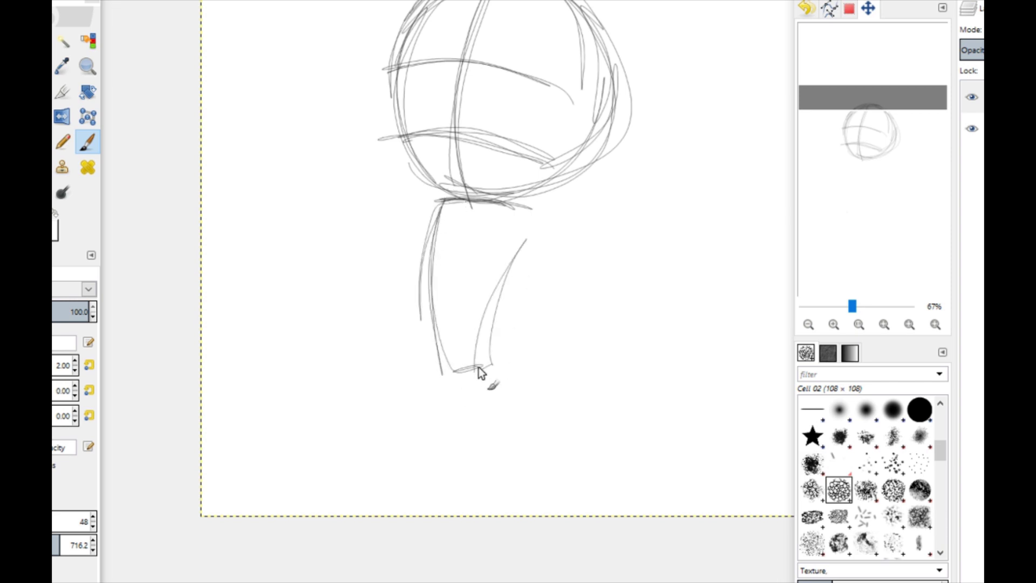
pyautogui.hotkey('ctrl', 'z')
pyautogui.hotkey('ctrl', 'z')
pyautogui.hotkey('ctrl', 'z')
pyautogui.hotkey('ctrl', 'z')
pyautogui.hotkey('ctrl', 'z')
pyautogui.hotkey('ctrl', 'z')
# - Sketch a torso directly below the head, tapering from the shoulders down to a narrow, slightly curved hip line
pyautogui.moveTo(440, 203); pyautogui.dragTo(477, 333)
pyautogui.moveTo(533, 202); pyautogui.dragTo(520, 324)
pyautogui.moveTo(474, 344); pyautogui.dragTo(519, 327)
pyautogui.moveTo(472, 315); pyautogui.dragTo(469, 490)
pyautogui.moveTo(473, 345); pyautogui.dragTo(451, 515)
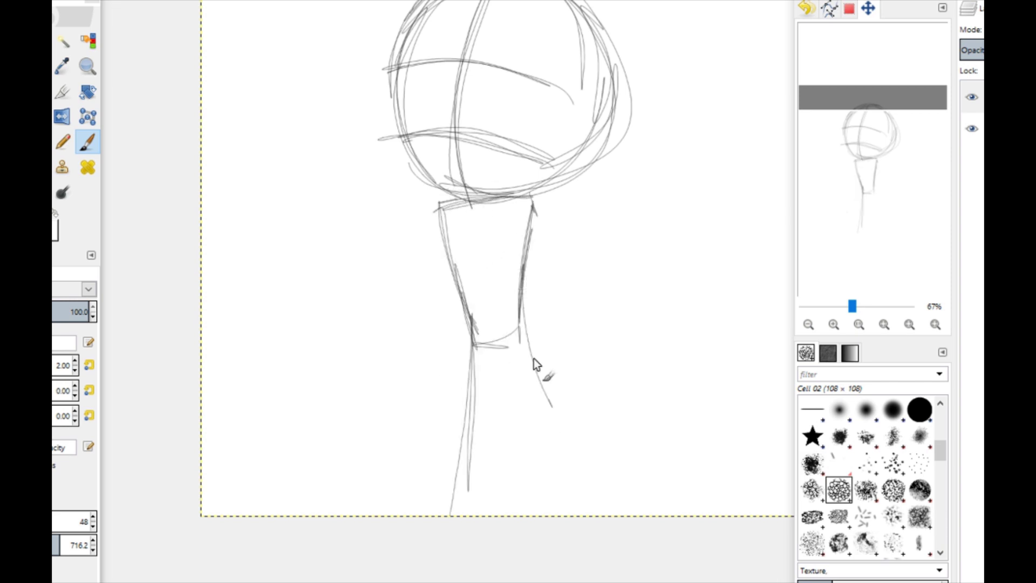
pyautogui.moveTo(522, 308); pyautogui.dragTo(620, 515)
pyautogui.moveTo(517, 268); pyautogui.dragTo(596, 503)
pyautogui.hotkey('ctrl', 'z')
pyautogui.hotkey('ctrl', 'z')
pyautogui.hotkey('ctrl', 'z')
pyautogui.hotkey('ctrl', 'z')
pyautogui.hotkey('ctrl', 'z')
pyautogui.hotkey('ctrl', 'z')
pyautogui.hotkey('ctrl', 'z')
pyautogui.hotkey('ctrl', 'z')
# - Sketch the two spread legs from the base of the torso down to the canvas's lower edge
pyautogui.moveTo(448, 256); pyautogui.dragTo(464, 350)
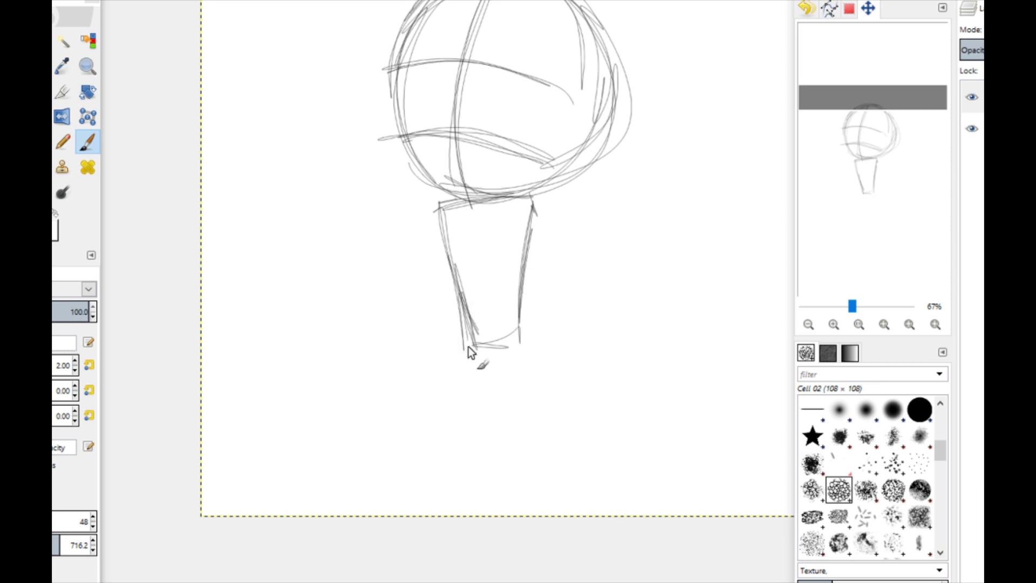
pyautogui.moveTo(460, 291); pyautogui.dragTo(475, 359)
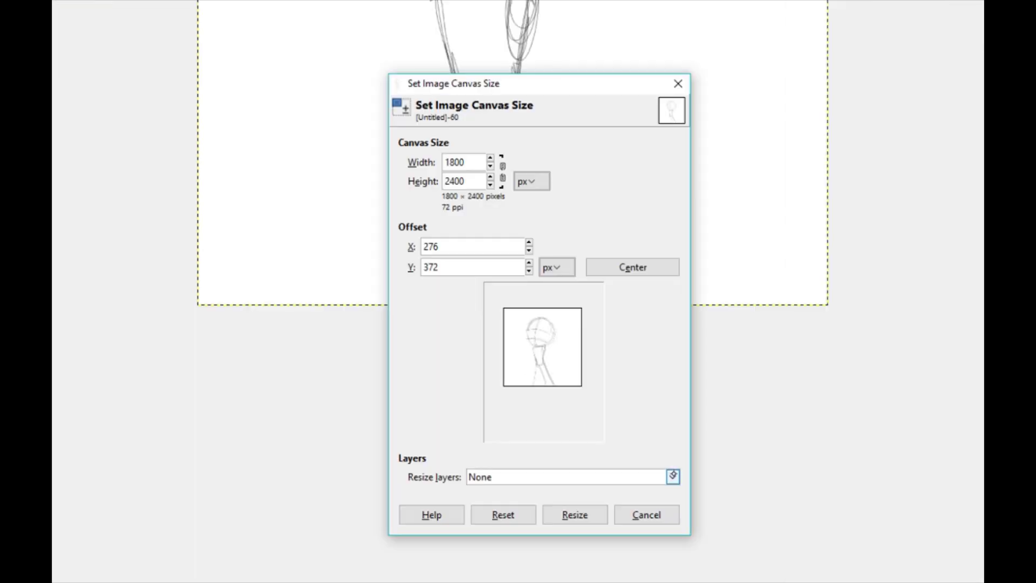
# - Resize the canvas to 1800 × 2400 px with offset X 276 and Y 372, resizing all layers along with it
pyautogui.click(669, 472)
pyautogui.click(496, 511)
pyautogui.click(572, 509)
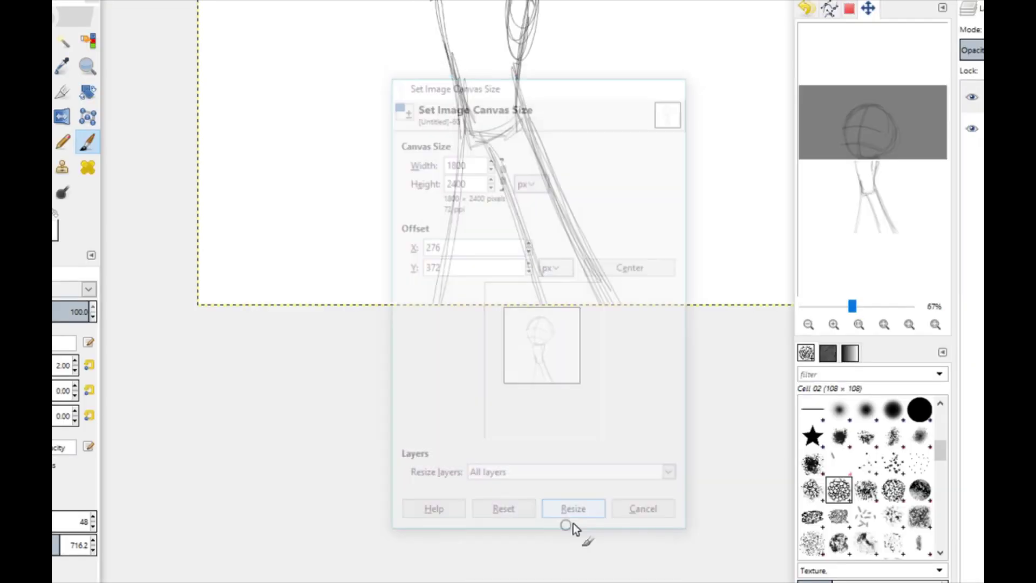
# - Extend both legs downward, giving one a wide rounded end and the other a sideways foot with a flat sole and blunt toe
pyautogui.moveTo(890, 197); pyautogui.dragTo(885, 224)
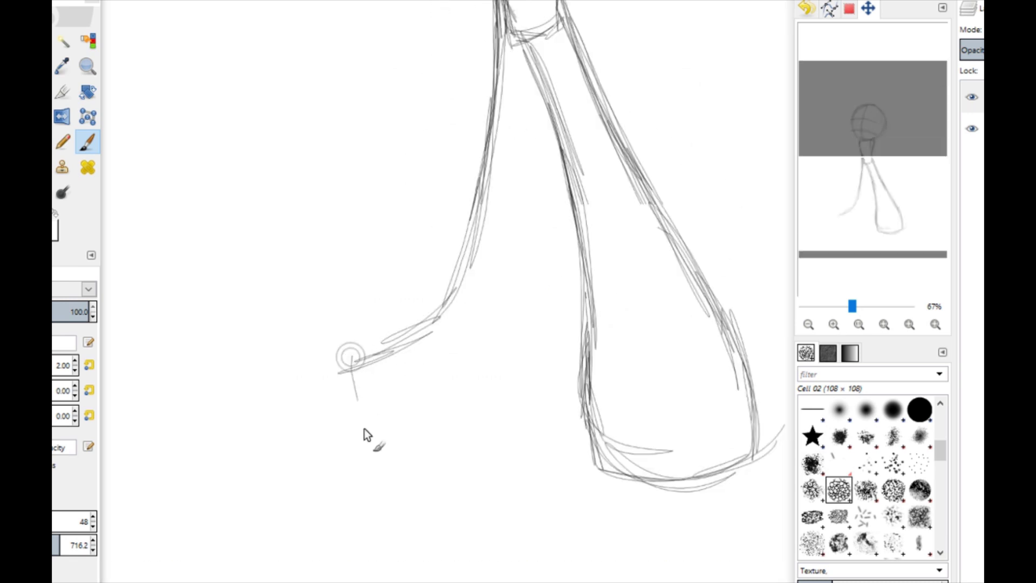
pyautogui.moveTo(364, 428)
pyautogui.mouseDown()
pyautogui.moveTo(352, 371)
pyautogui.moveTo(355, 416)
pyautogui.moveTo(504, 407)
pyautogui.moveTo(344, 418)
pyautogui.moveTo(527, 397)
pyautogui.mouseUp()
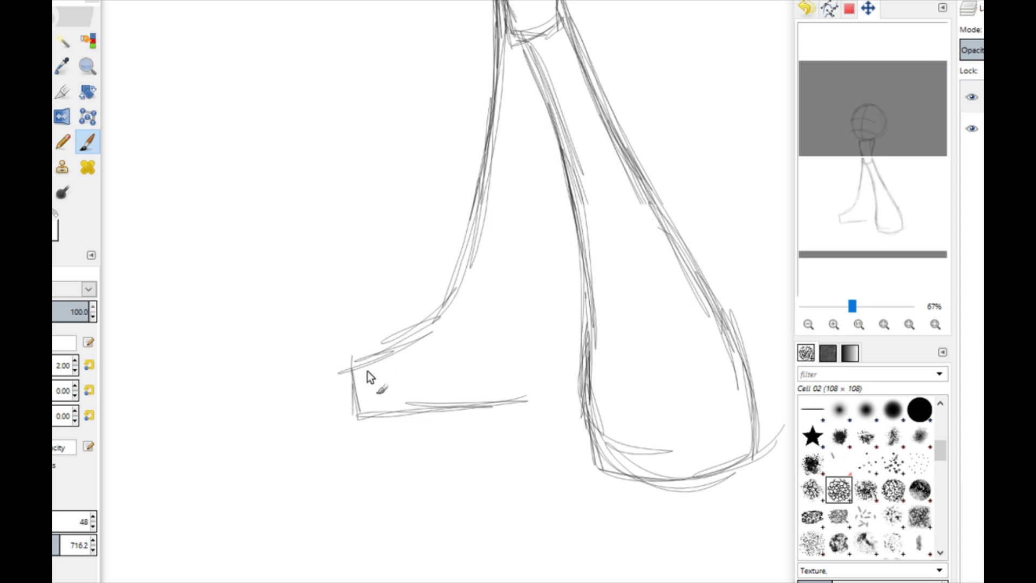
pyautogui.moveTo(367, 358); pyautogui.dragTo(380, 439)
# - Erase the excess toe lines of the sideways foot and thin its leg's outer contour using the 2. Hardness 100 brush
pyautogui.click(920, 410)
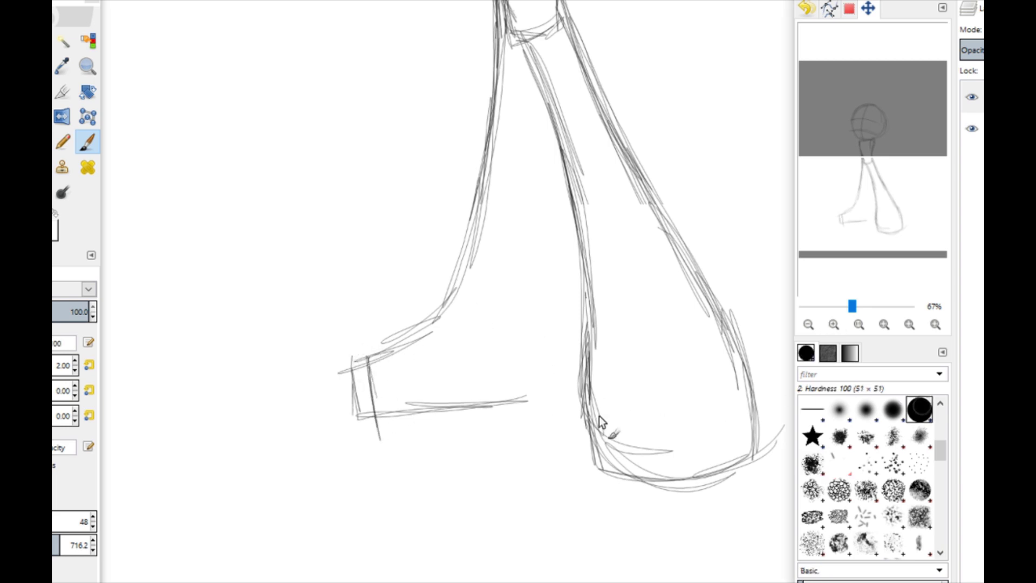
pyautogui.click(0, 167)
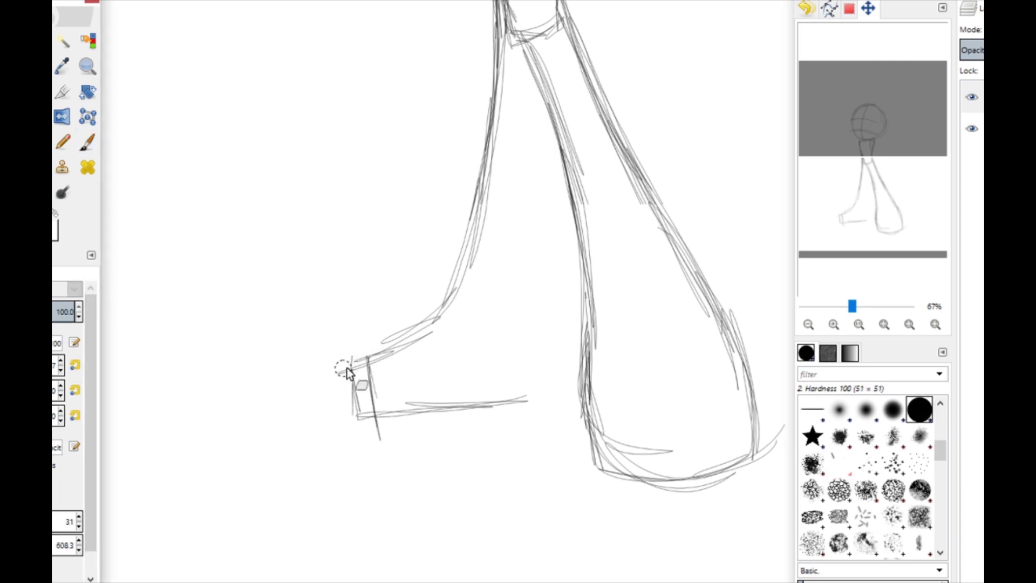
pyautogui.moveTo(348, 370); pyautogui.dragTo(355, 420)
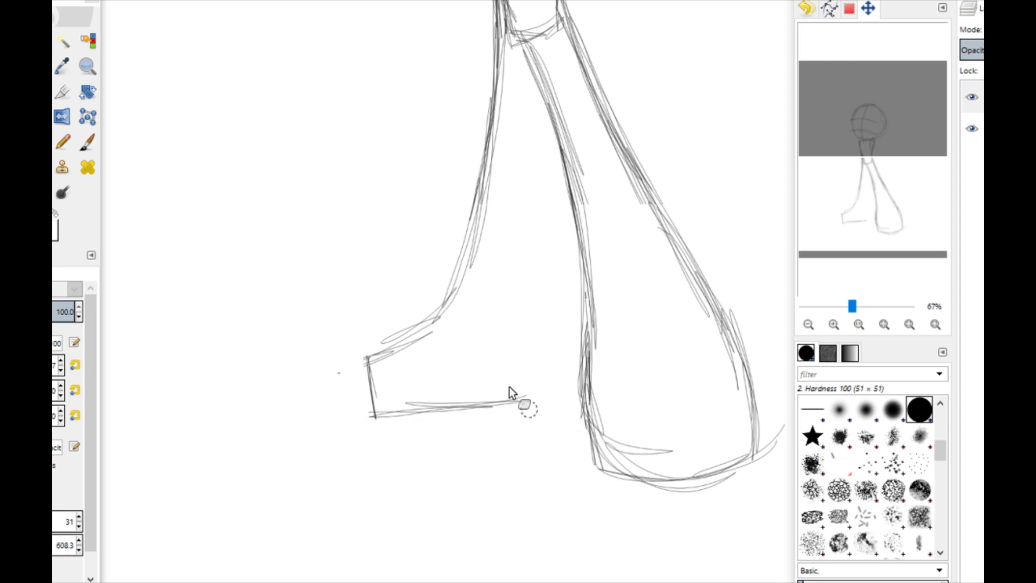
pyautogui.moveTo(487, 56)
pyautogui.mouseDown()
pyautogui.moveTo(463, 254)
pyautogui.moveTo(438, 299)
pyautogui.mouseUp()
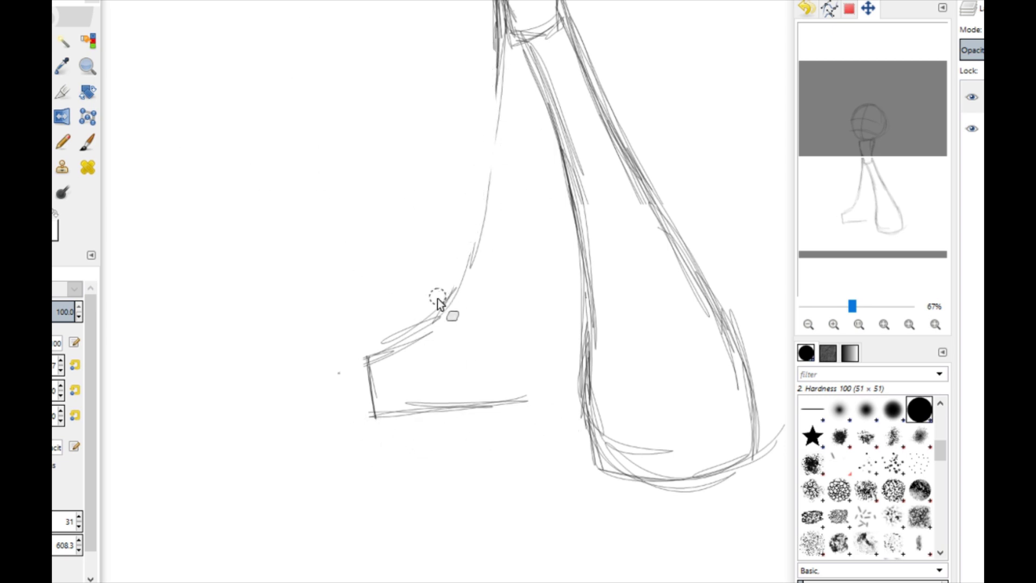
# - Redraw the sideways-footed leg's outer contour, inner edge and sole with the Paintbrush and the Cell 02 brush
pyautogui.press('p')
pyautogui.click(839, 489)
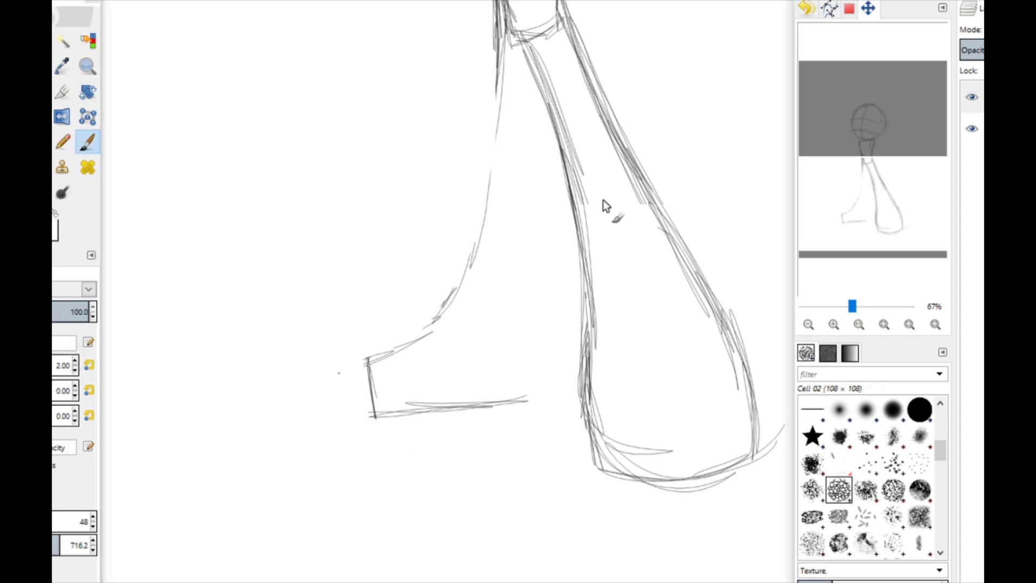
pyautogui.moveTo(493, 101)
pyautogui.mouseDown()
pyautogui.moveTo(459, 277)
pyautogui.moveTo(431, 332)
pyautogui.mouseUp()
pyautogui.moveTo(547, 110)
pyautogui.mouseDown()
pyautogui.moveTo(565, 374)
pyautogui.moveTo(543, 399)
pyautogui.mouseUp()
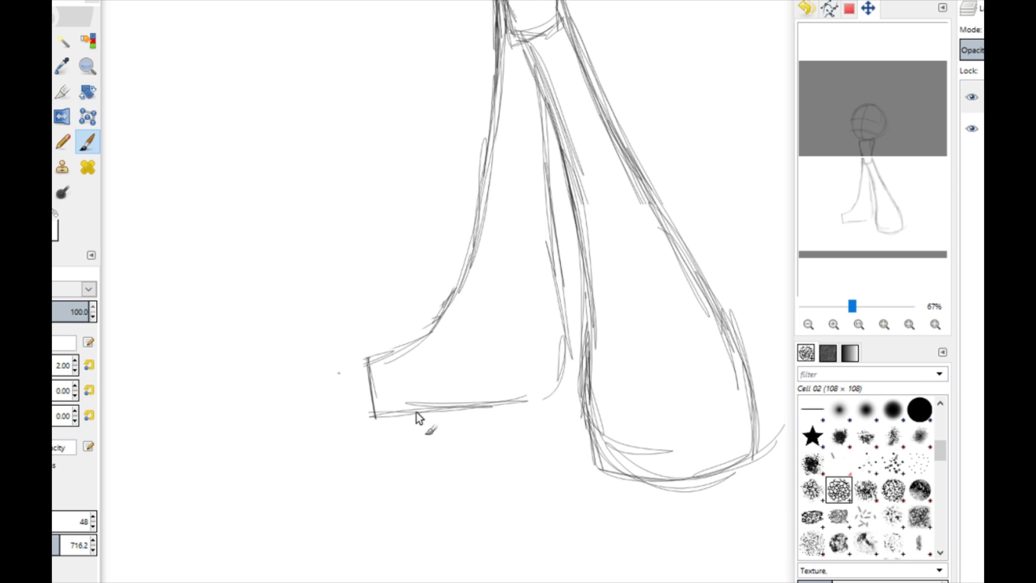
pyautogui.moveTo(376, 416); pyautogui.dragTo(534, 394)
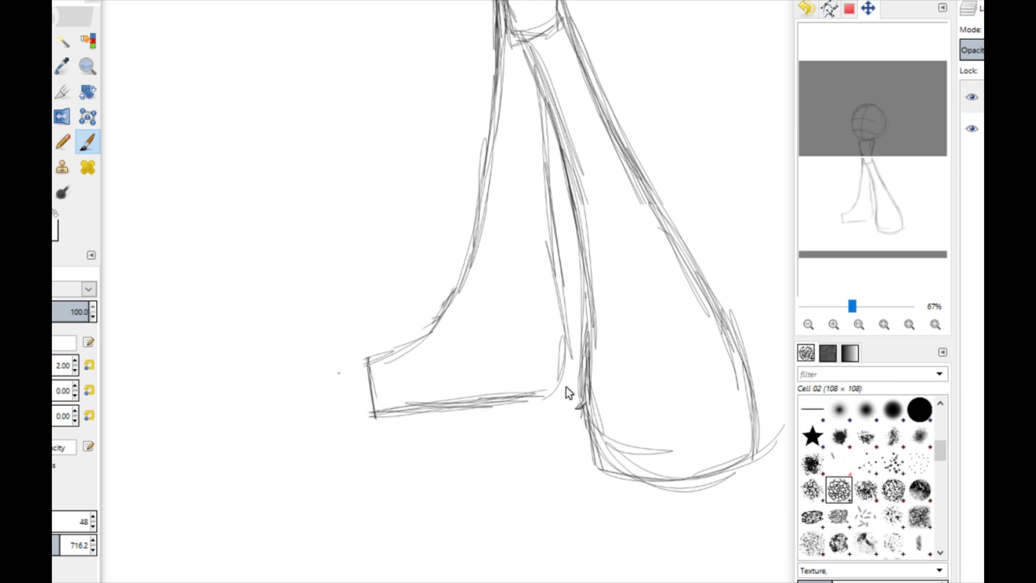
pyautogui.moveTo(853, 224); pyautogui.dragTo(860, 161)
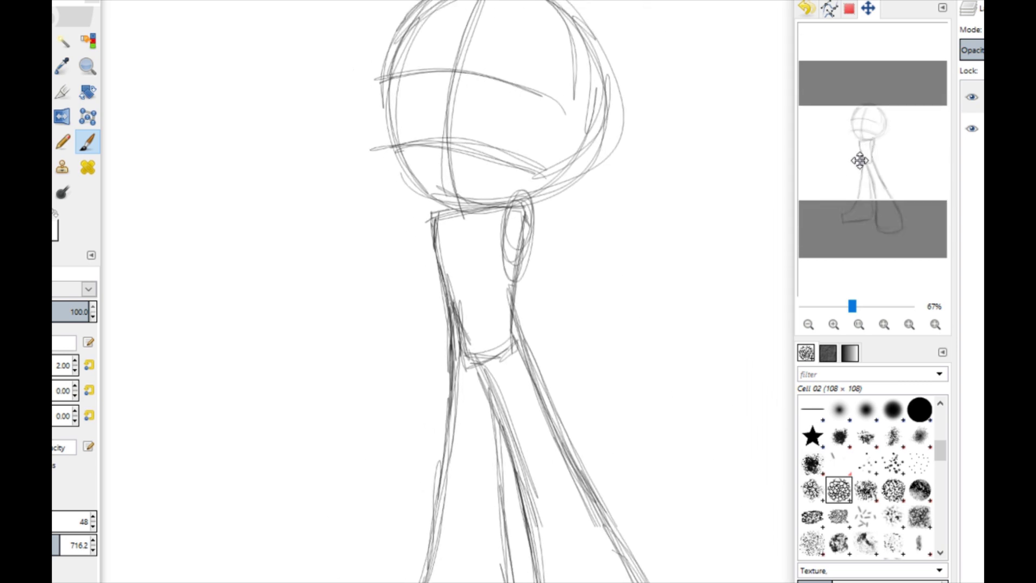
pyautogui.moveTo(532, 209); pyautogui.dragTo(613, 304)
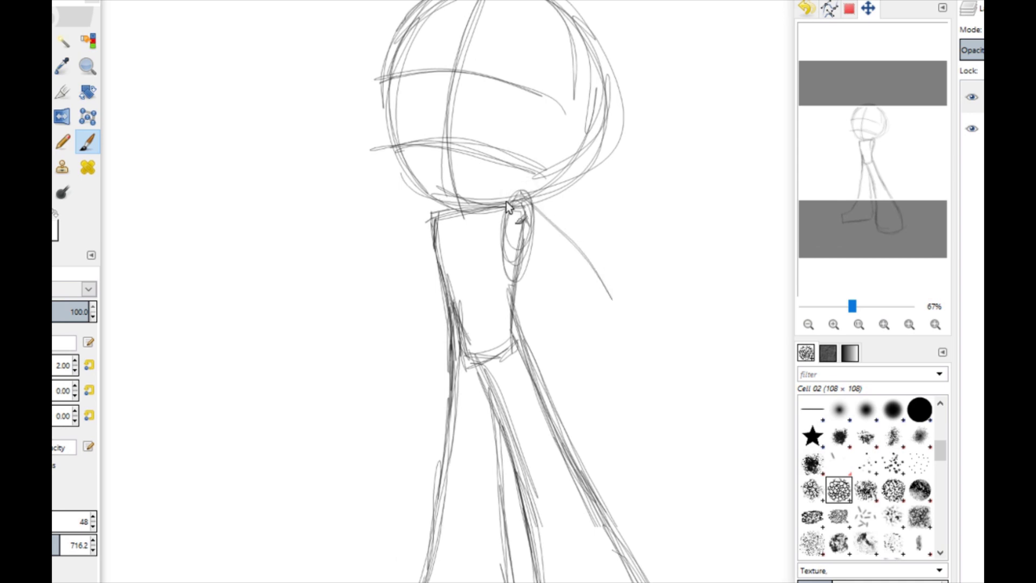
pyautogui.moveTo(506, 202)
pyautogui.mouseDown()
pyautogui.moveTo(501, 229)
pyautogui.moveTo(577, 317)
pyautogui.moveTo(591, 287)
pyautogui.mouseUp()
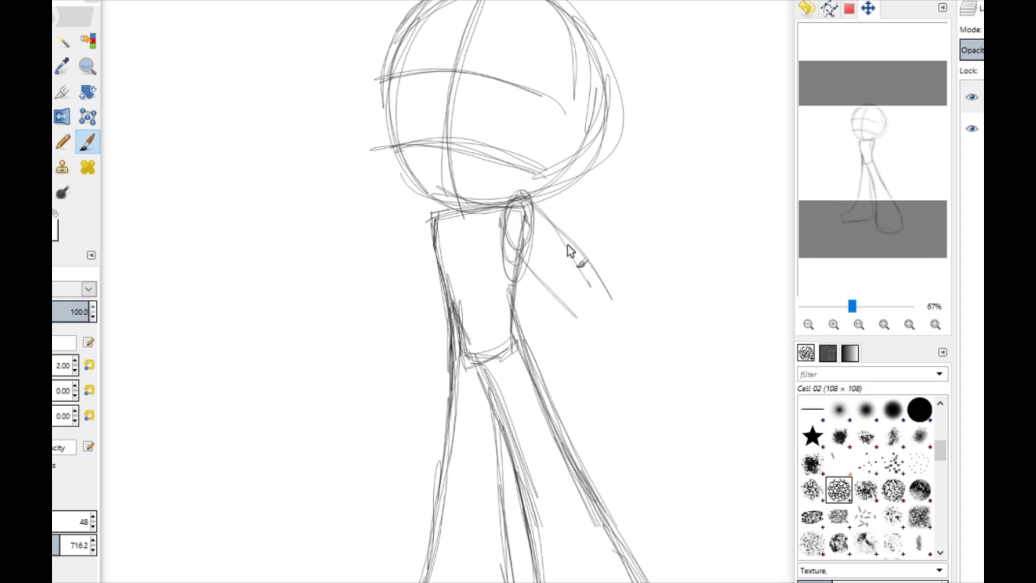
pyautogui.moveTo(568, 247)
pyautogui.mouseDown()
pyautogui.moveTo(615, 303)
pyautogui.moveTo(626, 340)
pyautogui.mouseUp()
pyautogui.moveTo(550, 215); pyautogui.dragTo(629, 362)
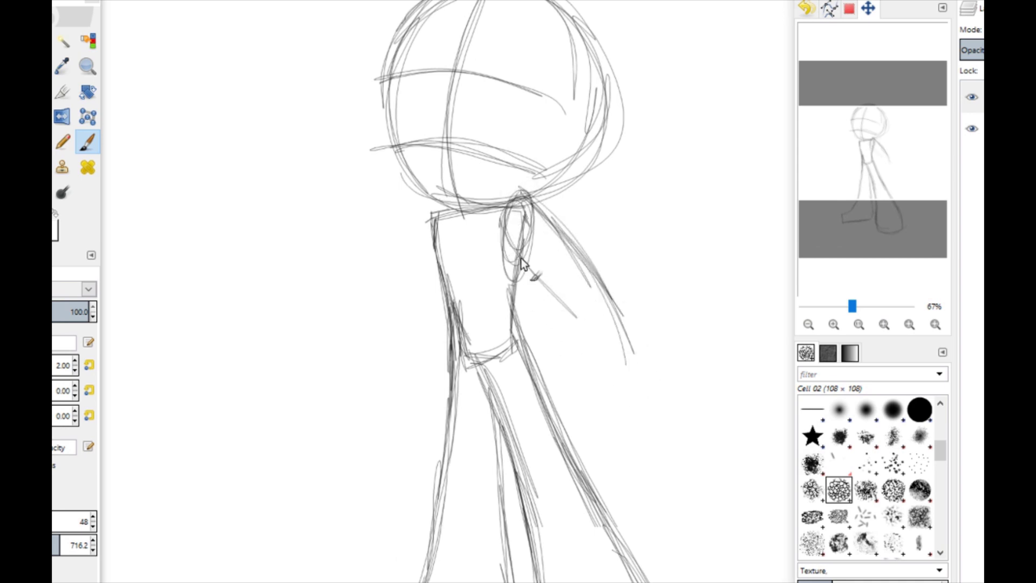
pyautogui.moveTo(521, 264); pyautogui.dragTo(578, 363)
pyautogui.moveTo(519, 246); pyautogui.dragTo(573, 352)
pyautogui.moveTo(533, 270); pyautogui.dragTo(586, 385)
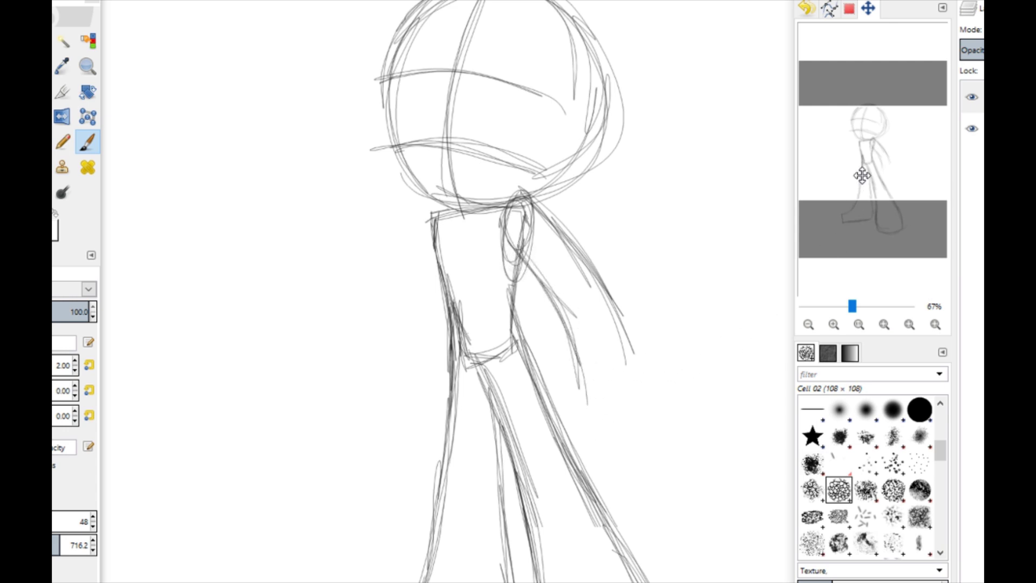
pyautogui.moveTo(862, 176); pyautogui.dragTo(871, 172)
pyautogui.press('ctrl')
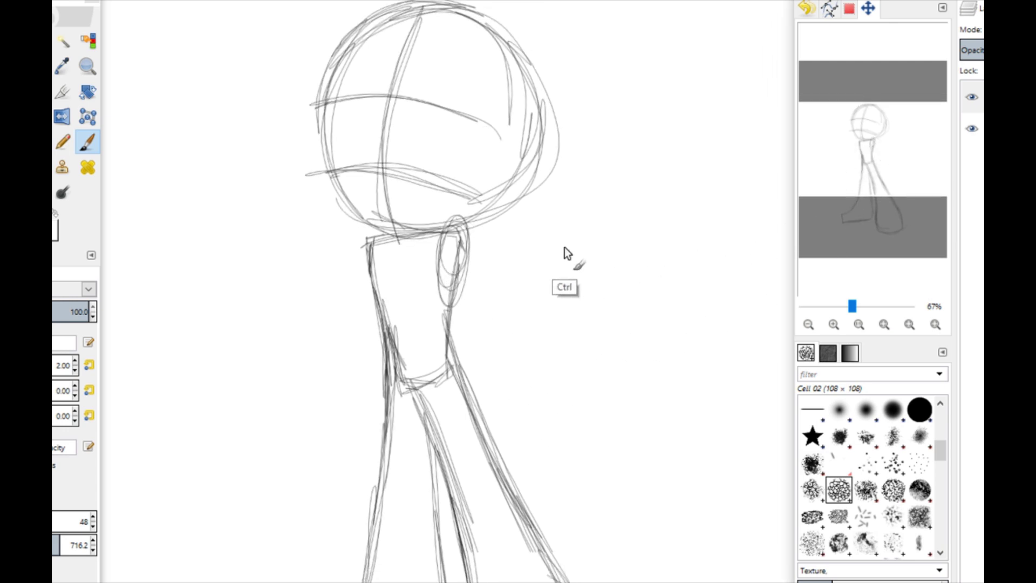
pyautogui.moveTo(468, 232); pyautogui.dragTo(564, 282)
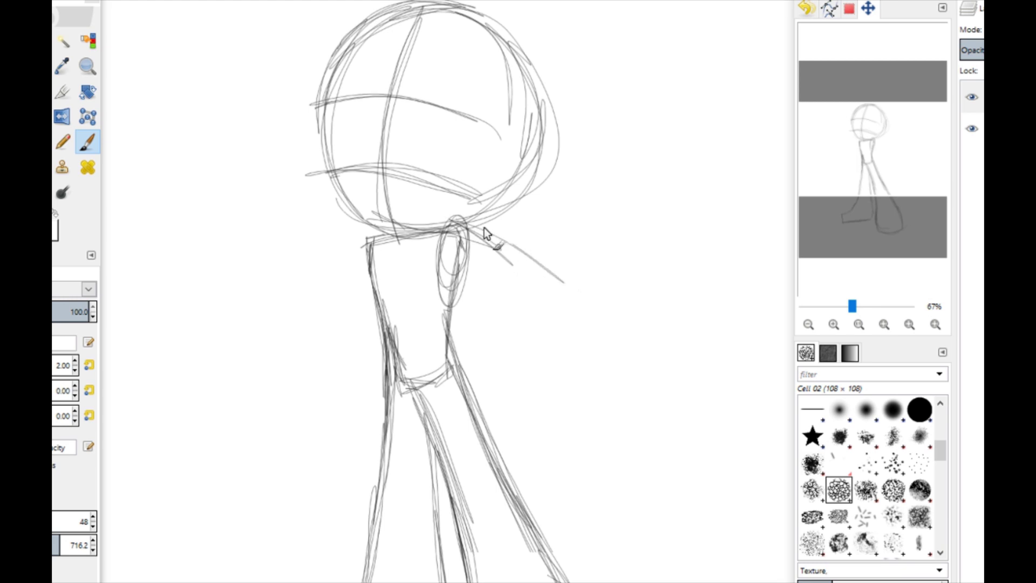
pyautogui.moveTo(438, 262); pyautogui.dragTo(580, 405)
pyautogui.moveTo(468, 224); pyautogui.dragTo(594, 361)
pyautogui.moveTo(497, 238); pyautogui.dragTo(627, 365)
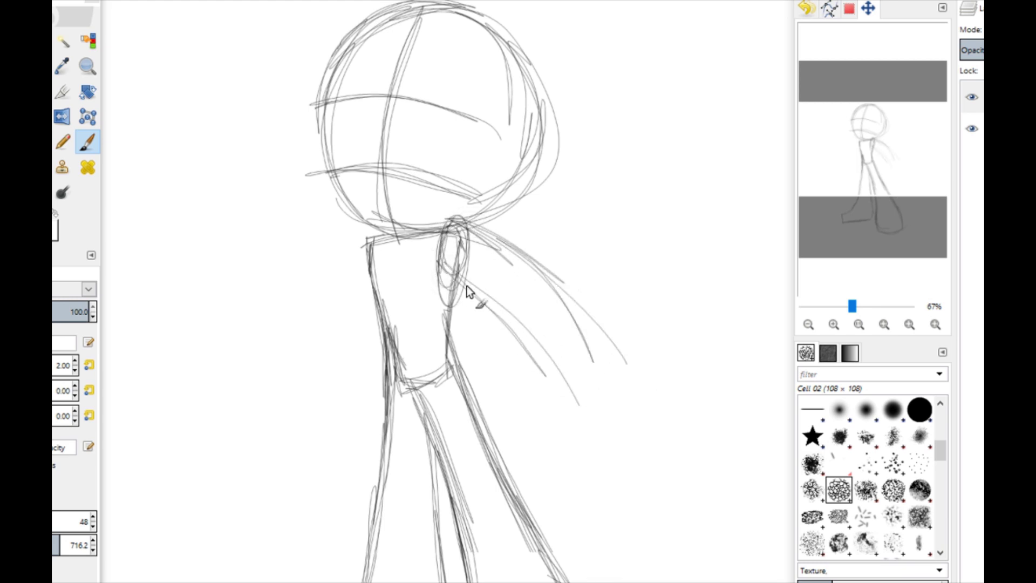
pyautogui.moveTo(456, 272); pyautogui.dragTo(565, 404)
pyautogui.moveTo(483, 299); pyautogui.dragTo(569, 401)
pyautogui.click(535, 263)
pyautogui.moveTo(534, 263); pyautogui.dragTo(634, 384)
pyautogui.moveTo(548, 278)
pyautogui.mouseDown()
pyautogui.moveTo(610, 332)
pyautogui.moveTo(636, 376)
pyautogui.mouseUp()
pyautogui.moveTo(625, 427)
pyautogui.mouseDown()
pyautogui.moveTo(649, 451)
pyautogui.moveTo(660, 384)
pyautogui.moveTo(669, 385)
pyautogui.mouseUp()
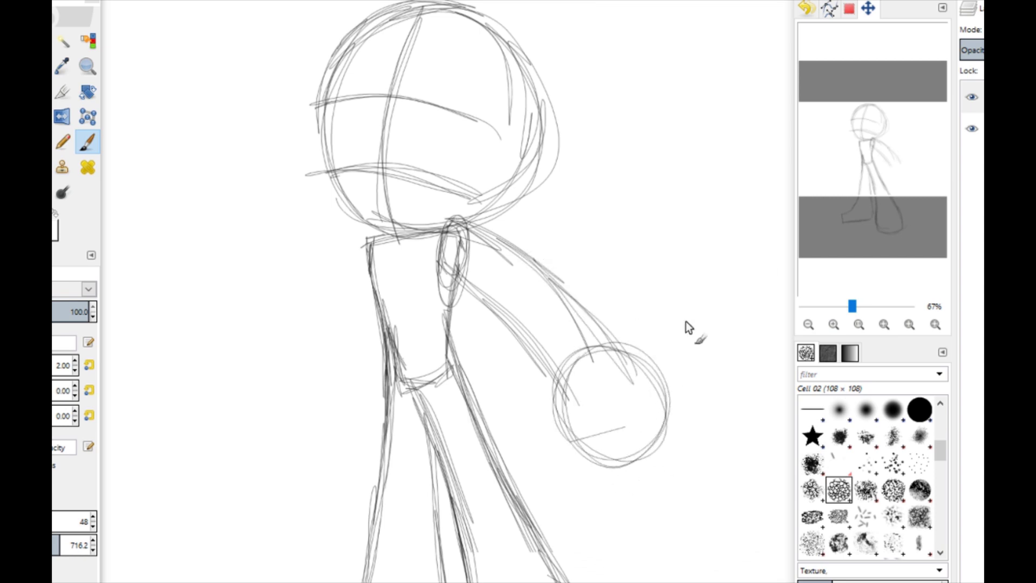
pyautogui.click(834, 324)
pyautogui.moveTo(884, 143); pyautogui.dragTo(892, 162)
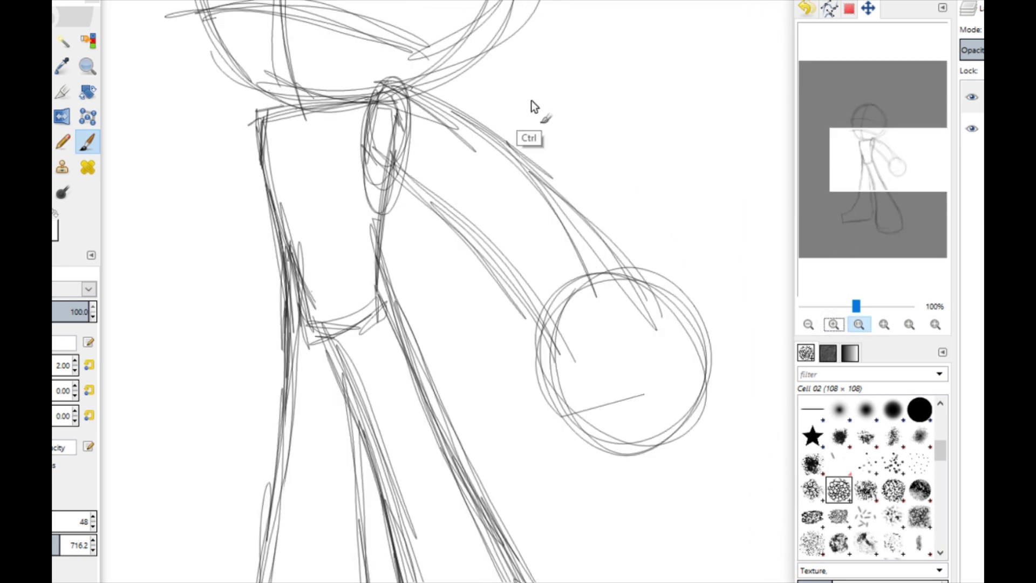
pyautogui.hotkey('ctrl', 'z')
pyautogui.hotkey('ctrl', 'z')
pyautogui.hotkey('ctrl', 'z')
pyautogui.hotkey('ctrl', 'z')
pyautogui.hotkey('ctrl', 'z')
pyautogui.hotkey('ctrl', 'z')
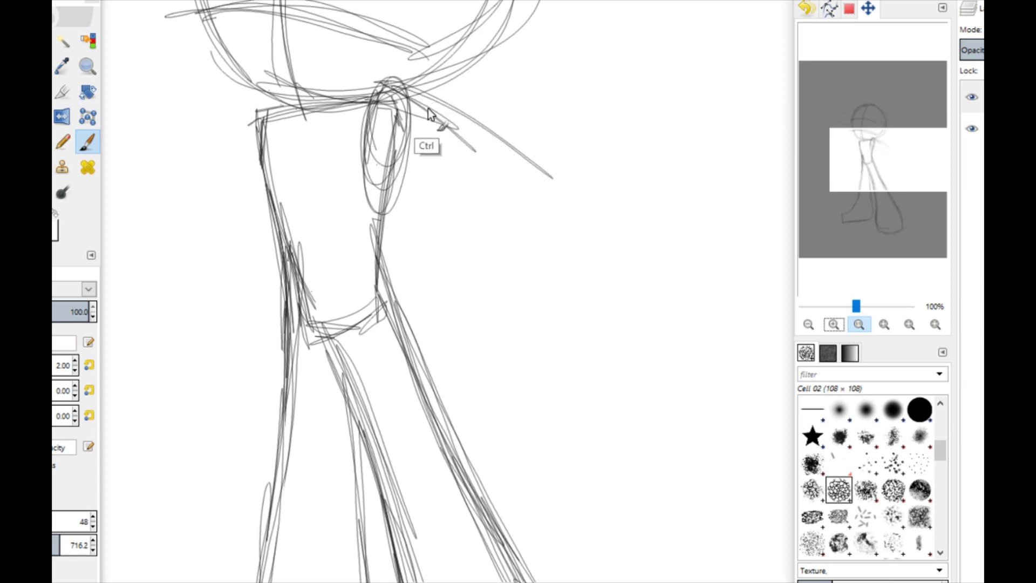
pyautogui.hotkey('ctrl', 'z')
# - Sketch a curved arm hanging from the shoulder oval beside the torso, ending in a round hand next to the thigh
pyautogui.moveTo(402, 87); pyautogui.dragTo(494, 254)
pyautogui.moveTo(512, 288); pyautogui.dragTo(536, 325)
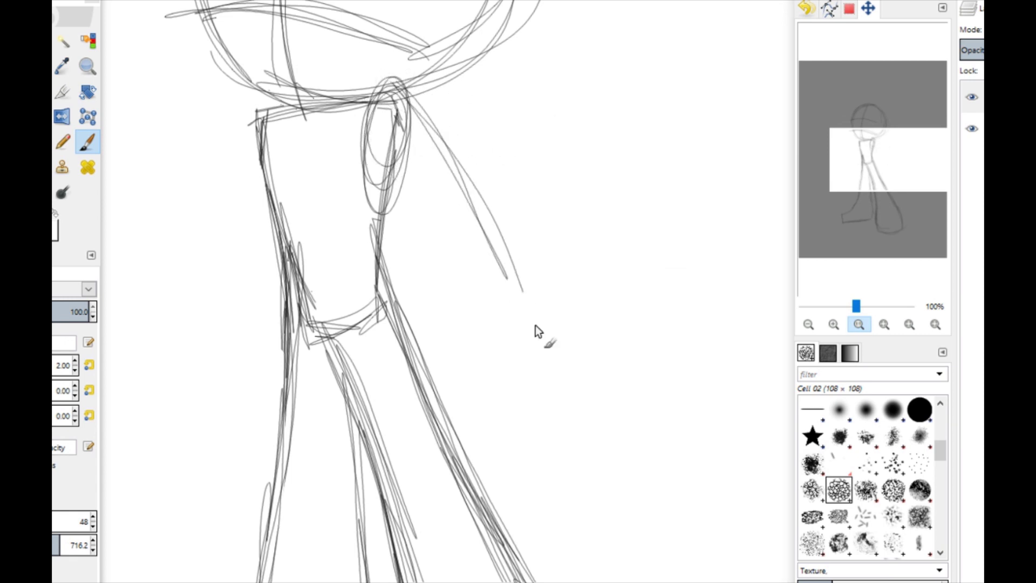
pyautogui.hotkey('ctrl', 'z')
pyautogui.moveTo(401, 80)
pyautogui.mouseDown()
pyautogui.moveTo(500, 209)
pyautogui.moveTo(394, 79)
pyautogui.mouseUp()
pyautogui.moveTo(367, 122)
pyautogui.mouseDown()
pyautogui.moveTo(360, 109)
pyautogui.moveTo(424, 209)
pyautogui.moveTo(365, 128)
pyautogui.moveTo(370, 149)
pyautogui.moveTo(400, 91)
pyautogui.mouseUp()
pyautogui.moveTo(454, 152); pyautogui.dragTo(513, 243)
pyautogui.moveTo(484, 199); pyautogui.dragTo(559, 359)
pyautogui.moveTo(493, 224)
pyautogui.mouseDown()
pyautogui.moveTo(546, 328)
pyautogui.moveTo(535, 426)
pyautogui.moveTo(487, 467)
pyautogui.moveTo(593, 437)
pyautogui.moveTo(506, 339)
pyautogui.moveTo(467, 470)
pyautogui.moveTo(448, 414)
pyautogui.mouseUp()
pyautogui.moveTo(843, 160)
pyautogui.mouseDown()
pyautogui.moveTo(856, 151)
pyautogui.moveTo(823, 165)
pyautogui.mouseUp()
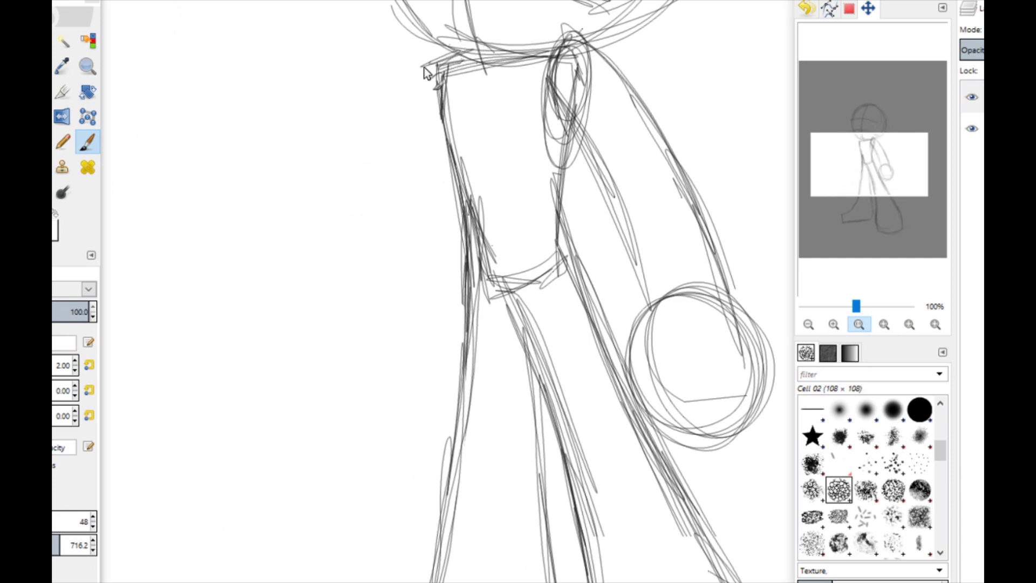
pyautogui.moveTo(438, 64); pyautogui.dragTo(385, 249)
pyautogui.hotkey('ctrl', 'z')
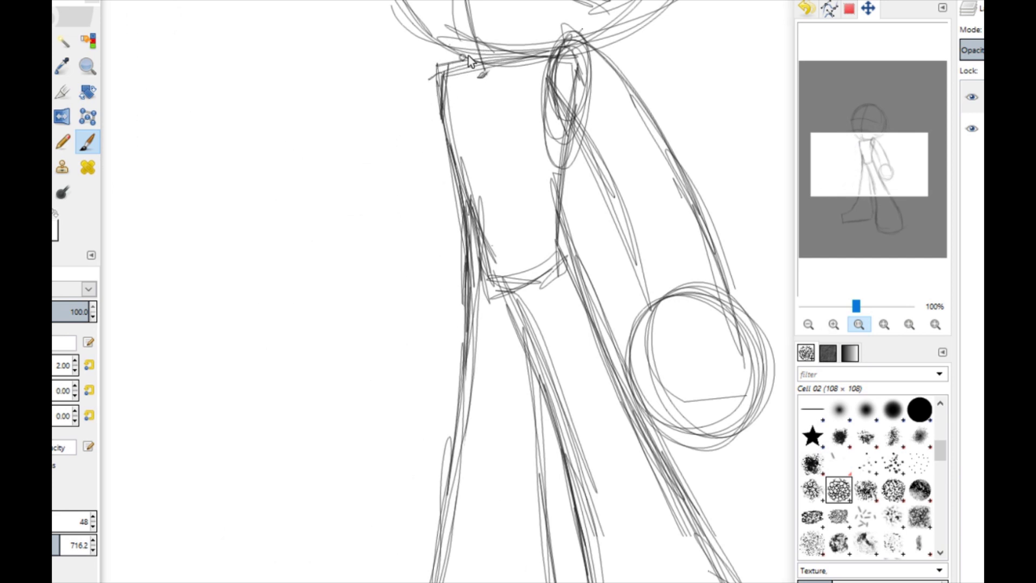
pyautogui.moveTo(437, 66)
pyautogui.mouseDown()
pyautogui.moveTo(401, 232)
pyautogui.moveTo(397, 213)
pyautogui.moveTo(395, 273)
pyautogui.mouseUp()
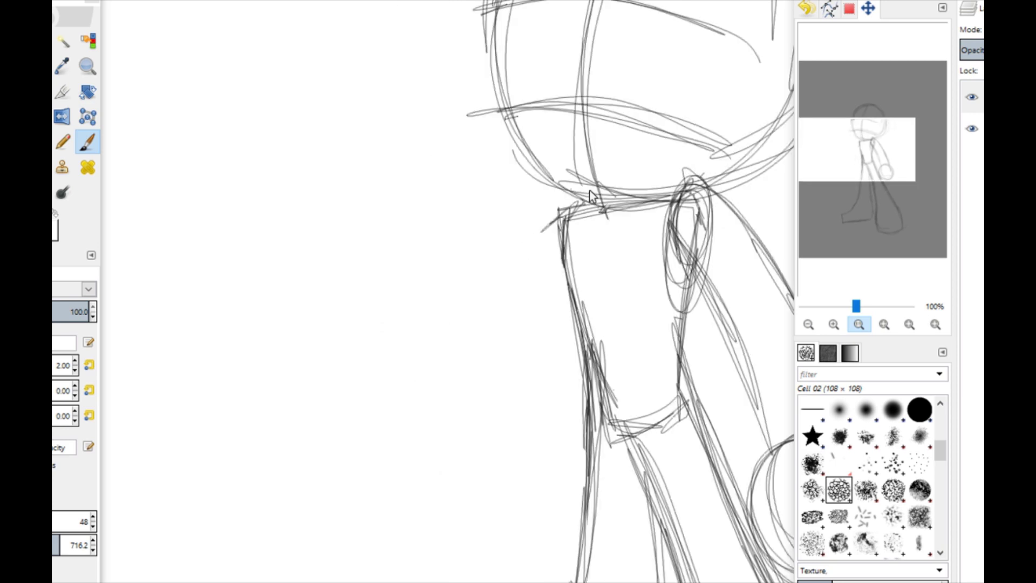
pyautogui.moveTo(543, 231)
pyautogui.mouseDown()
pyautogui.moveTo(576, 198)
pyautogui.moveTo(484, 274)
pyautogui.mouseUp()
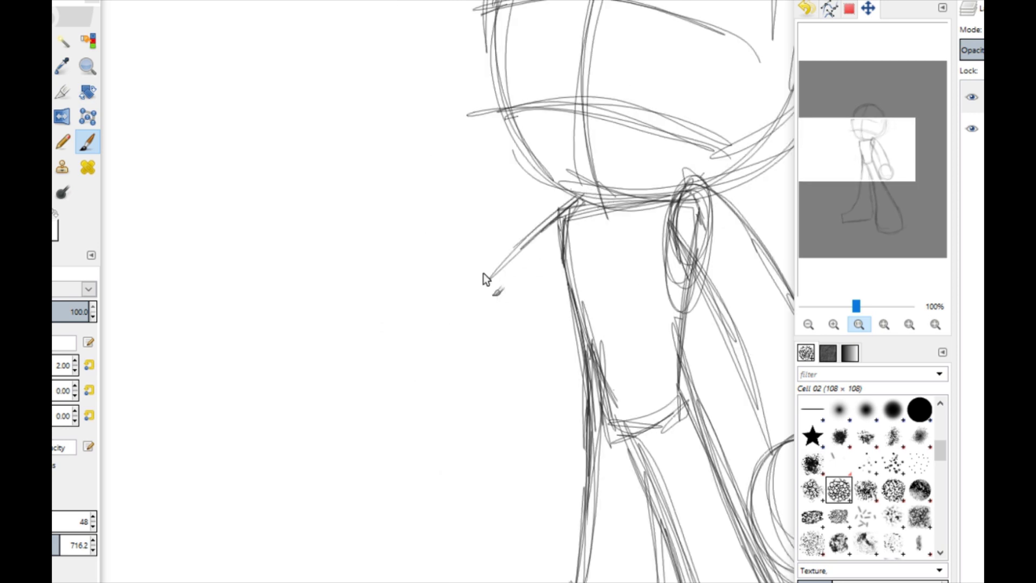
pyautogui.moveTo(455, 307); pyautogui.dragTo(451, 311)
pyautogui.moveTo(522, 353)
pyautogui.mouseDown()
pyautogui.moveTo(395, 212)
pyautogui.moveTo(398, 153)
pyautogui.moveTo(407, 162)
pyautogui.moveTo(378, 146)
pyautogui.moveTo(471, 227)
pyautogui.moveTo(536, 318)
pyautogui.mouseUp()
pyautogui.hotkey('ctrl', 'z')
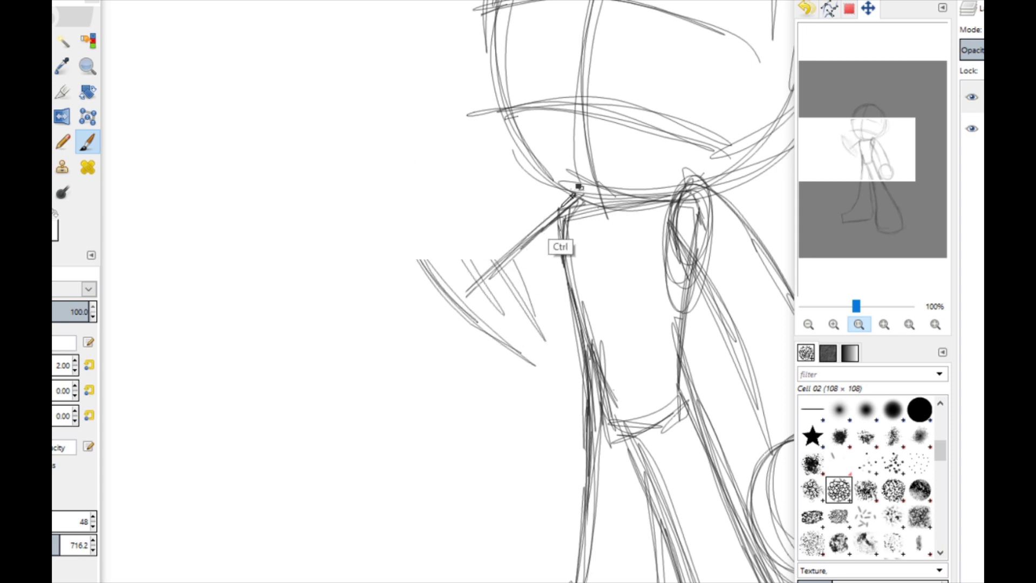
pyautogui.hotkey('ctrl', 'z')
pyautogui.hotkey('ctrl', 'z')
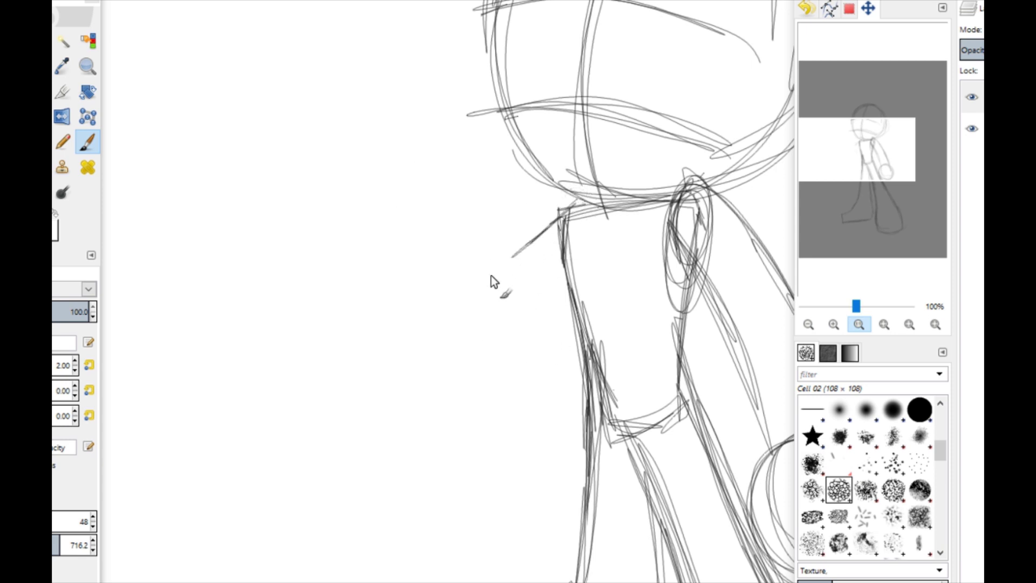
# - Sketch the far arm bent at the elbow beside the torso, with the forearm raised into a round fist near the jaw
pyautogui.moveTo(451, 144); pyautogui.dragTo(515, 266)
pyautogui.moveTo(563, 301)
pyautogui.mouseDown()
pyautogui.moveTo(526, 340)
pyautogui.moveTo(397, 225)
pyautogui.mouseUp()
pyautogui.moveTo(512, 343); pyautogui.dragTo(410, 238)
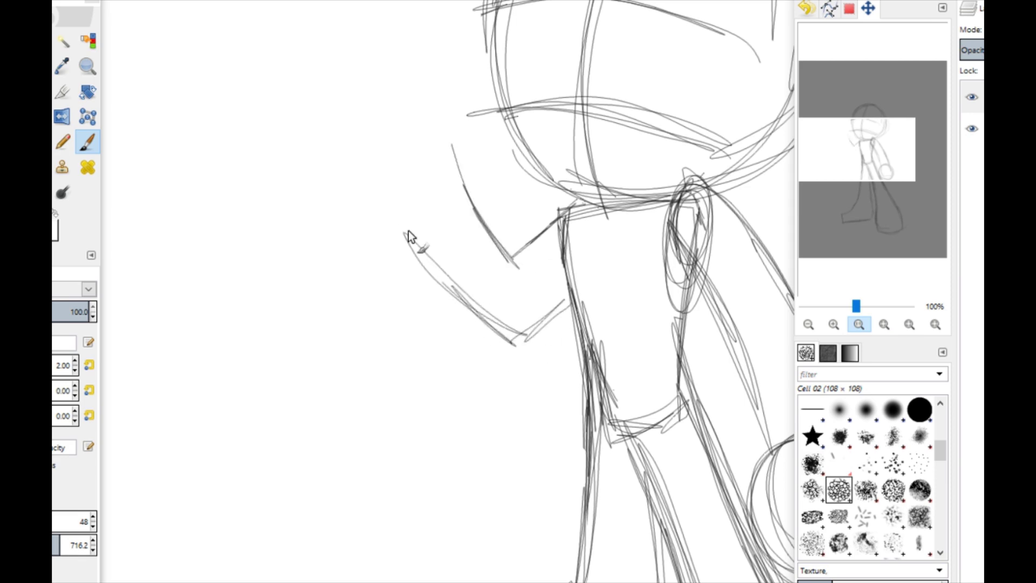
pyautogui.moveTo(462, 301); pyautogui.dragTo(381, 166)
pyautogui.moveTo(473, 195); pyautogui.dragTo(451, 173)
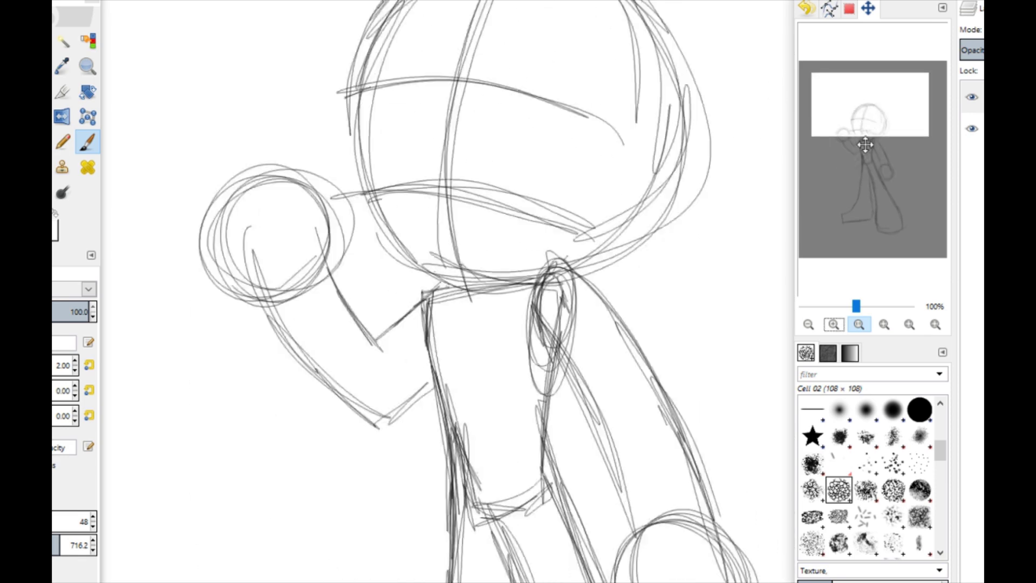
# - Sketch a small, roughly shaded triangular nose on the lower face guideline, left of the head's vertical centre line
pyautogui.moveTo(855, 128)
pyautogui.mouseDown()
pyautogui.moveTo(854, 142)
pyautogui.moveTo(861, 136)
pyautogui.mouseUp()
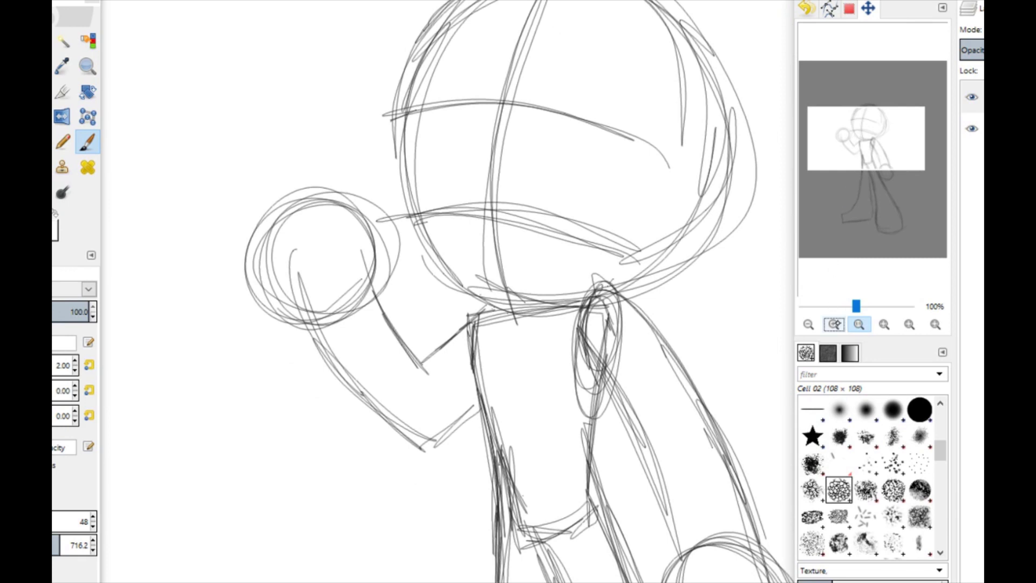
pyautogui.click(835, 325)
pyautogui.moveTo(452, 173)
pyautogui.mouseDown()
pyautogui.moveTo(391, 164)
pyautogui.moveTo(399, 154)
pyautogui.moveTo(413, 210)
pyautogui.mouseUp()
pyautogui.moveTo(405, 205); pyautogui.dragTo(453, 183)
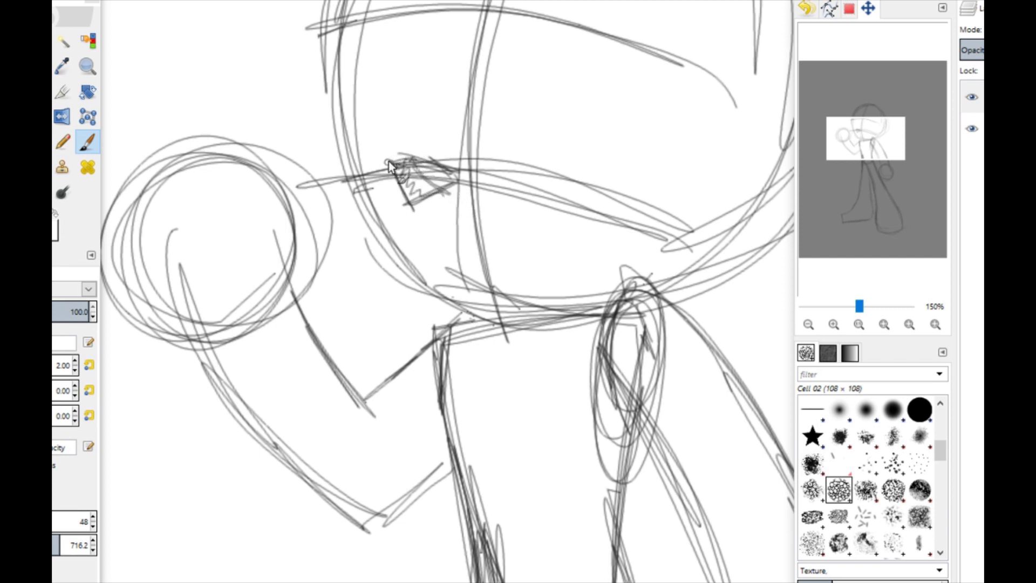
# - Draw a wavy muzzle line from the nose across the face toward the near cheek
pyautogui.moveTo(388, 161)
pyautogui.mouseDown()
pyautogui.moveTo(456, 152)
pyautogui.moveTo(547, 184)
pyautogui.mouseUp()
pyautogui.moveTo(547, 188); pyautogui.dragTo(657, 167)
pyautogui.moveTo(592, 185); pyautogui.dragTo(677, 169)
pyautogui.moveTo(654, 166); pyautogui.dragTo(699, 189)
# - Sketch the near cheek's fur as pointed, curved tufts stepping down the side of the head to the jaw
pyautogui.moveTo(864, 144); pyautogui.dragTo(874, 145)
pyautogui.moveTo(528, 141)
pyautogui.mouseDown()
pyautogui.moveTo(621, 127)
pyautogui.moveTo(666, 193)
pyautogui.mouseUp()
pyautogui.moveTo(621, 129); pyautogui.dragTo(662, 178)
pyautogui.moveTo(598, 184); pyautogui.dragTo(669, 197)
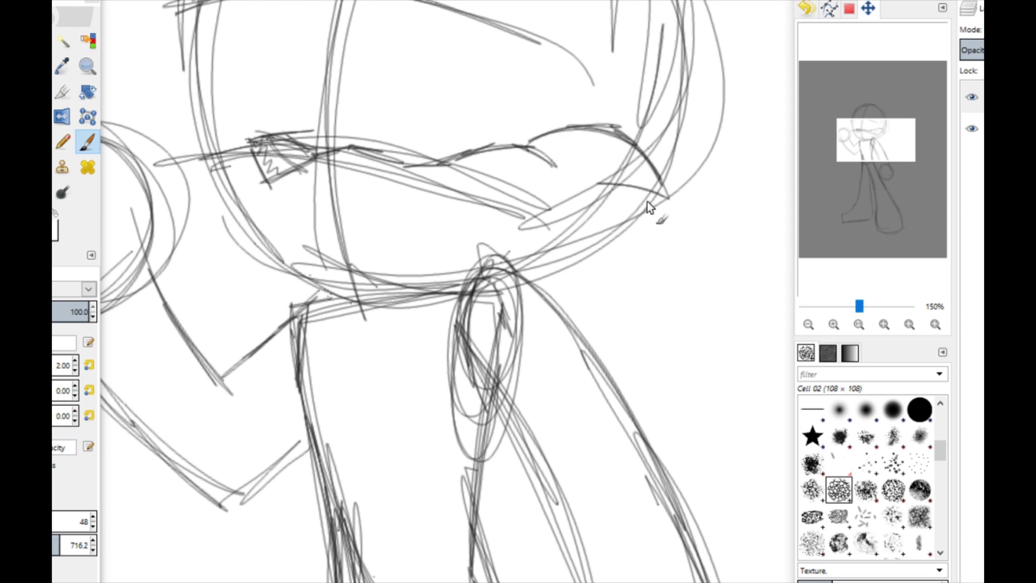
pyautogui.moveTo(578, 179); pyautogui.dragTo(665, 195)
pyautogui.moveTo(615, 201); pyautogui.dragTo(647, 292)
pyautogui.moveTo(570, 224); pyautogui.dragTo(573, 295)
pyautogui.moveTo(573, 249); pyautogui.dragTo(641, 284)
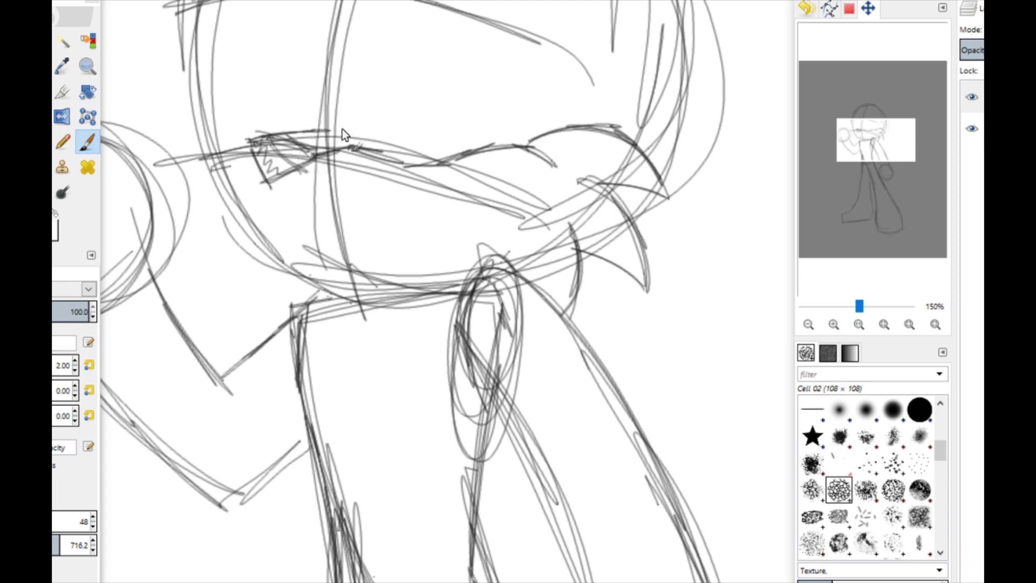
# - Sketch the large near eye as a tall, slanted oval rising from the muzzle line across the upper face guideline
pyautogui.moveTo(357, 148); pyautogui.dragTo(355, 81)
pyautogui.moveTo(359, 116)
pyautogui.mouseDown()
pyautogui.moveTo(389, 1)
pyautogui.moveTo(354, 58)
pyautogui.mouseUp()
pyautogui.moveTo(863, 133); pyautogui.dragTo(858, 124)
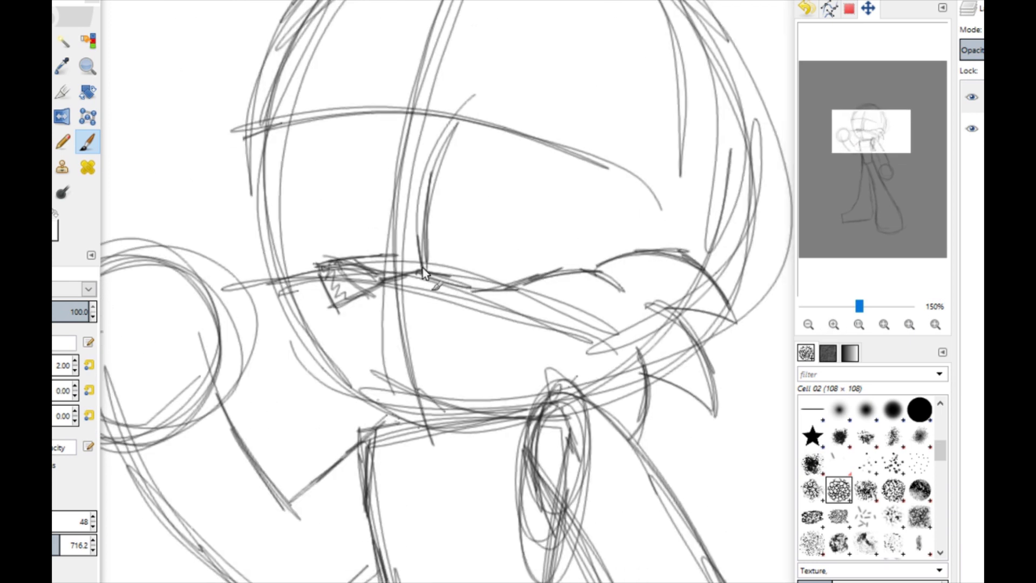
pyautogui.moveTo(423, 269); pyautogui.dragTo(430, 165)
pyautogui.moveTo(431, 173)
pyautogui.mouseDown()
pyautogui.moveTo(425, 270)
pyautogui.moveTo(460, 119)
pyautogui.mouseUp()
pyautogui.moveTo(421, 194); pyautogui.dragTo(552, 66)
pyautogui.moveTo(437, 141); pyautogui.dragTo(579, 82)
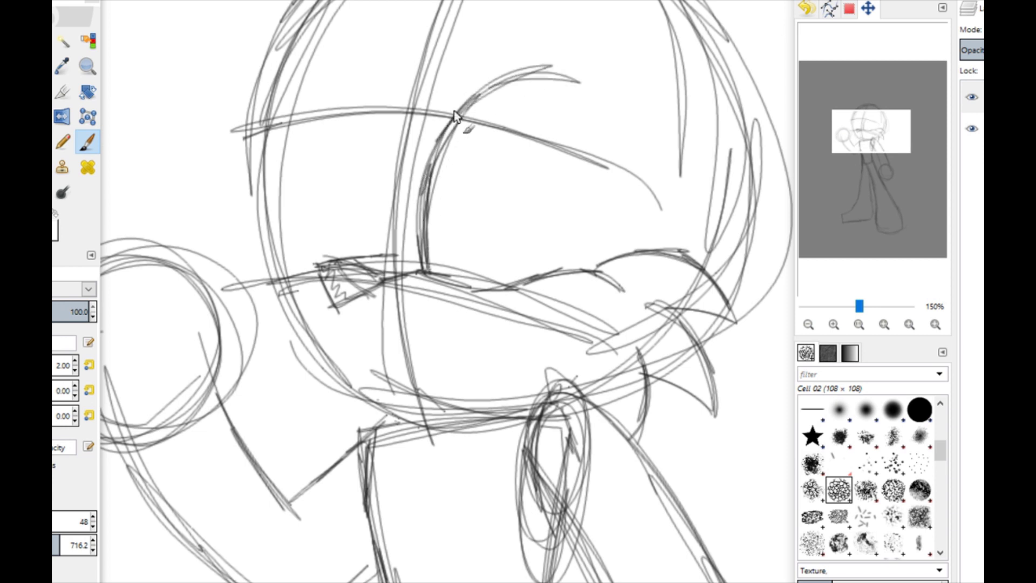
pyautogui.moveTo(457, 113); pyautogui.dragTo(617, 111)
pyautogui.moveTo(501, 87)
pyautogui.mouseDown()
pyautogui.moveTo(539, 75)
pyautogui.moveTo(604, 107)
pyautogui.moveTo(623, 142)
pyautogui.moveTo(554, 266)
pyautogui.mouseUp()
pyautogui.moveTo(612, 179)
pyautogui.mouseDown()
pyautogui.moveTo(518, 292)
pyautogui.moveTo(612, 155)
pyautogui.mouseUp()
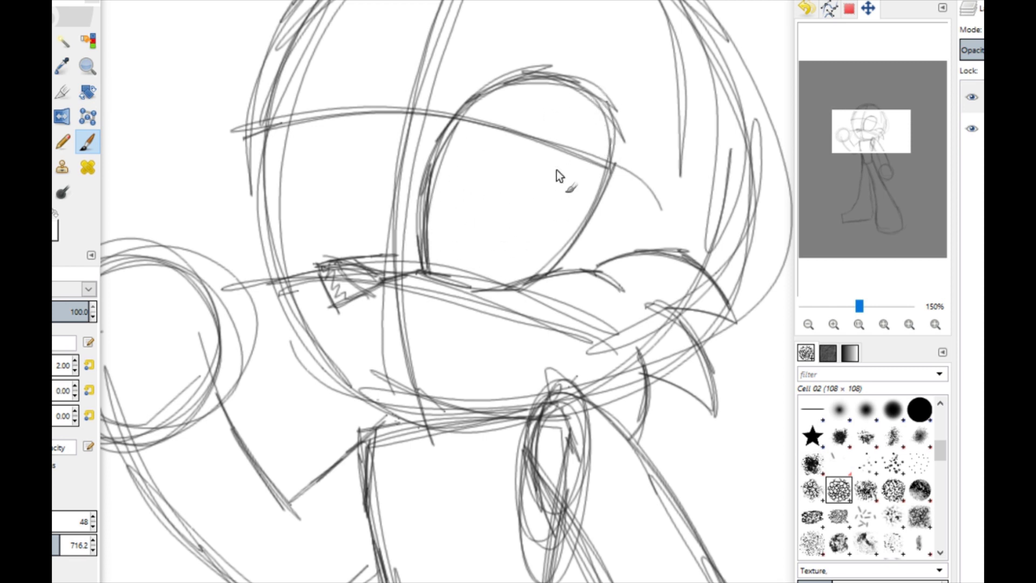
# - Add a narrow slanted iris inside the near eye, darken the eye's outline, and undo the last stray mark
pyautogui.moveTo(609, 168); pyautogui.dragTo(584, 93)
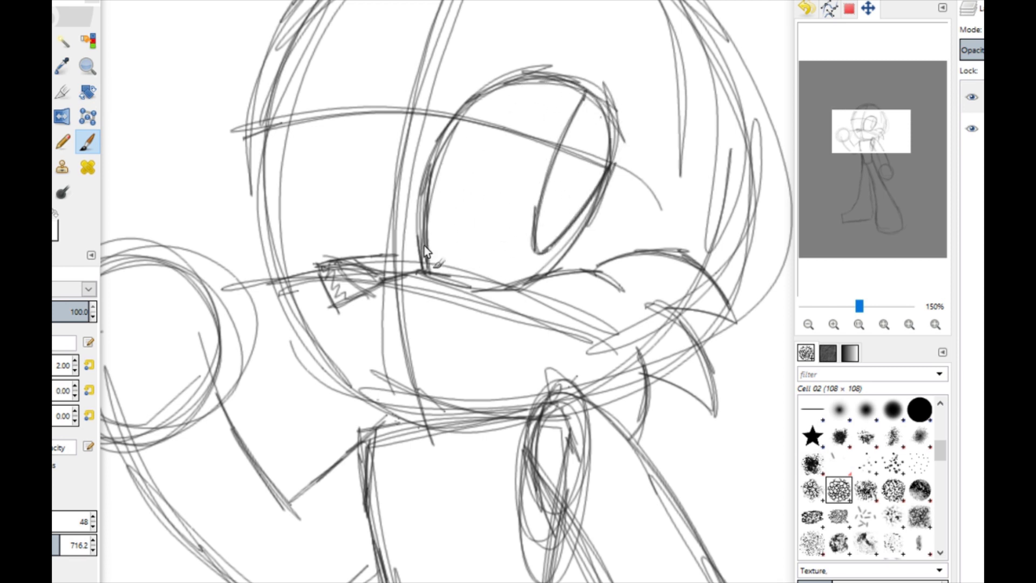
pyautogui.moveTo(435, 154); pyautogui.dragTo(478, 93)
pyautogui.moveTo(430, 173)
pyautogui.mouseDown()
pyautogui.moveTo(468, 104)
pyautogui.moveTo(620, 130)
pyautogui.moveTo(615, 156)
pyautogui.moveTo(526, 74)
pyautogui.moveTo(629, 116)
pyautogui.moveTo(620, 111)
pyautogui.moveTo(589, 215)
pyautogui.mouseUp()
pyautogui.moveTo(623, 121); pyautogui.dragTo(553, 257)
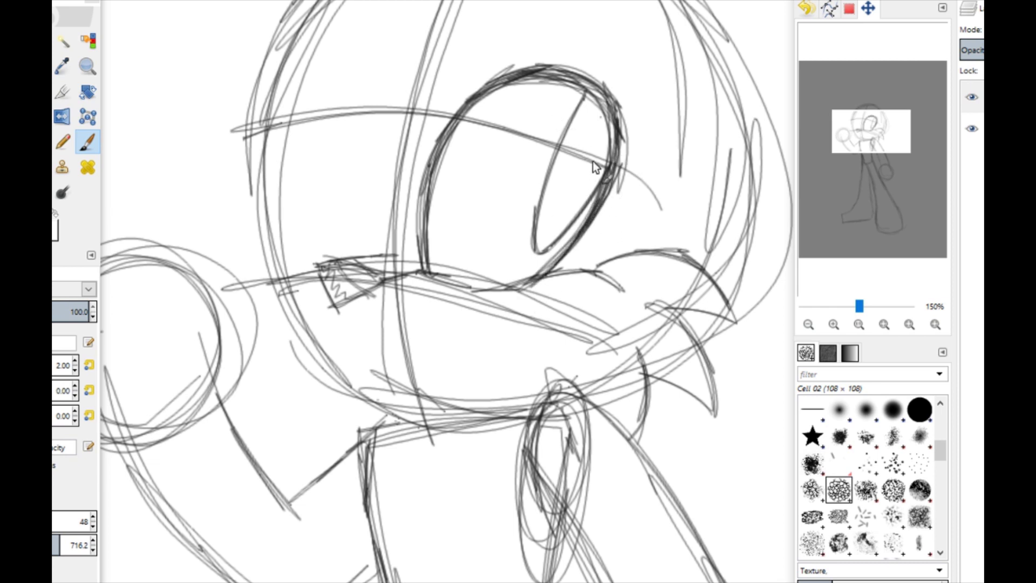
pyautogui.moveTo(600, 136)
pyautogui.mouseDown()
pyautogui.moveTo(585, 178)
pyautogui.moveTo(610, 120)
pyautogui.mouseUp()
pyautogui.hotkey('ctrl', 'z')
# - Darken the far jaw line and sketch spiky fur tufts from the far cheek down toward the raised arm
pyautogui.moveTo(287, 282); pyautogui.dragTo(407, 413)
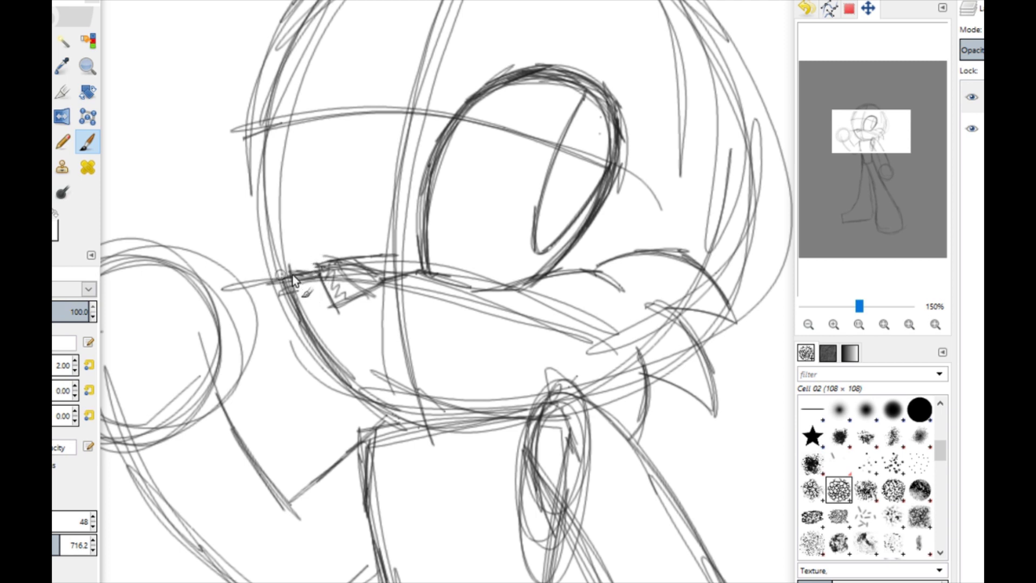
pyautogui.moveTo(293, 274); pyautogui.dragTo(252, 235)
pyautogui.moveTo(297, 273); pyautogui.dragTo(242, 245)
pyautogui.moveTo(209, 287)
pyautogui.mouseDown()
pyautogui.moveTo(271, 254)
pyautogui.moveTo(236, 354)
pyautogui.mouseUp()
pyautogui.moveTo(241, 336); pyautogui.dragTo(245, 395)
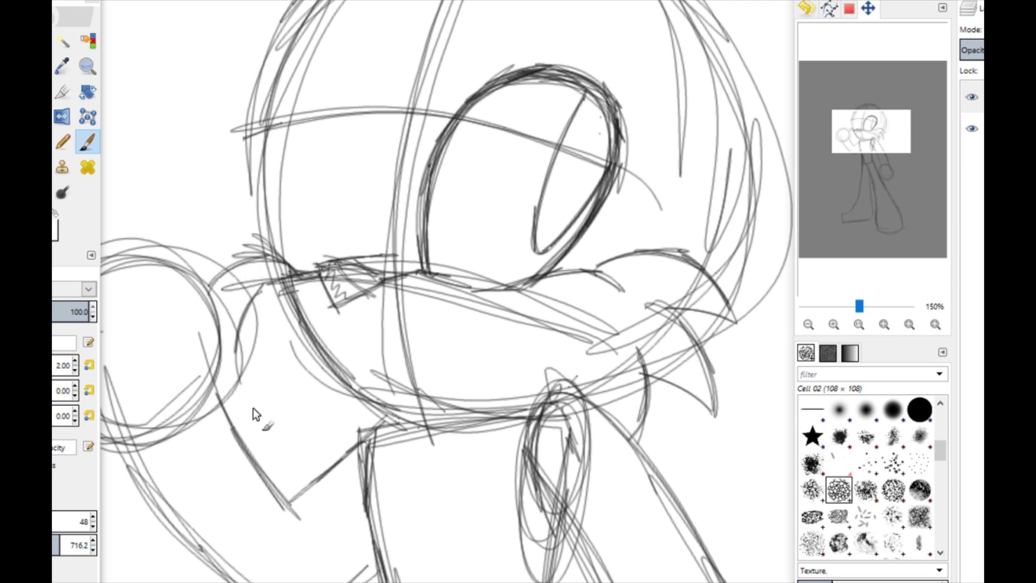
pyautogui.moveTo(284, 344); pyautogui.dragTo(290, 422)
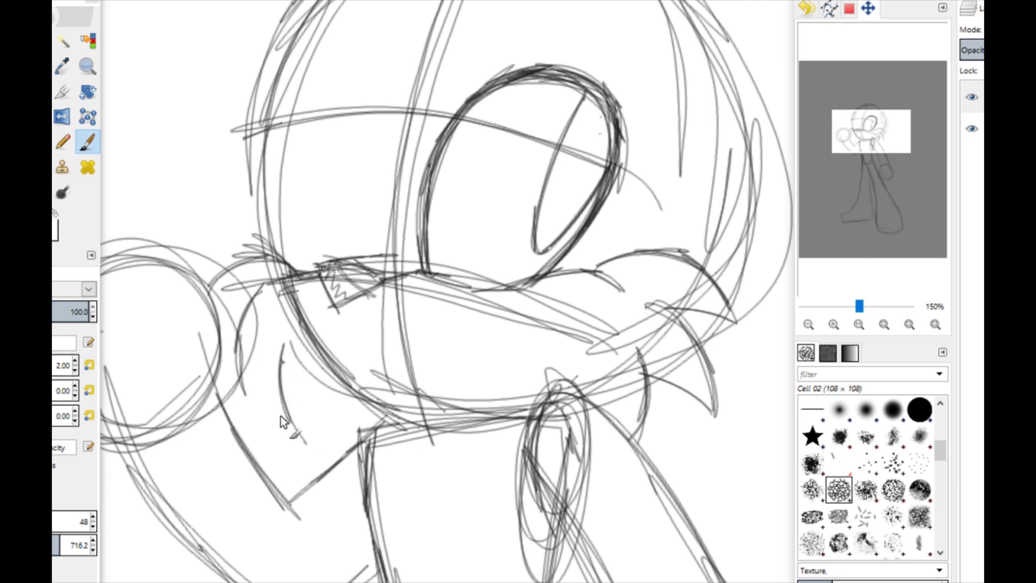
pyautogui.moveTo(275, 365); pyautogui.dragTo(306, 444)
pyautogui.moveTo(326, 358); pyautogui.dragTo(306, 444)
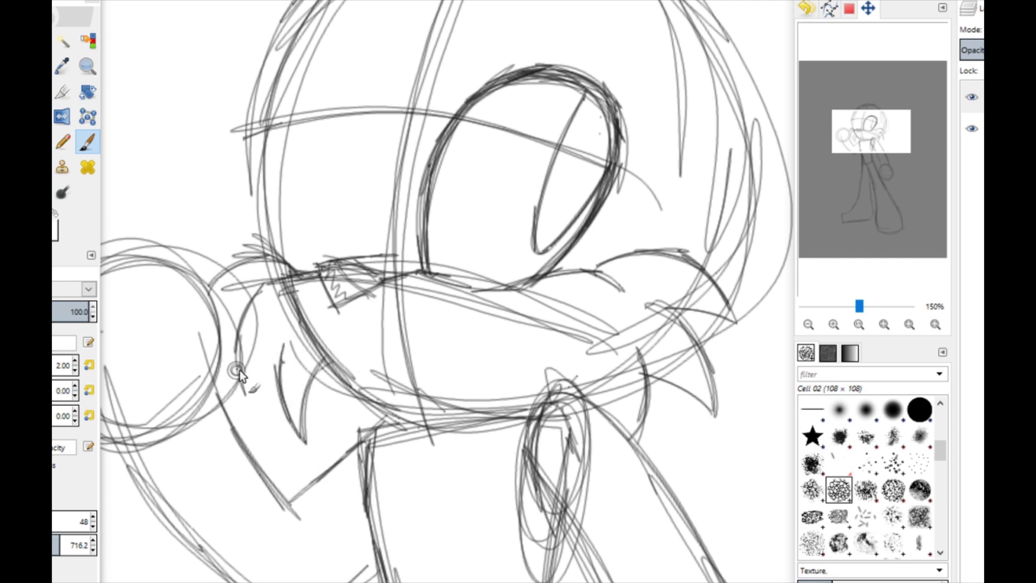
pyautogui.moveTo(237, 367); pyautogui.dragTo(255, 433)
pyautogui.moveTo(256, 432); pyautogui.dragTo(276, 367)
pyautogui.moveTo(258, 409)
pyautogui.mouseDown()
pyautogui.moveTo(280, 360)
pyautogui.moveTo(237, 332)
pyautogui.moveTo(213, 340)
pyautogui.mouseUp()
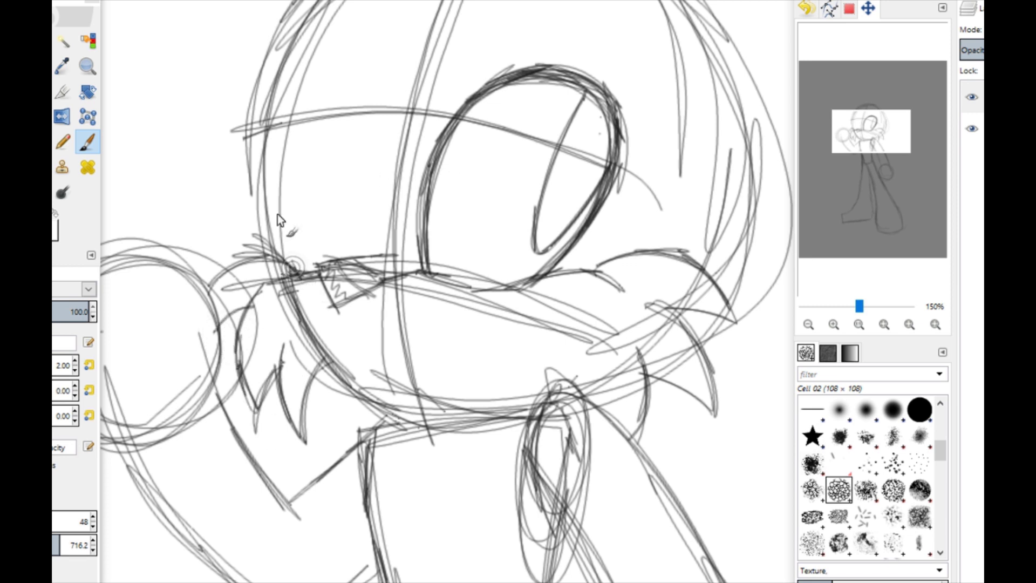
# - Sketch the far eye as a narrow upright oval above the nose, with a slim iris along its inner edge
pyautogui.moveTo(294, 267)
pyautogui.mouseDown()
pyautogui.moveTo(289, 105)
pyautogui.moveTo(325, 80)
pyautogui.mouseUp()
pyautogui.moveTo(279, 169)
pyautogui.mouseDown()
pyautogui.moveTo(350, 89)
pyautogui.moveTo(342, 254)
pyautogui.mouseUp()
pyautogui.moveTo(348, 89); pyautogui.dragTo(340, 256)
pyautogui.moveTo(346, 259)
pyautogui.mouseDown()
pyautogui.moveTo(355, 106)
pyautogui.moveTo(291, 257)
pyautogui.moveTo(291, 120)
pyautogui.mouseUp()
pyautogui.moveTo(345, 92); pyautogui.dragTo(332, 159)
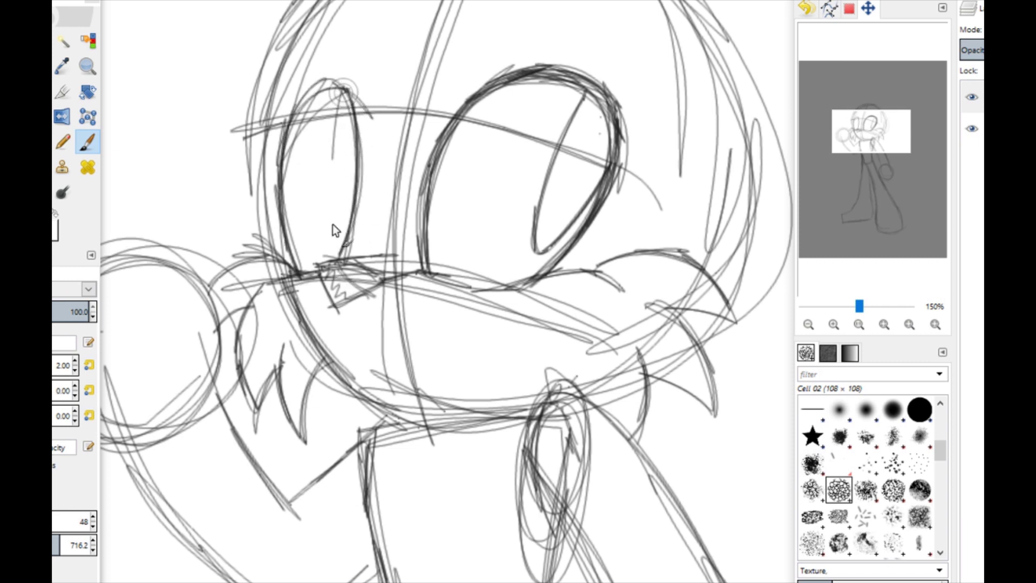
pyautogui.moveTo(331, 224); pyautogui.dragTo(341, 248)
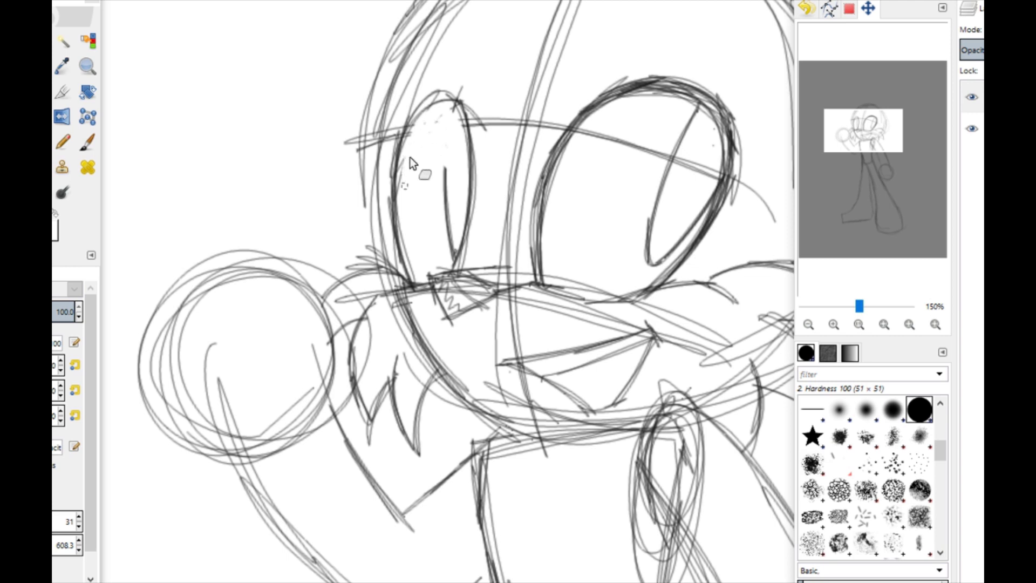
# - Return to the Paintbrush with size 2 and draw a slanted eyelid line across the far eye
pyautogui.click(87, 142)
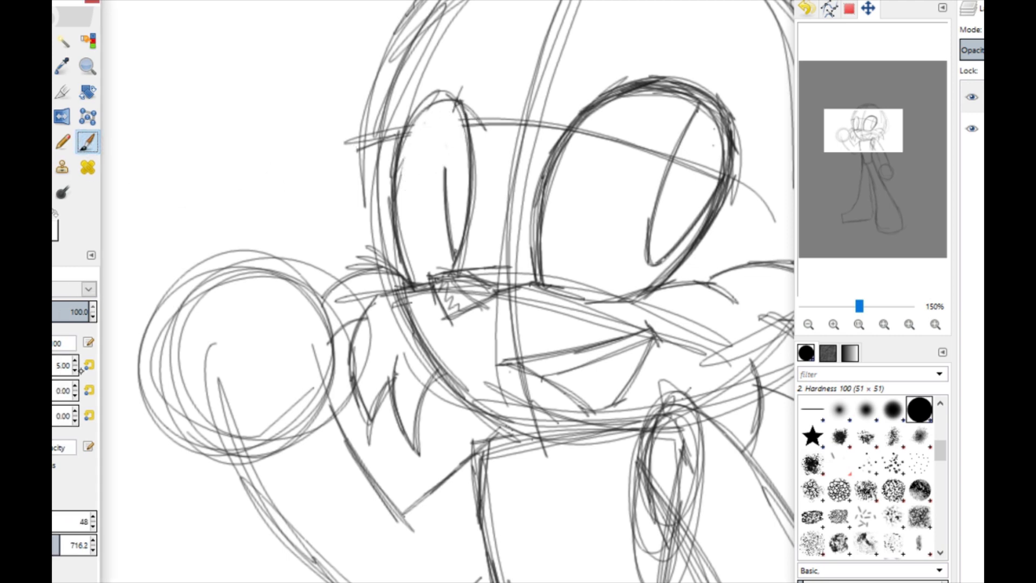
pyautogui.doubleClick(70, 372)
pyautogui.write('2')
pyautogui.moveTo(400, 144); pyautogui.dragTo(471, 189)
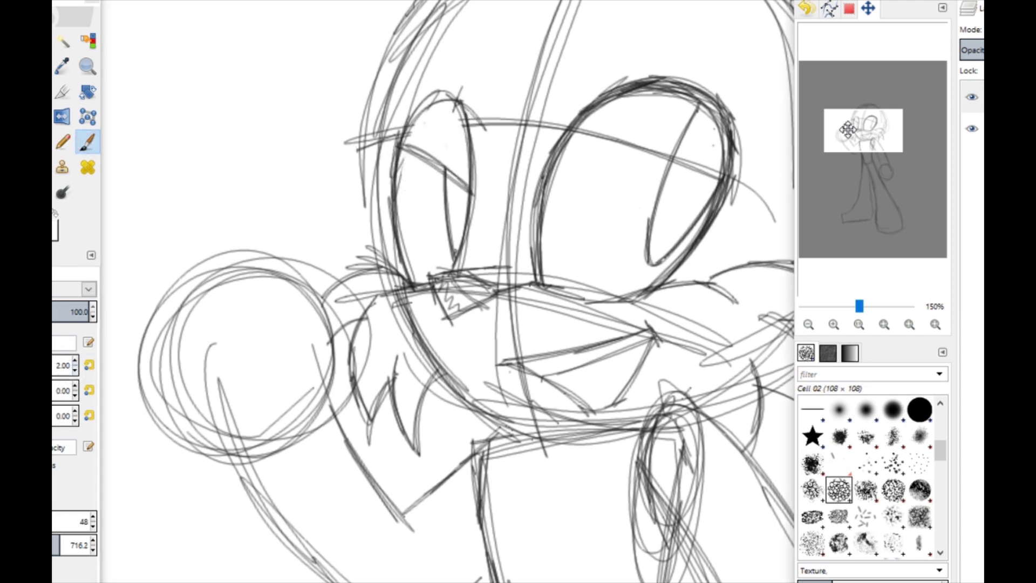
# - Sketch the tall, pointed near ear curving from the top of the head down to its back side
pyautogui.moveTo(848, 129); pyautogui.dragTo(849, 162)
pyautogui.click(808, 324)
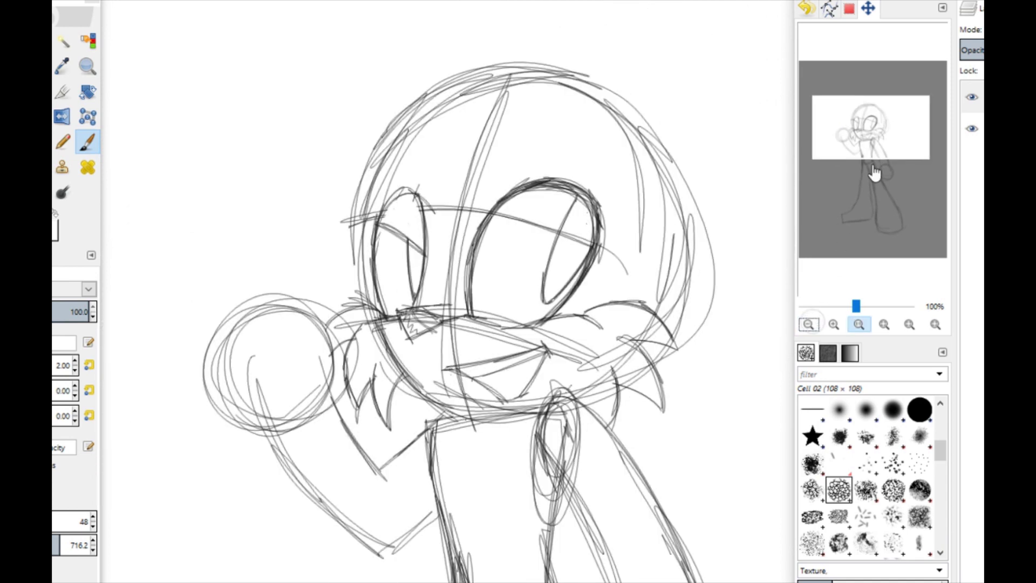
pyautogui.moveTo(880, 131); pyautogui.dragTo(822, 125)
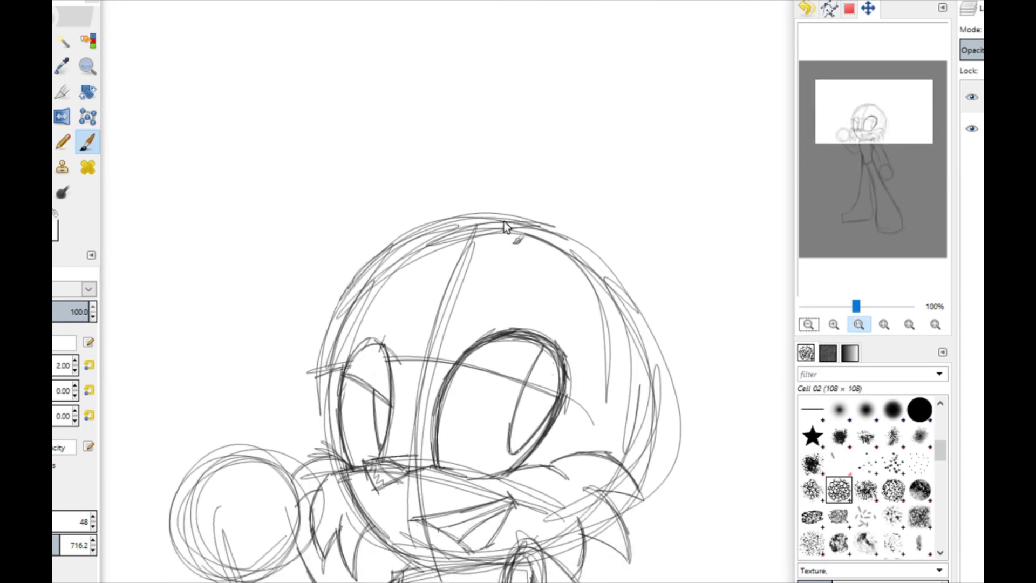
pyautogui.moveTo(503, 220); pyautogui.dragTo(526, 153)
pyautogui.moveTo(615, 119)
pyautogui.mouseDown()
pyautogui.moveTo(638, 122)
pyautogui.moveTo(677, 289)
pyautogui.moveTo(664, 351)
pyautogui.mouseUp()
pyautogui.moveTo(635, 115)
pyautogui.mouseDown()
pyautogui.moveTo(671, 329)
pyautogui.moveTo(650, 371)
pyautogui.mouseUp()
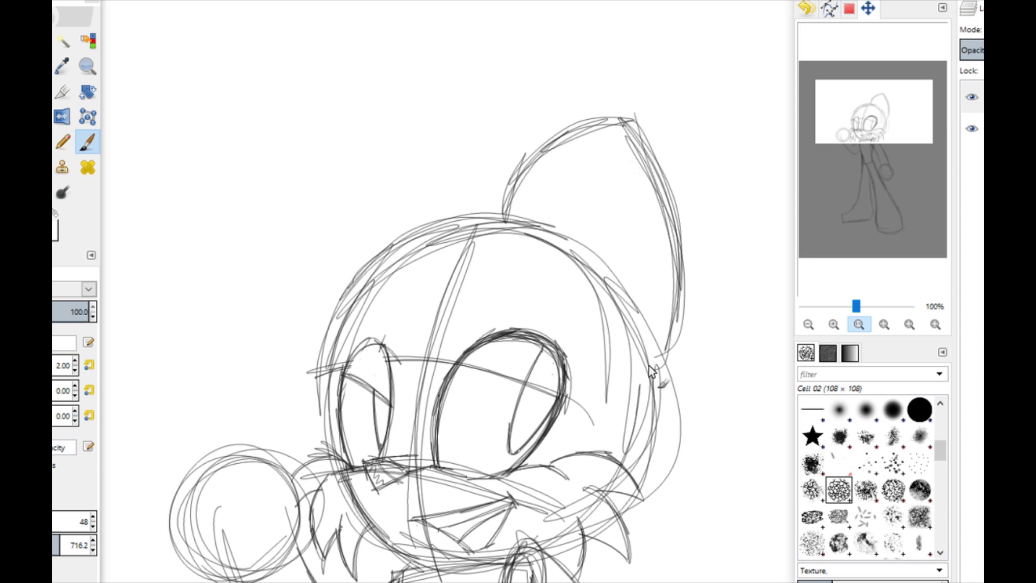
# - Sketch the matching pointed far ear from the far side of the head up to a tip and back down
pyautogui.moveTo(324, 355)
pyautogui.mouseDown()
pyautogui.moveTo(381, 162)
pyautogui.moveTo(367, 178)
pyautogui.mouseUp()
pyautogui.moveTo(330, 318)
pyautogui.mouseDown()
pyautogui.moveTo(388, 154)
pyautogui.moveTo(373, 160)
pyautogui.moveTo(467, 210)
pyautogui.mouseUp()
pyautogui.moveTo(396, 157)
pyautogui.mouseDown()
pyautogui.moveTo(470, 218)
pyautogui.moveTo(323, 346)
pyautogui.moveTo(376, 150)
pyautogui.mouseUp()
pyautogui.moveTo(373, 143); pyautogui.dragTo(456, 201)
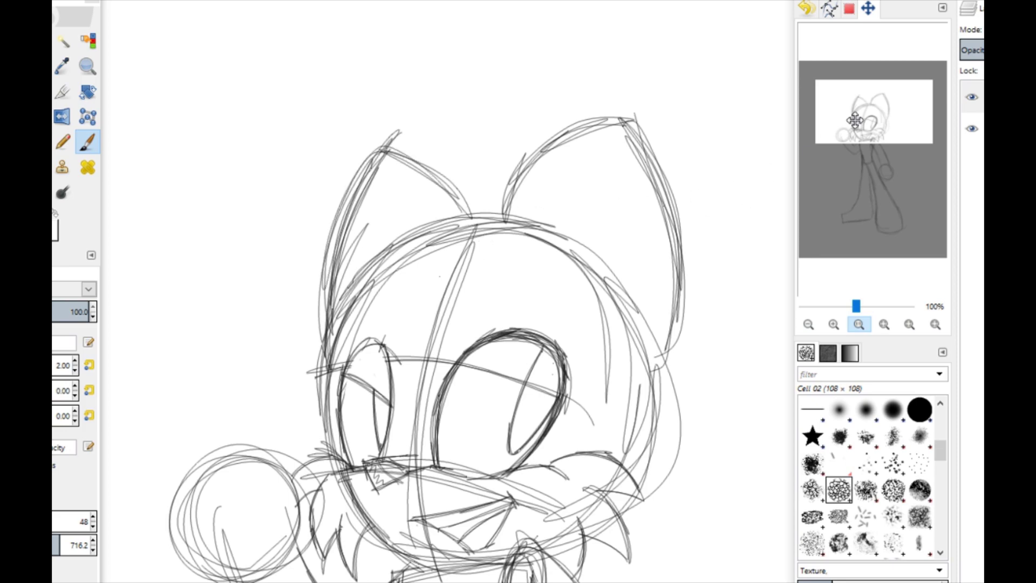
# - Sketch a large bushy tail sweeping out from the hip behind the legs, with an inner curl and a jagged, upturned tip
pyautogui.moveTo(855, 119)
pyautogui.mouseDown()
pyautogui.moveTo(858, 132)
pyautogui.moveTo(900, 116)
pyautogui.moveTo(914, 143)
pyautogui.moveTo(900, 115)
pyautogui.moveTo(895, 229)
pyautogui.moveTo(896, 121)
pyautogui.moveTo(876, 118)
pyautogui.moveTo(881, 141)
pyautogui.moveTo(881, 124)
pyautogui.moveTo(858, 120)
pyautogui.moveTo(846, 144)
pyautogui.moveTo(830, 102)
pyautogui.moveTo(879, 104)
pyautogui.moveTo(879, 157)
pyautogui.mouseUp()
pyautogui.click(982, 97)
pyautogui.click(808, 324)
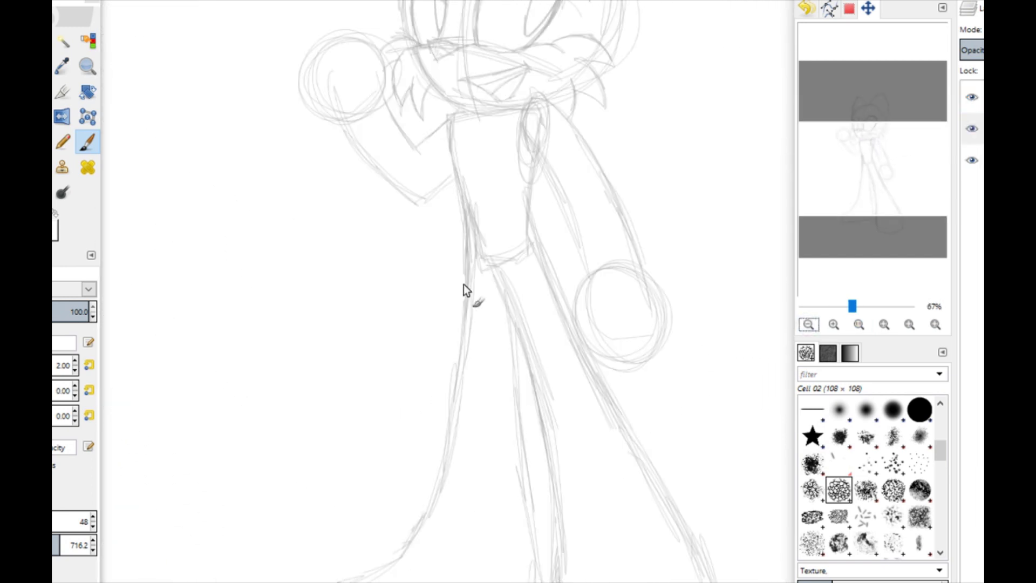
pyautogui.moveTo(531, 239); pyautogui.dragTo(563, 237)
pyautogui.moveTo(643, 428); pyautogui.dragTo(482, 464)
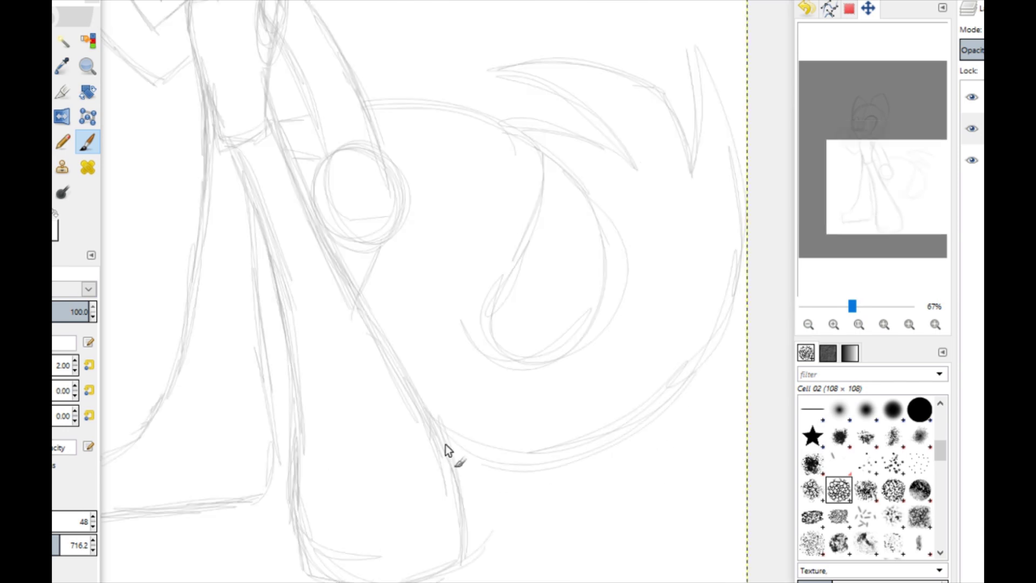
pyautogui.moveTo(906, 173)
pyautogui.mouseDown()
pyautogui.moveTo(867, 120)
pyautogui.moveTo(907, 171)
pyautogui.mouseUp()
pyautogui.click(103, 0)
pyautogui.click(140, 44)
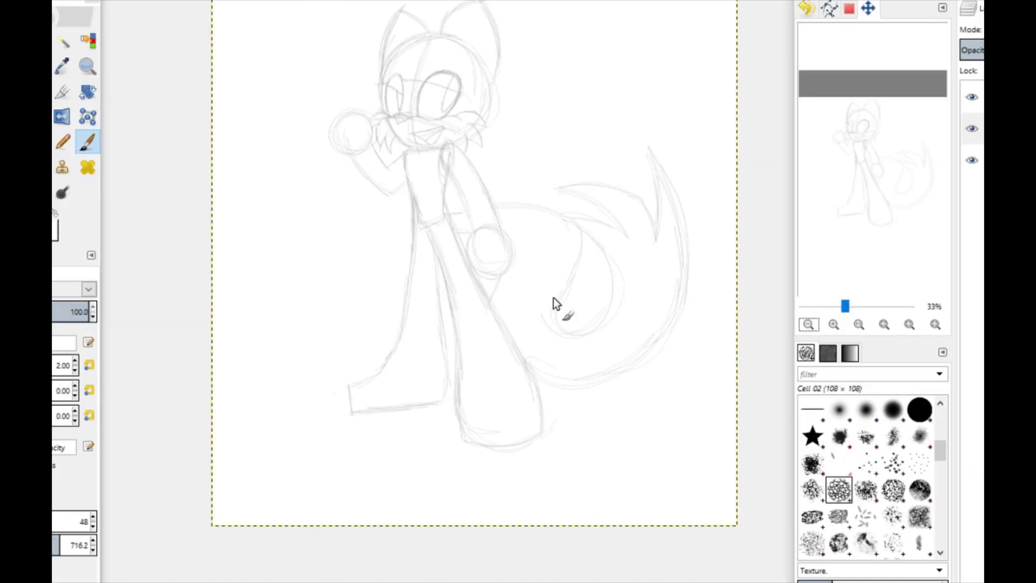
# - Switch to the DeviantArt page in the browser and examine the Gear the Skunk artwork and its description
pyautogui.hotkey('alt', 'f')
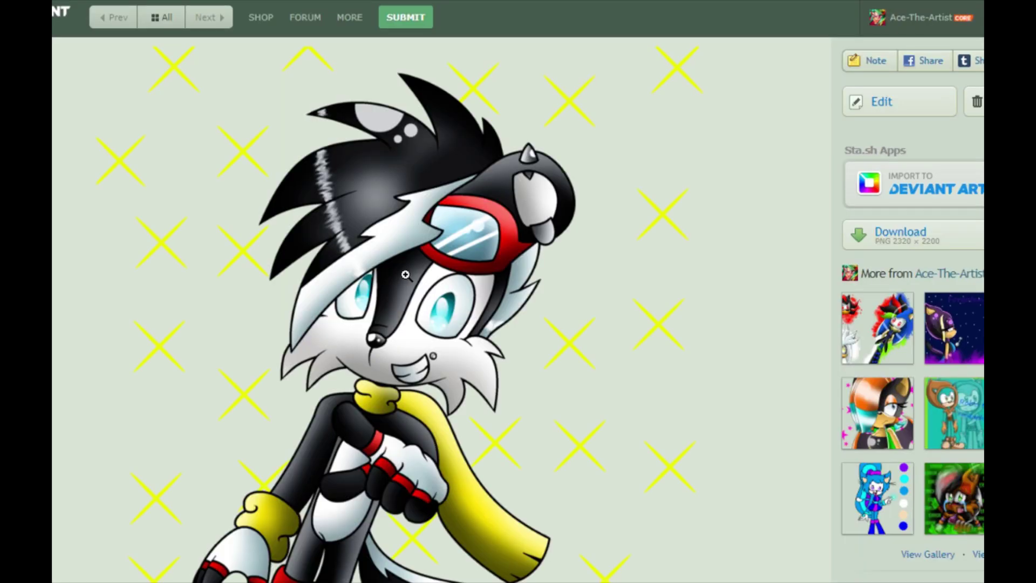
pyautogui.click(406, 275)
pyautogui.click(547, 337)
pyautogui.scroll(-5, 548, 330)
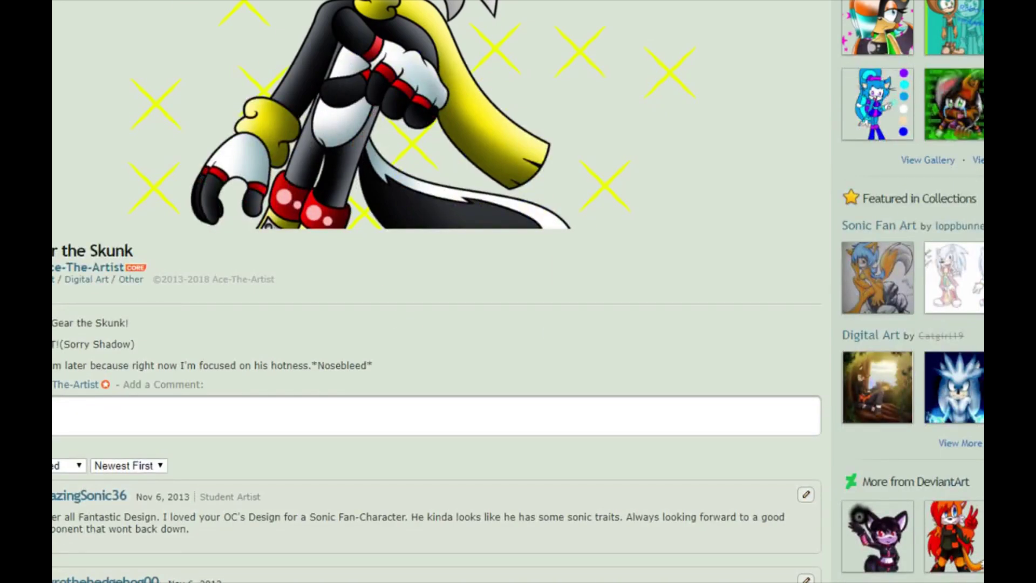
pyautogui.moveTo(52, 345); pyautogui.dragTo(140, 346)
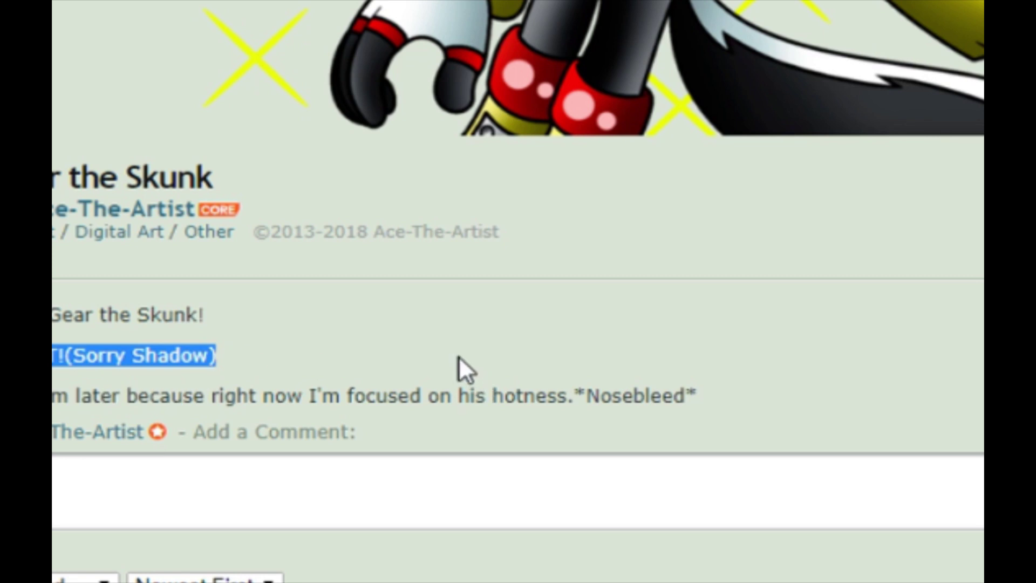
pyautogui.moveTo(480, 374); pyautogui.dragTo(705, 407)
pyautogui.click(630, 378)
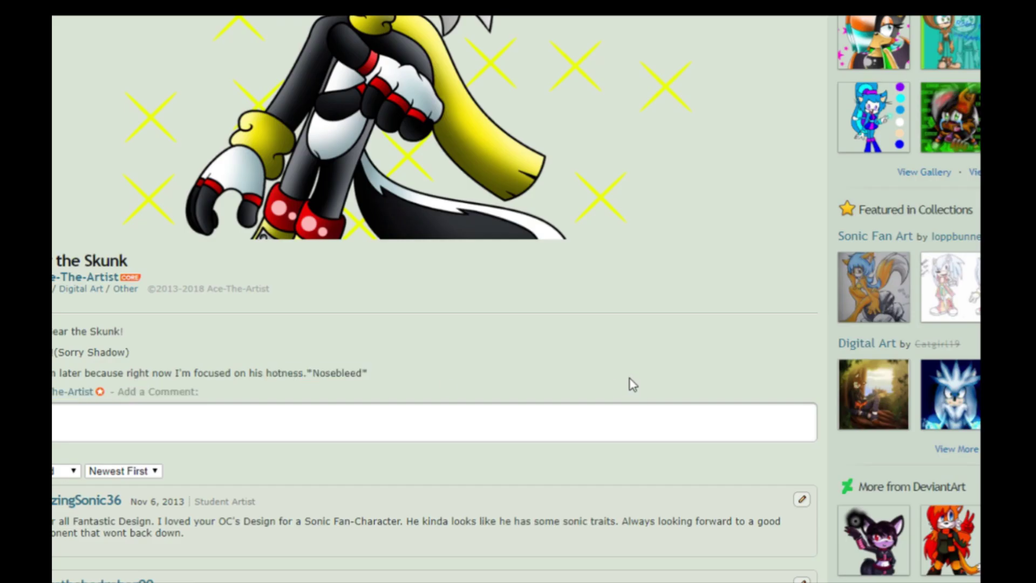
# - Copy the Gear the Skunk artwork from the DeviantArt page as an image
pyautogui.scroll(7, 633, 384)
pyautogui.rightClick(371, 259)
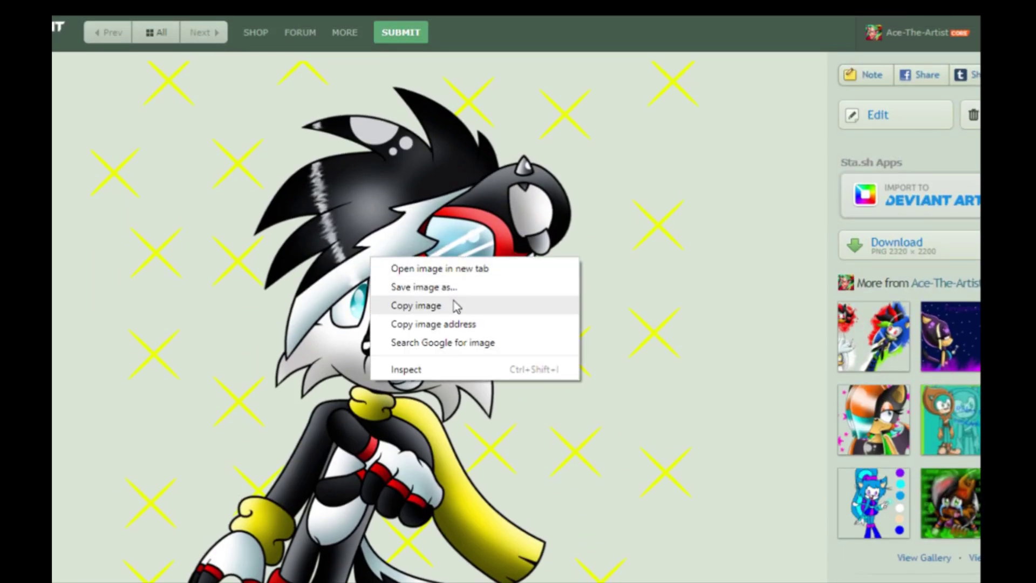
pyautogui.click(455, 306)
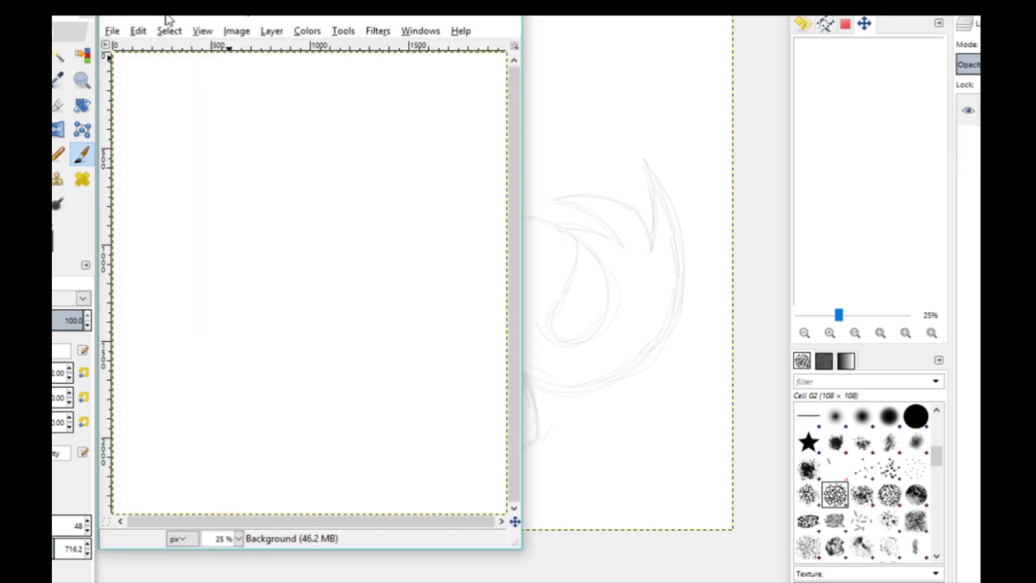
# - Paste the copied artwork into the blank second image and turn the floating selection into a new layer
pyautogui.click(138, 30)
pyautogui.click(172, 169)
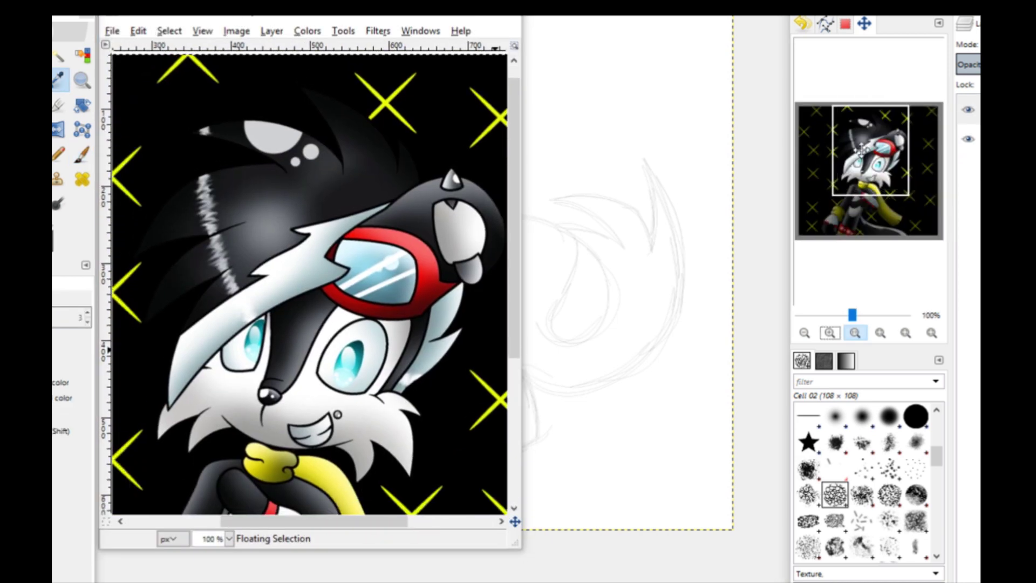
pyautogui.rightClick(969, 110)
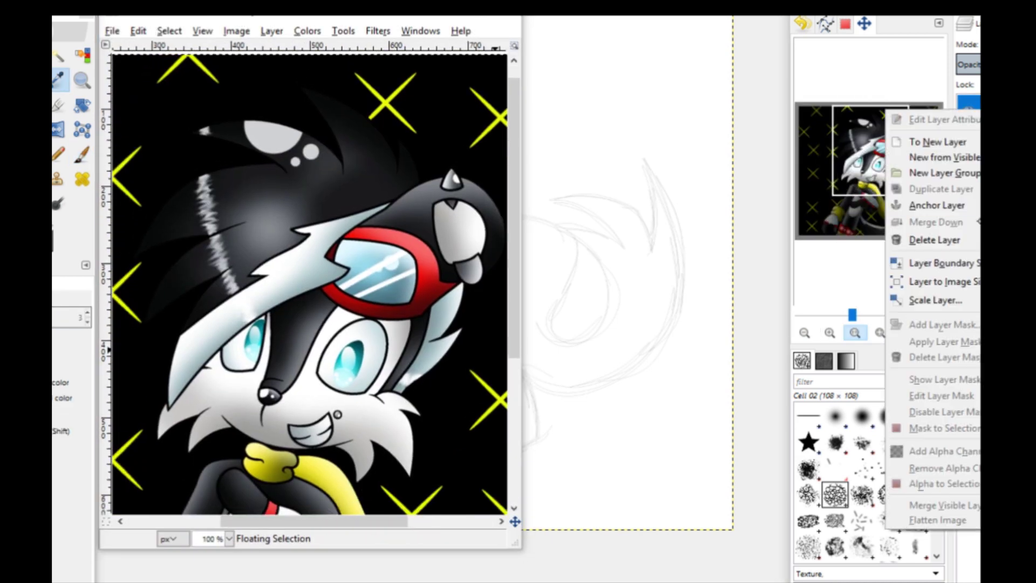
pyautogui.click(925, 139)
pyautogui.moveTo(874, 171); pyautogui.dragTo(859, 199)
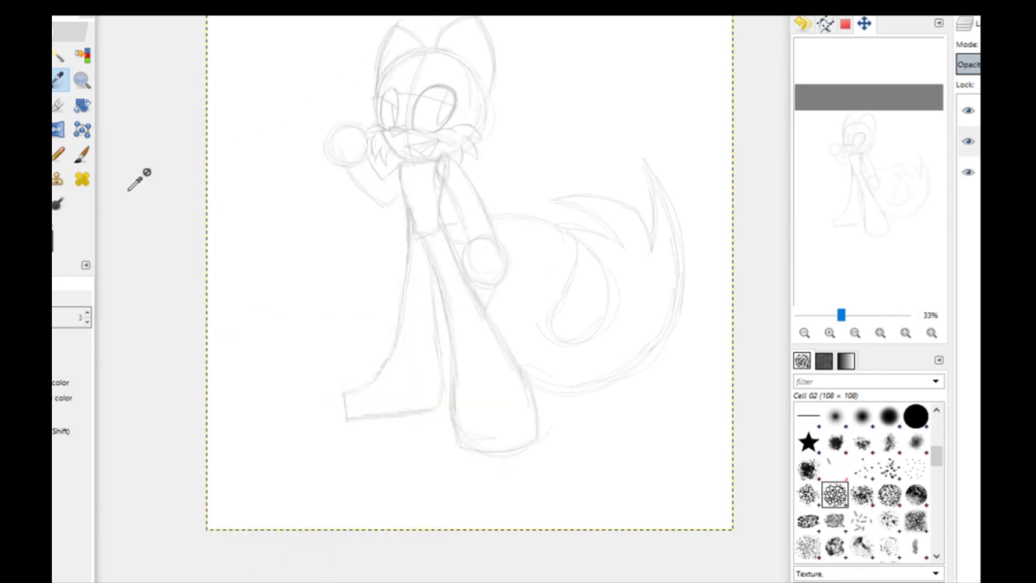
# - Sketch the nose bridge joining the two lens frames of the glasses with the Cell 02 paintbrush
pyautogui.press('p')
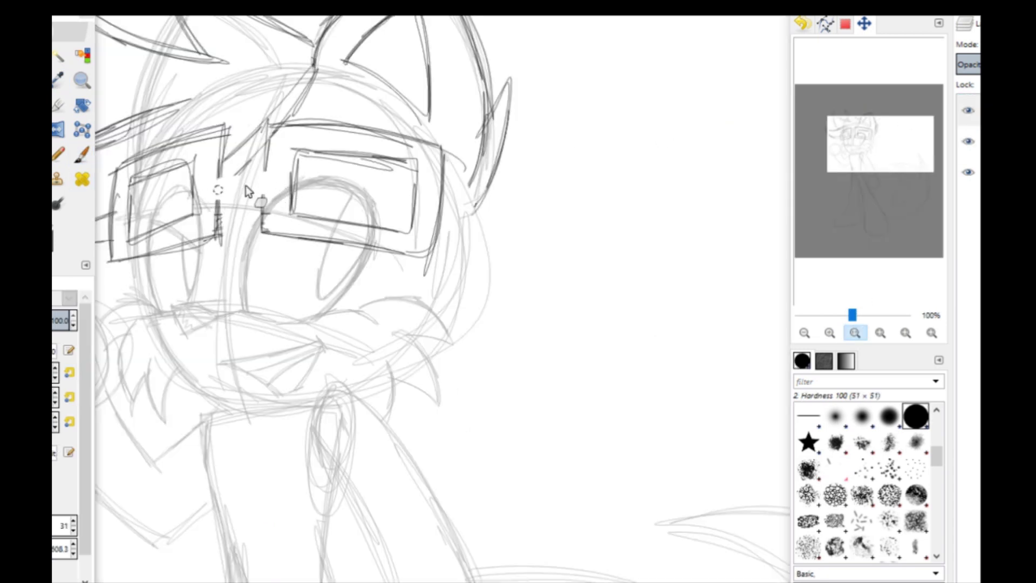
pyautogui.click(836, 494)
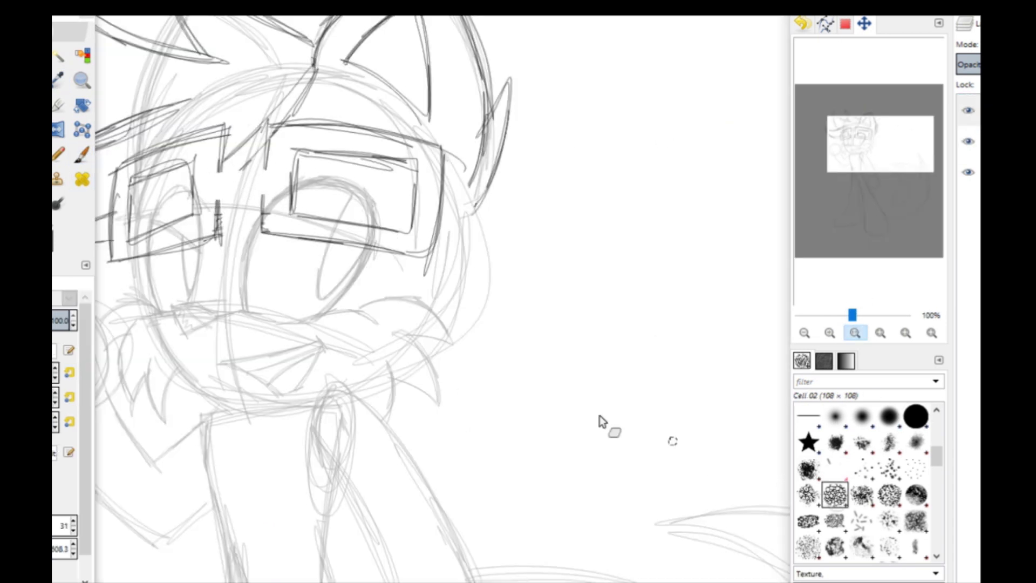
pyautogui.click(82, 155)
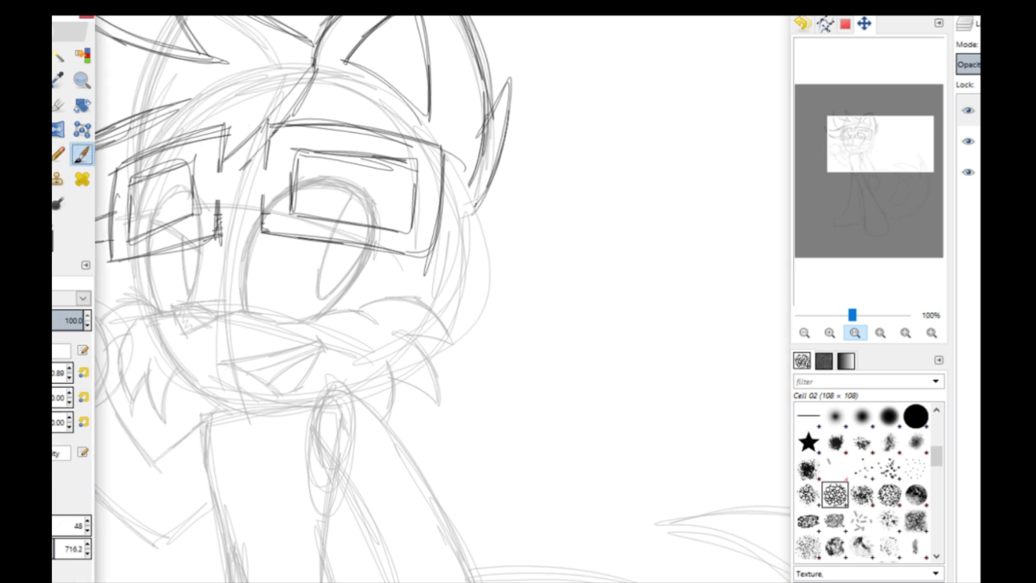
pyautogui.click(70, 367)
pyautogui.moveTo(216, 201)
pyautogui.mouseDown()
pyautogui.moveTo(263, 198)
pyautogui.moveTo(206, 204)
pyautogui.moveTo(278, 198)
pyautogui.moveTo(217, 166)
pyautogui.moveTo(267, 169)
pyautogui.mouseUp()
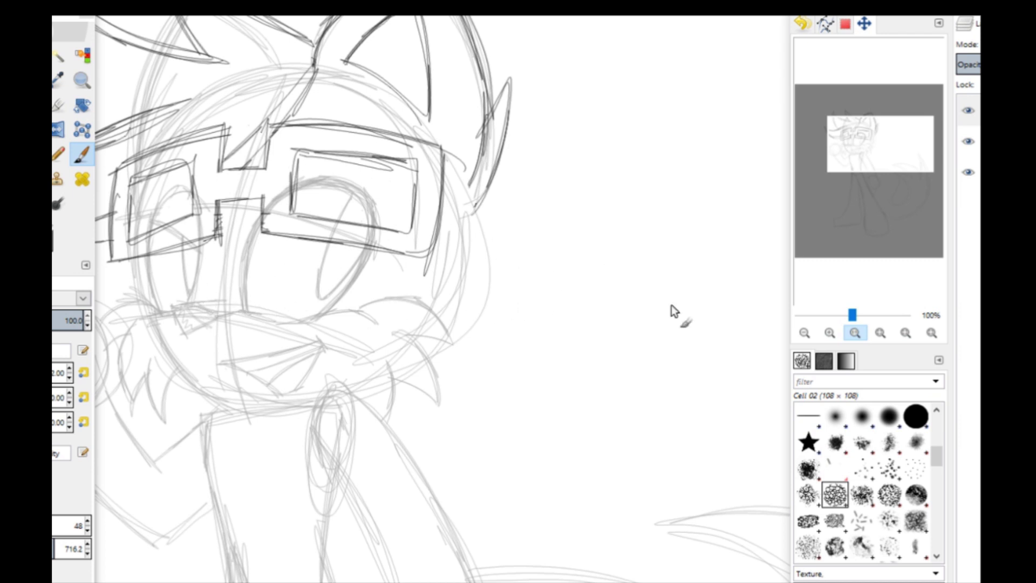
# - Erase the lines crossing the near edge of the glasses with the Hardness 100 brush and sketch the short side arm there
pyautogui.click(917, 420)
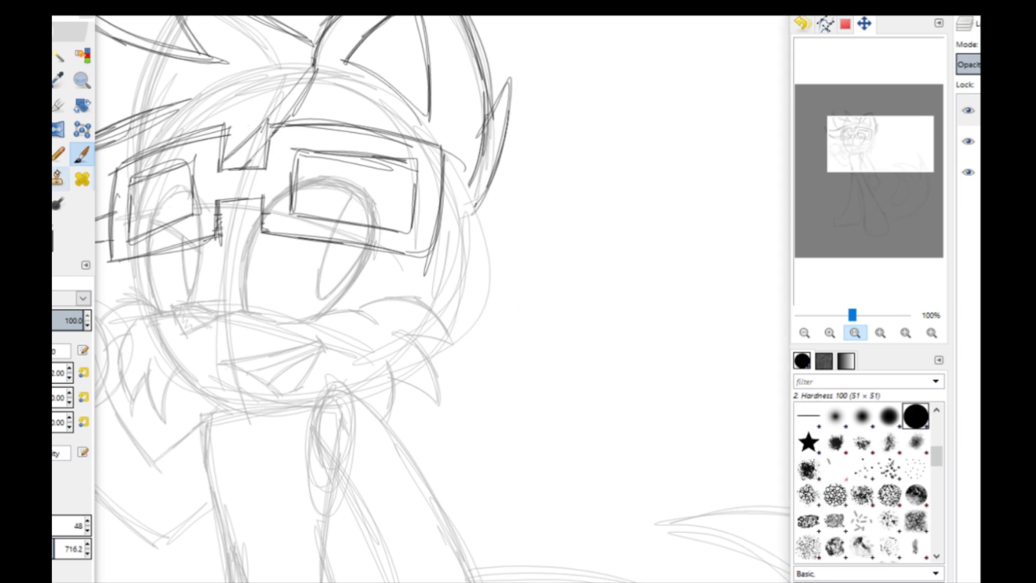
pyautogui.click(1, 179)
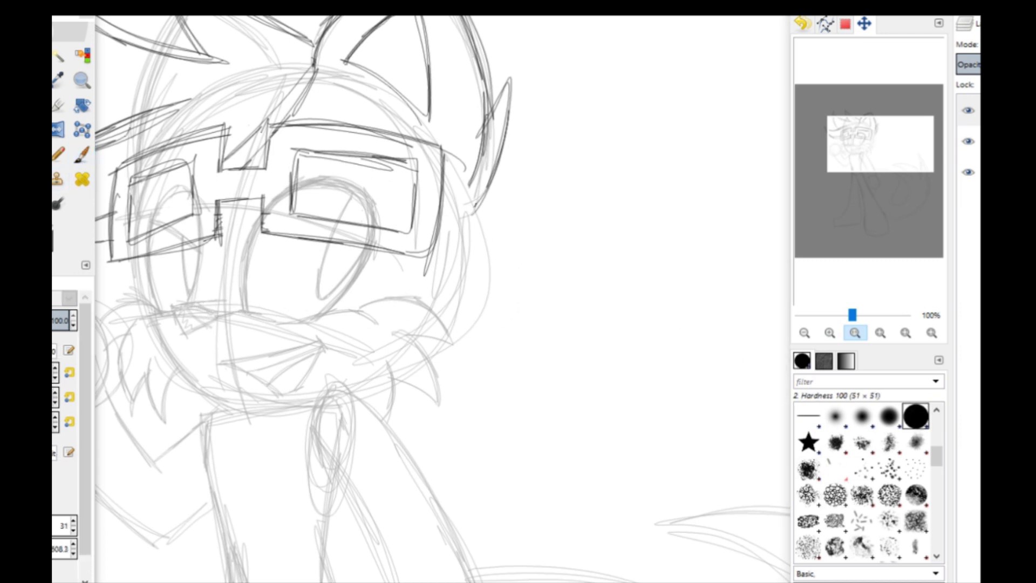
pyautogui.click(454, 210)
pyautogui.moveTo(494, 173)
pyautogui.mouseDown()
pyautogui.moveTo(513, 184)
pyautogui.moveTo(432, 319)
pyautogui.mouseUp()
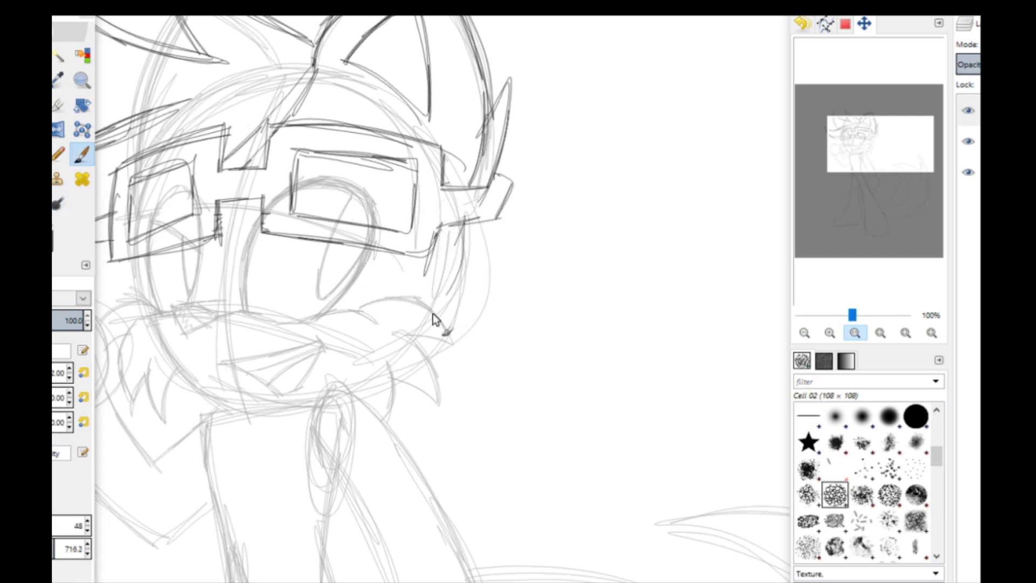
# - Sketch the slanted fur line running down the side of the face from below the glasses' side arm
pyautogui.moveTo(465, 219); pyautogui.dragTo(430, 308)
pyautogui.hotkey('ctrl', 'z')
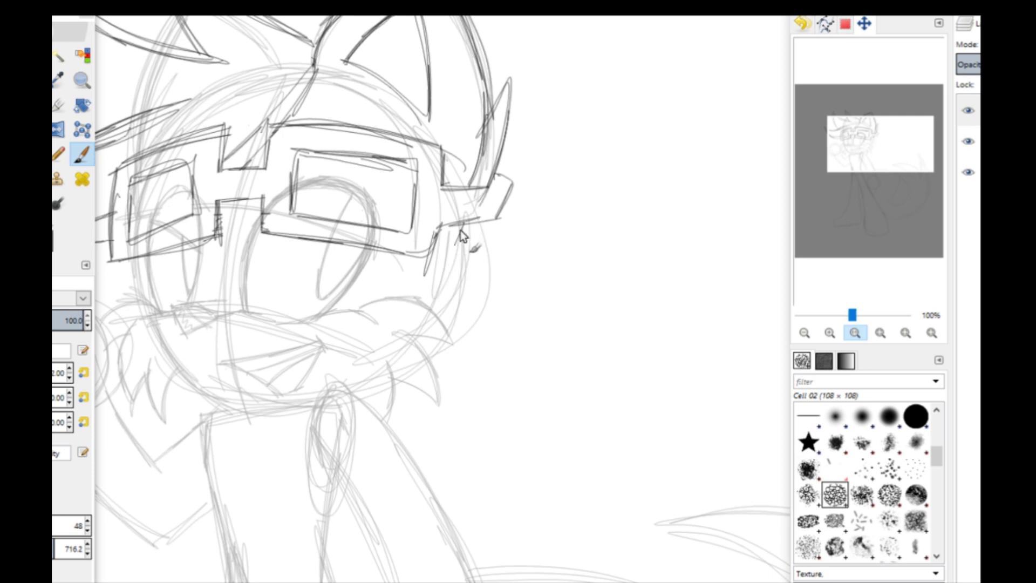
pyautogui.moveTo(463, 219); pyautogui.dragTo(426, 308)
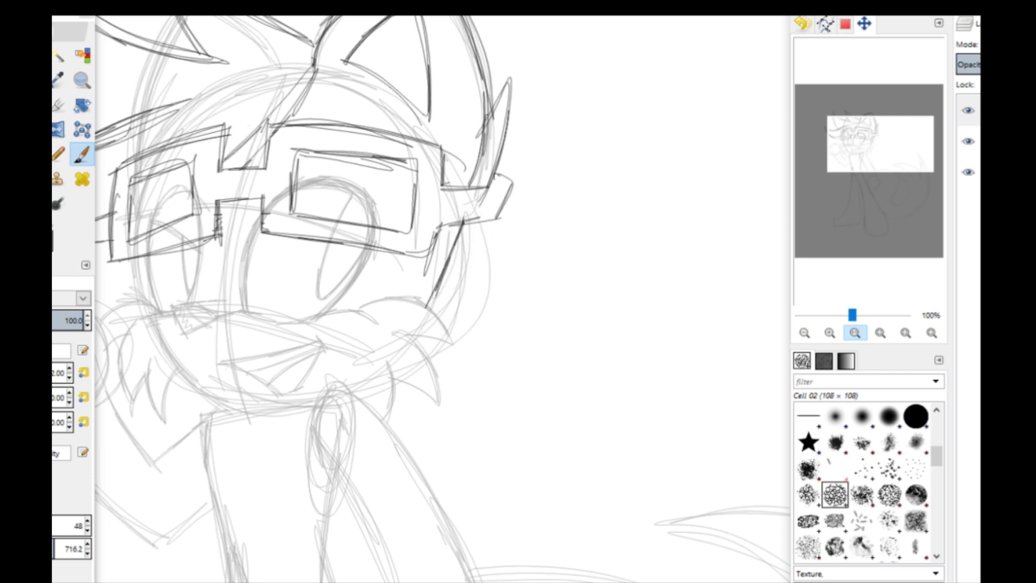
# - Check the head in the pasted reference artwork and sketch the edge of the hair spike beside the near ear
pyautogui.moveTo(411, 581)
pyautogui.click(493, 556)
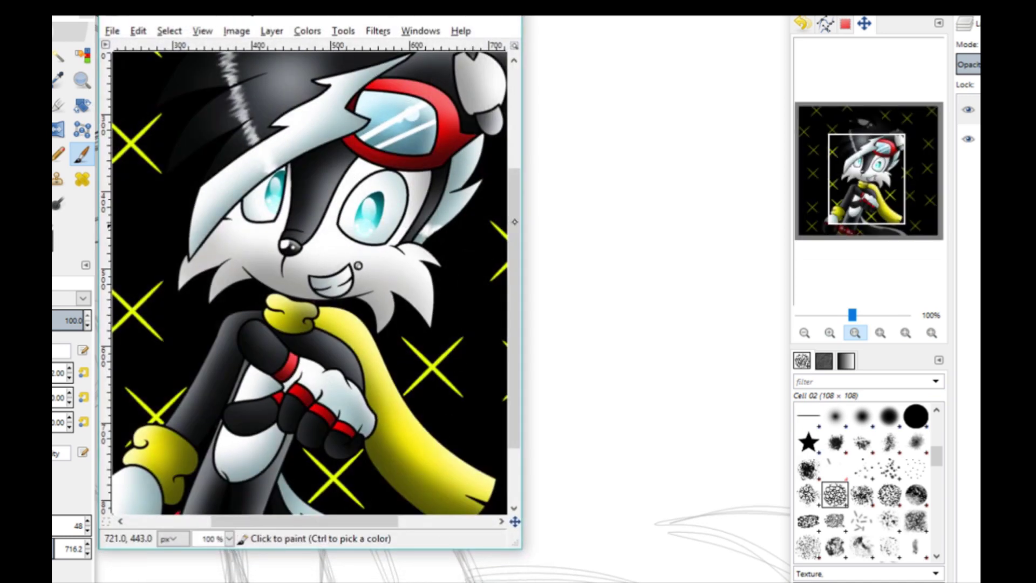
pyautogui.moveTo(864, 156); pyautogui.dragTo(868, 143)
pyautogui.moveTo(501, 185); pyautogui.dragTo(482, 218)
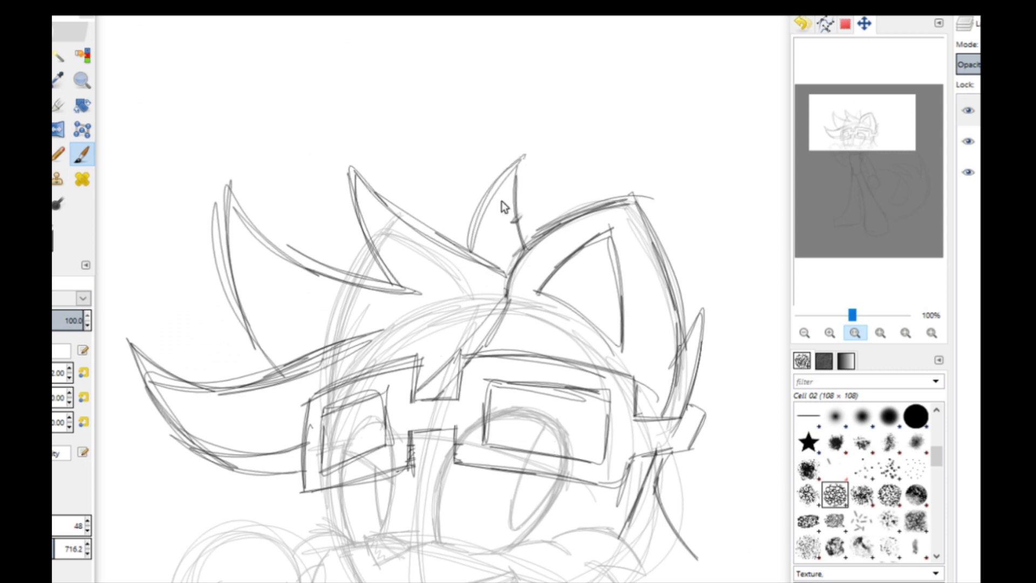
# - Undo the curved line beside the face and sketch several short, slanted fur strokes below the glasses' side arm
pyautogui.moveTo(850, 121); pyautogui.dragTo(861, 158)
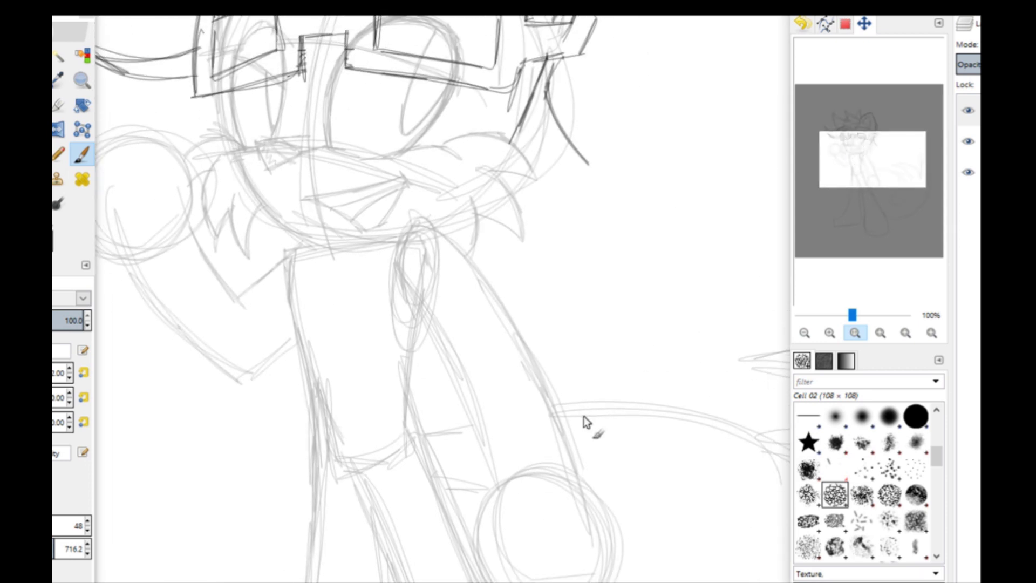
pyautogui.moveTo(410, 582)
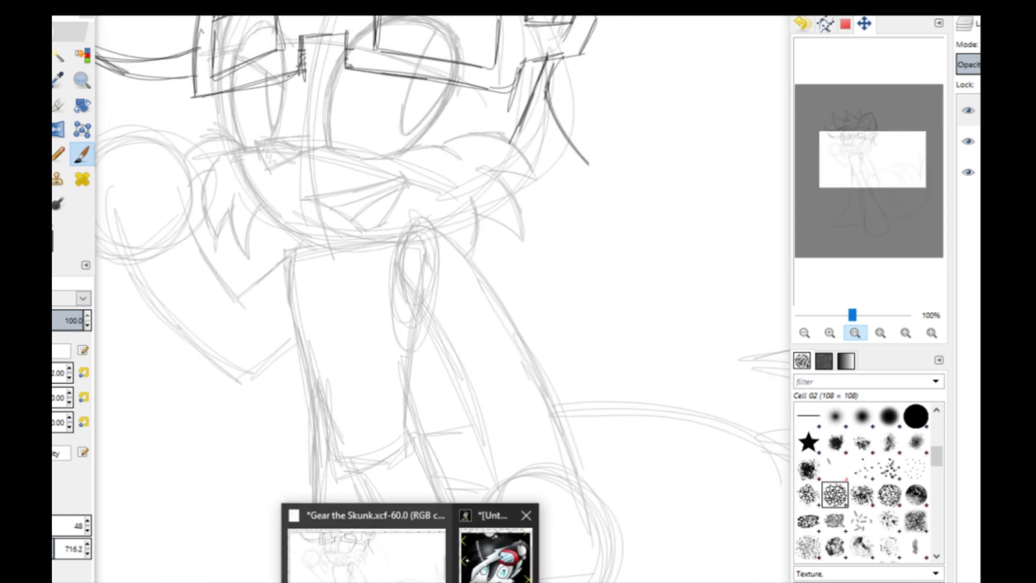
pyautogui.press('Tab')
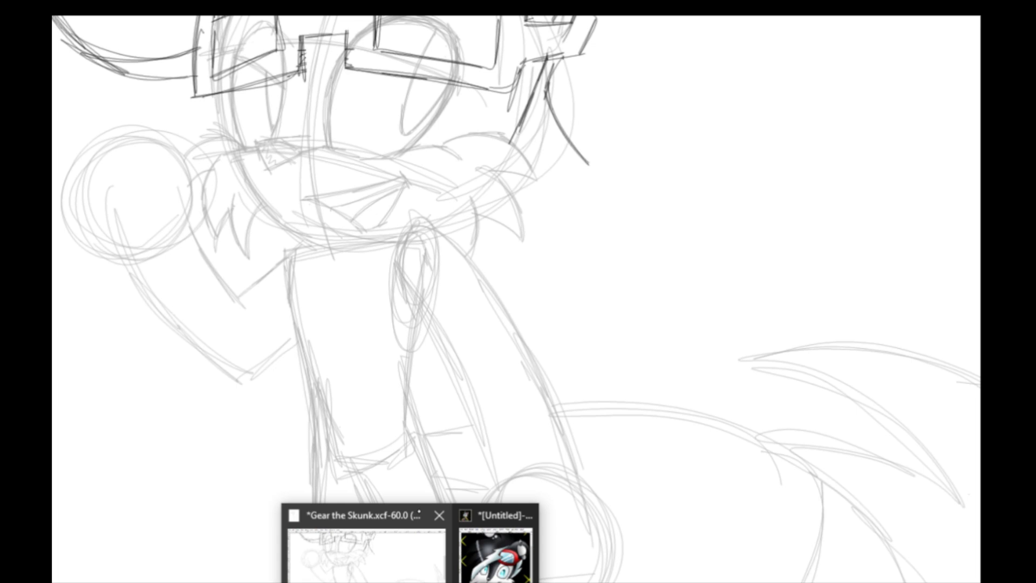
pyautogui.click(419, 511)
pyautogui.moveTo(854, 189); pyautogui.dragTo(850, 168)
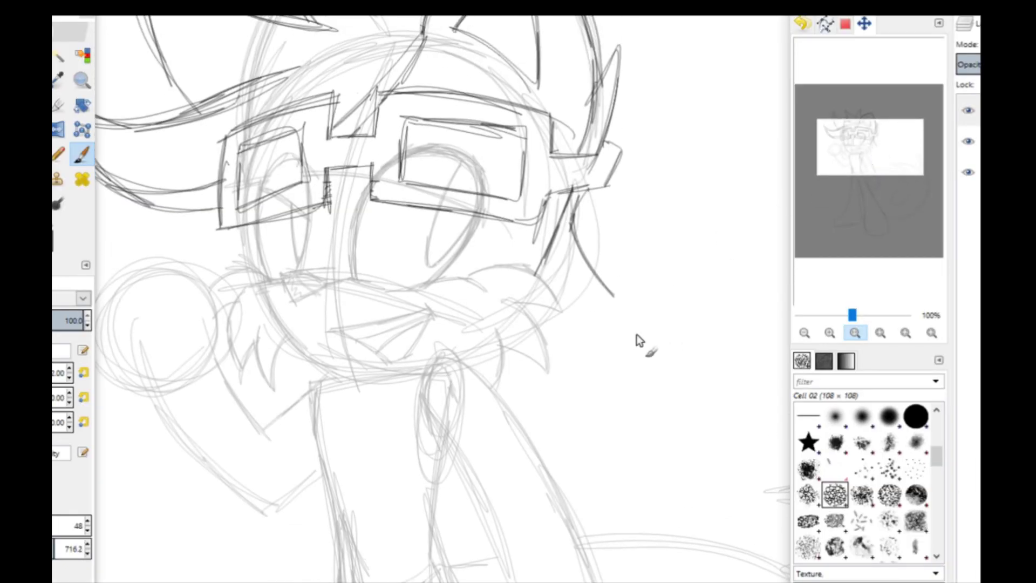
pyautogui.keyDown('ctrl'); pyautogui.click(602, 248); pyautogui.keyUp('ctrl')
pyautogui.hotkey('ctrl', 'z')
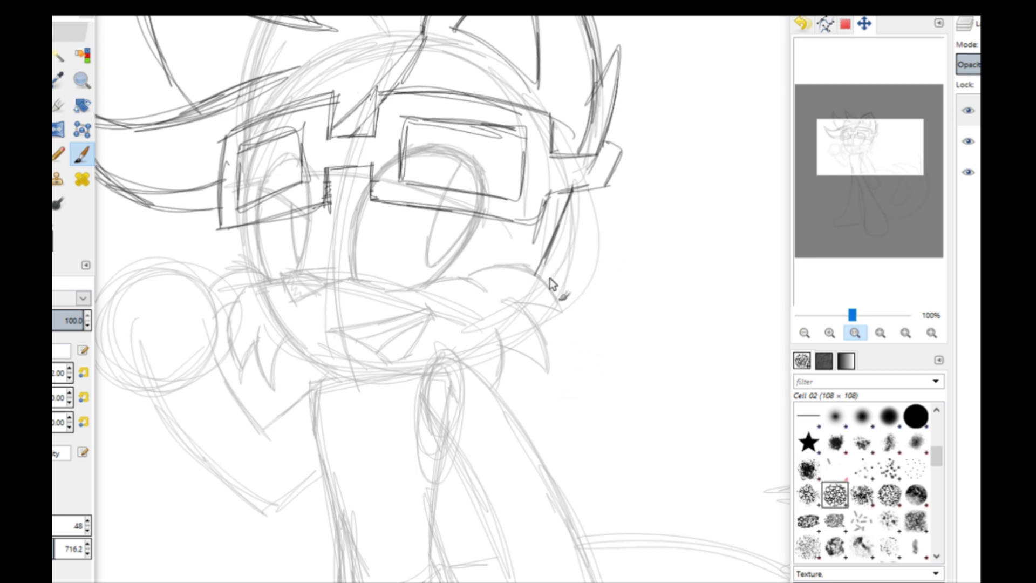
pyautogui.moveTo(591, 243); pyautogui.dragTo(548, 292)
pyautogui.moveTo(587, 213); pyautogui.dragTo(552, 279)
pyautogui.moveTo(583, 215); pyautogui.dragTo(547, 274)
pyautogui.moveTo(603, 185); pyautogui.dragTo(537, 289)
# - Examine the scarf, gloves, cuffs and body markings in the pasted reference artwork
pyautogui.moveTo(889, 141); pyautogui.dragTo(879, 125)
pyautogui.moveTo(878, 125); pyautogui.dragTo(879, 124)
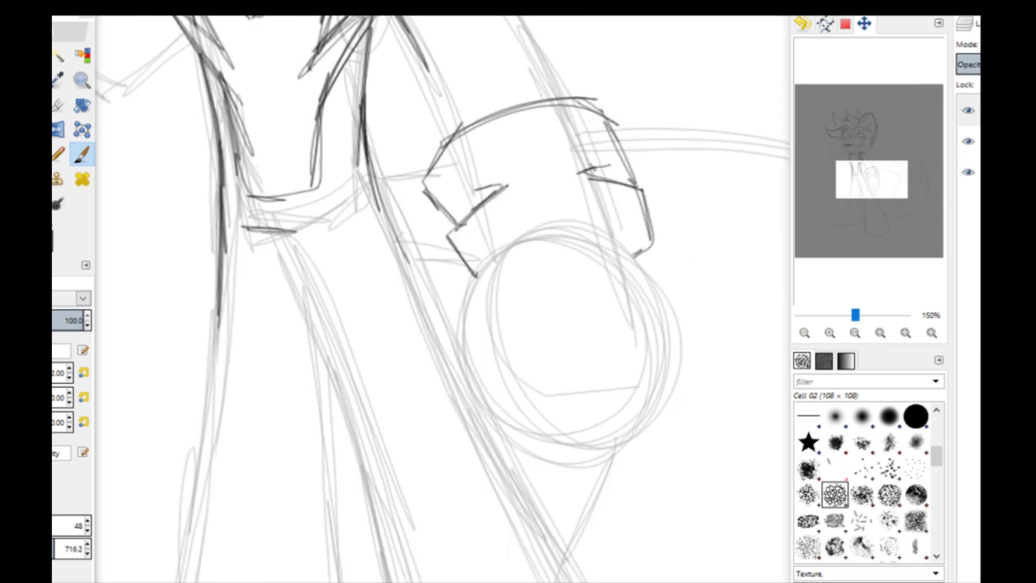
pyautogui.moveTo(413, 581)
pyautogui.click(521, 573)
pyautogui.moveTo(877, 171)
pyautogui.mouseDown()
pyautogui.moveTo(852, 192)
pyautogui.moveTo(861, 198)
pyautogui.moveTo(842, 201)
pyautogui.moveTo(843, 162)
pyautogui.moveTo(864, 154)
pyautogui.moveTo(874, 186)
pyautogui.mouseUp()
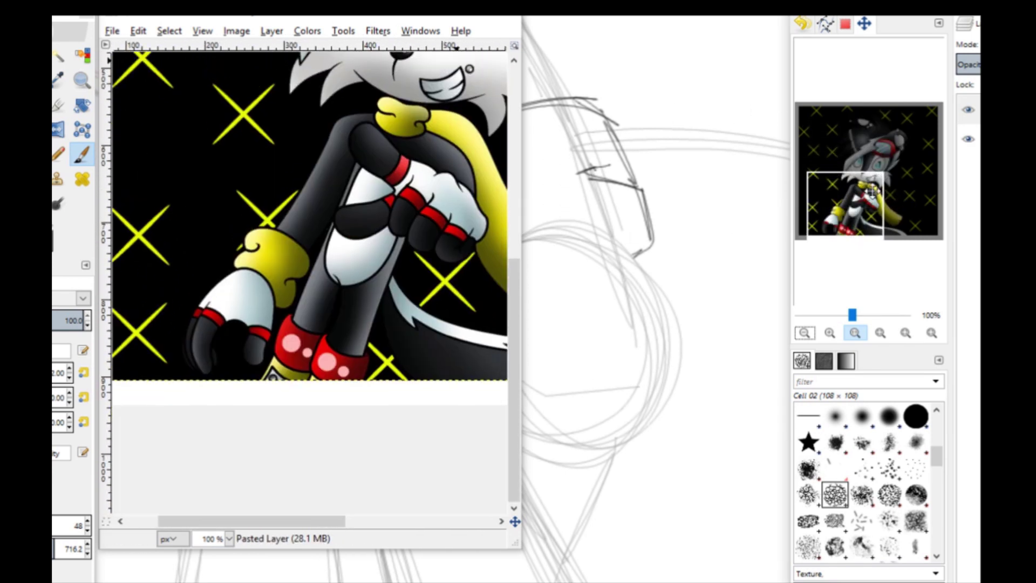
pyautogui.click(581, 142)
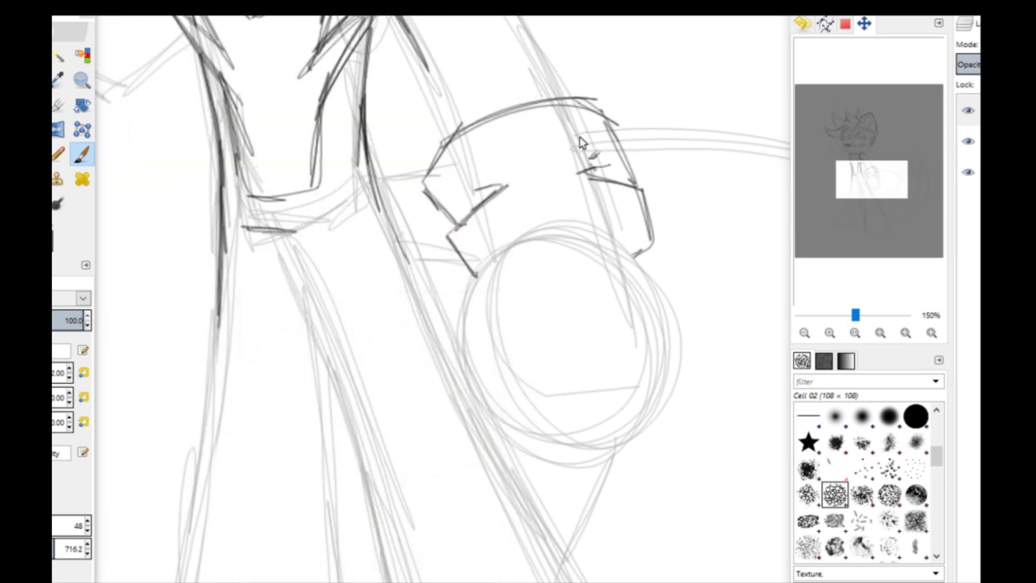
# - Sketch an open, smirking mouth on the muzzle with a long upper lip, a pointed lower jaw and inner lines
pyautogui.moveTo(838, 188); pyautogui.dragTo(853, 168)
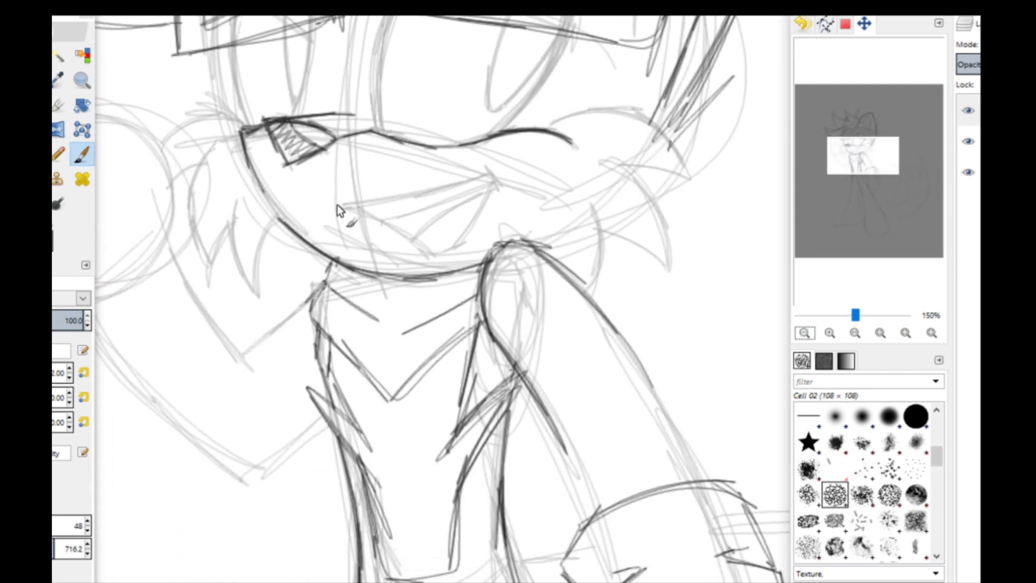
pyautogui.moveTo(326, 209)
pyautogui.mouseDown()
pyautogui.moveTo(495, 189)
pyautogui.moveTo(453, 251)
pyautogui.mouseUp()
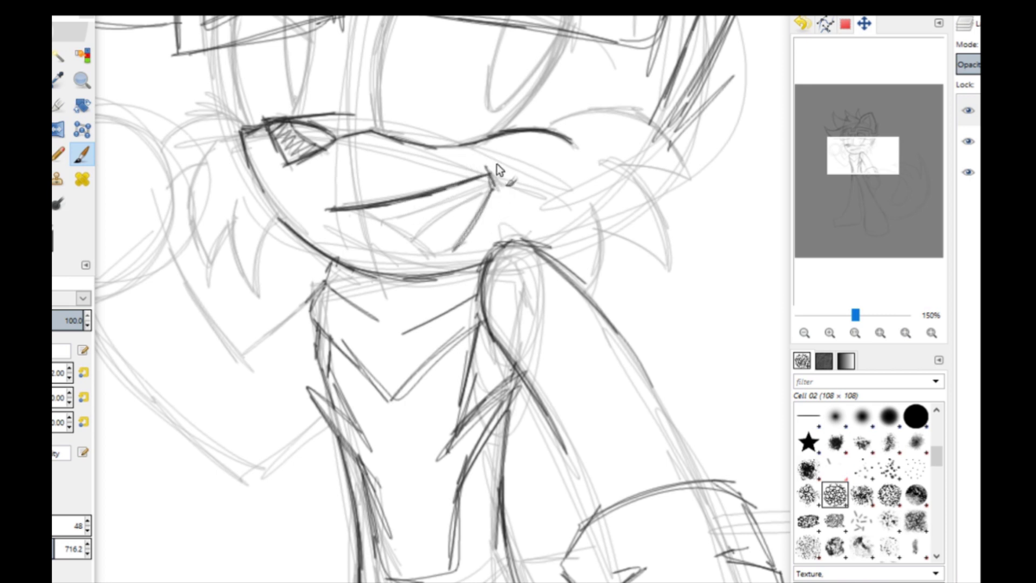
pyautogui.moveTo(495, 176); pyautogui.dragTo(454, 250)
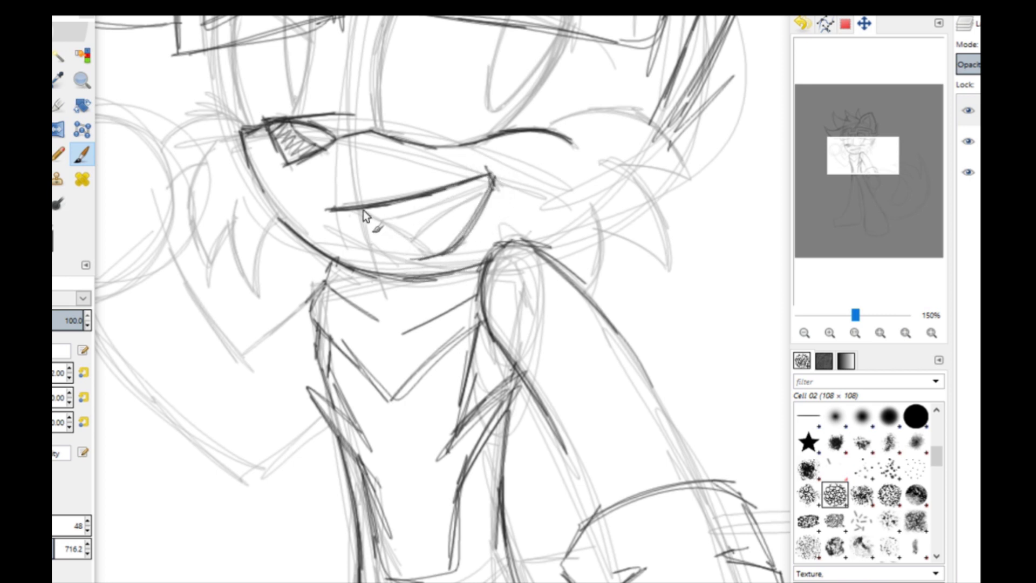
pyautogui.moveTo(366, 216); pyautogui.dragTo(415, 258)
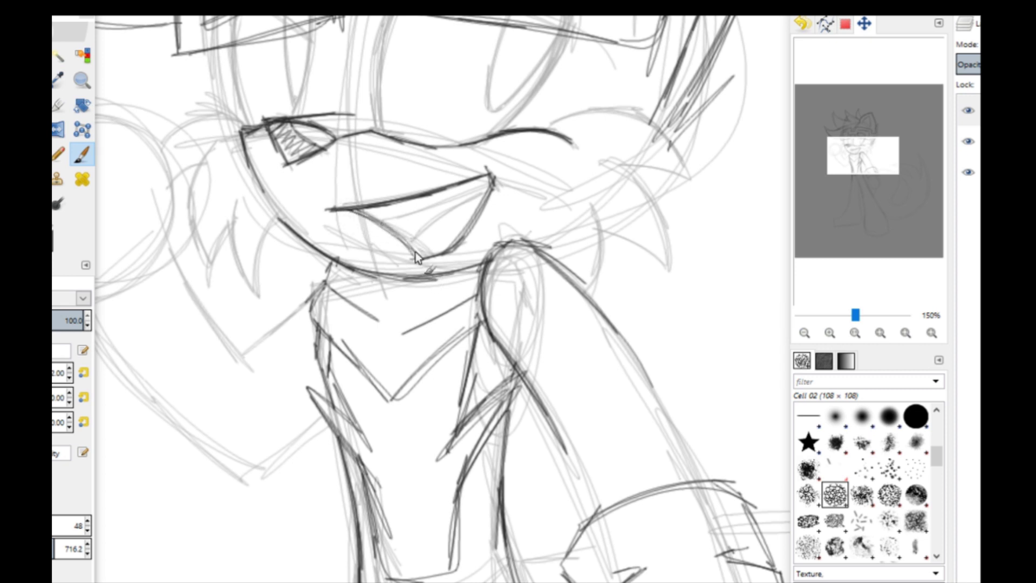
pyautogui.moveTo(374, 222); pyautogui.dragTo(467, 191)
pyautogui.moveTo(372, 222)
pyautogui.mouseDown()
pyautogui.moveTo(472, 191)
pyautogui.moveTo(429, 205)
pyautogui.mouseUp()
pyautogui.moveTo(410, 250)
pyautogui.mouseDown()
pyautogui.moveTo(504, 180)
pyautogui.moveTo(419, 238)
pyautogui.moveTo(493, 182)
pyautogui.mouseUp()
# - Sketch pointed fur tufts along the near cheek and a spiky tuft on the side of the face above them
pyautogui.moveTo(545, 135)
pyautogui.mouseDown()
pyautogui.moveTo(559, 114)
pyautogui.moveTo(675, 133)
pyautogui.moveTo(598, 168)
pyautogui.moveTo(657, 222)
pyautogui.mouseUp()
pyautogui.moveTo(592, 155)
pyautogui.mouseDown()
pyautogui.moveTo(662, 273)
pyautogui.moveTo(664, 225)
pyautogui.mouseUp()
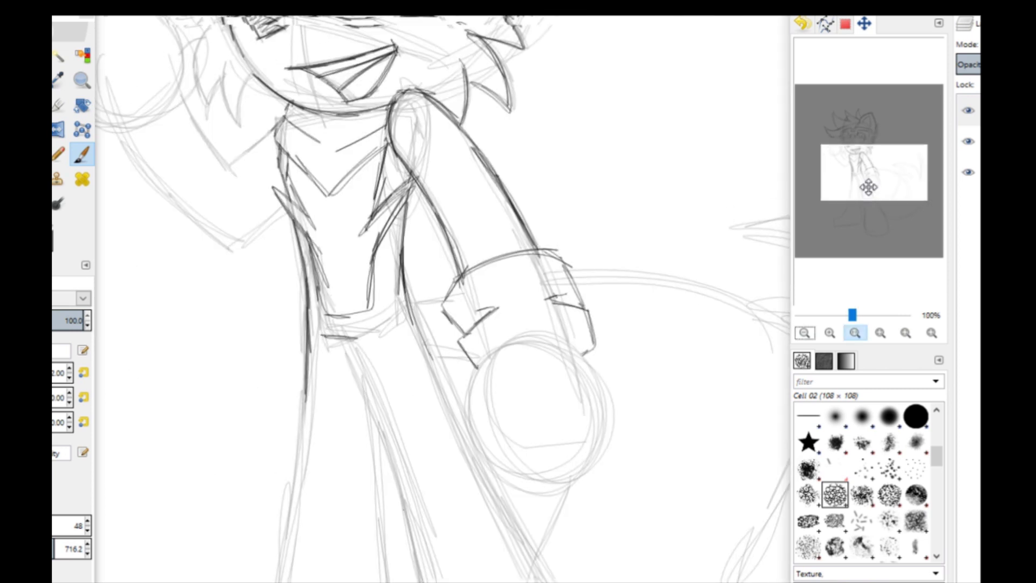
pyautogui.moveTo(868, 188); pyautogui.dragTo(861, 156)
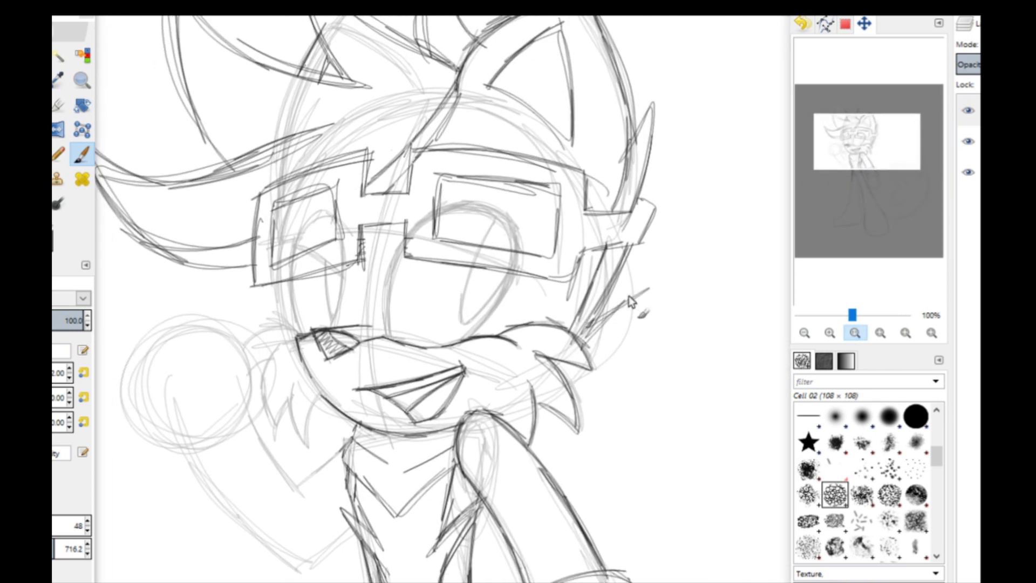
pyautogui.moveTo(592, 320); pyautogui.dragTo(641, 283)
pyautogui.moveTo(585, 321)
pyautogui.mouseDown()
pyautogui.moveTo(625, 292)
pyautogui.moveTo(615, 314)
pyautogui.moveTo(598, 301)
pyautogui.mouseUp()
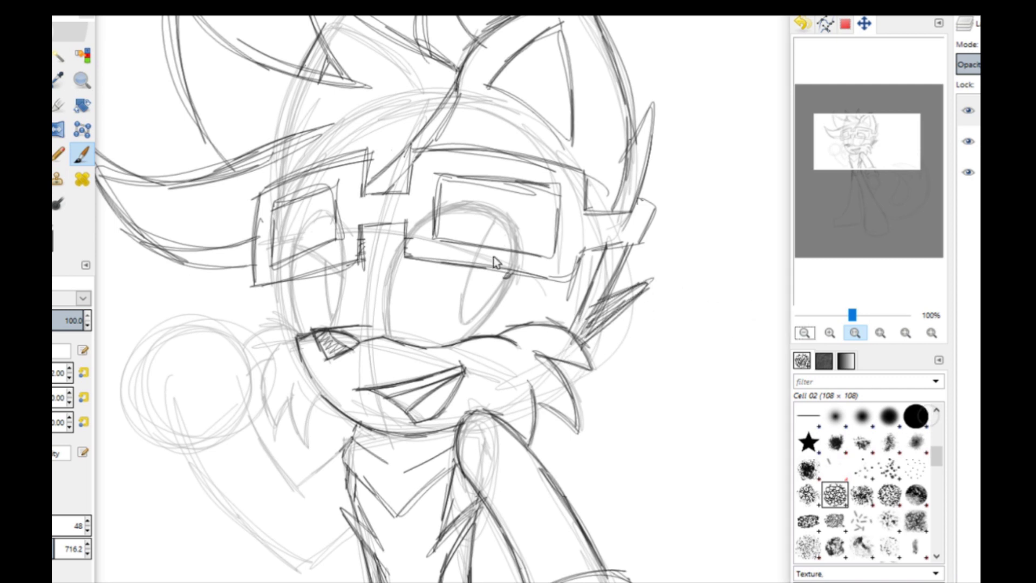
# - Erase sketch lines across the near lens area of the glasses
pyautogui.hotkey('shift', 'e')
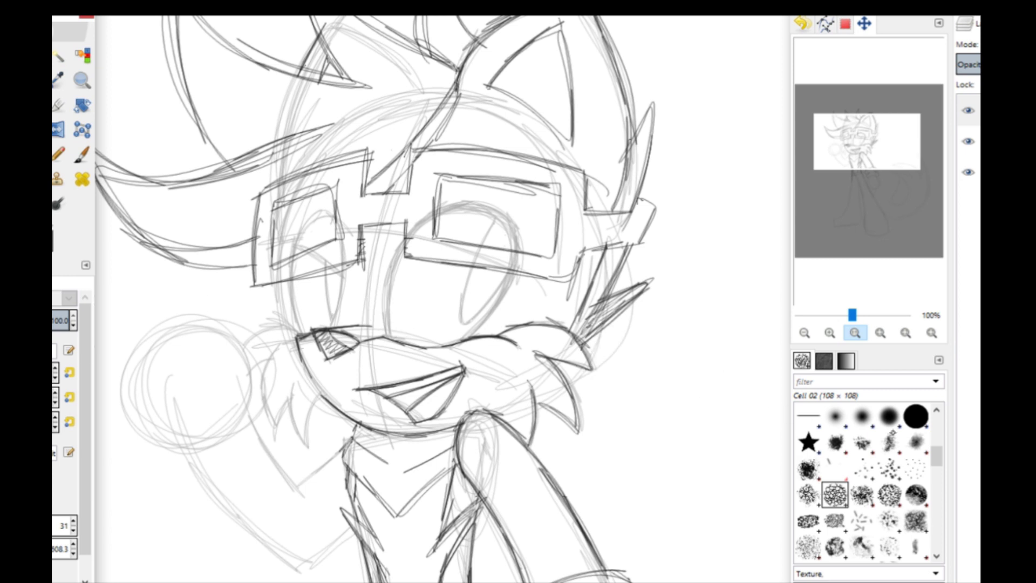
pyautogui.hotkey('shift', 'e')
pyautogui.moveTo(444, 127); pyautogui.dragTo(533, 289)
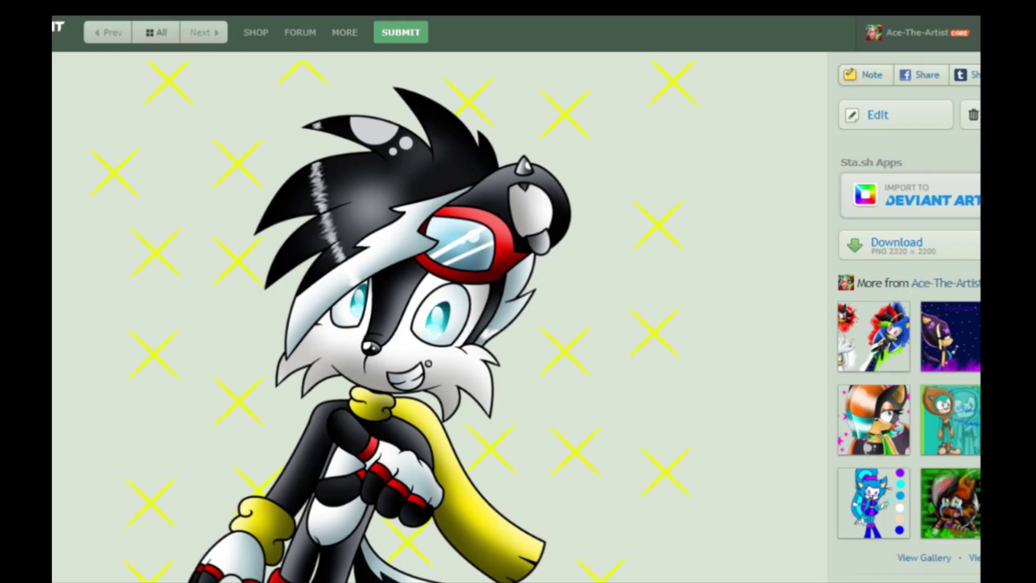
# - Switch to the DeviantArt page and examine the full-size skunk artwork from the head down to the feet
pyautogui.scroll(-3, 516, 299)
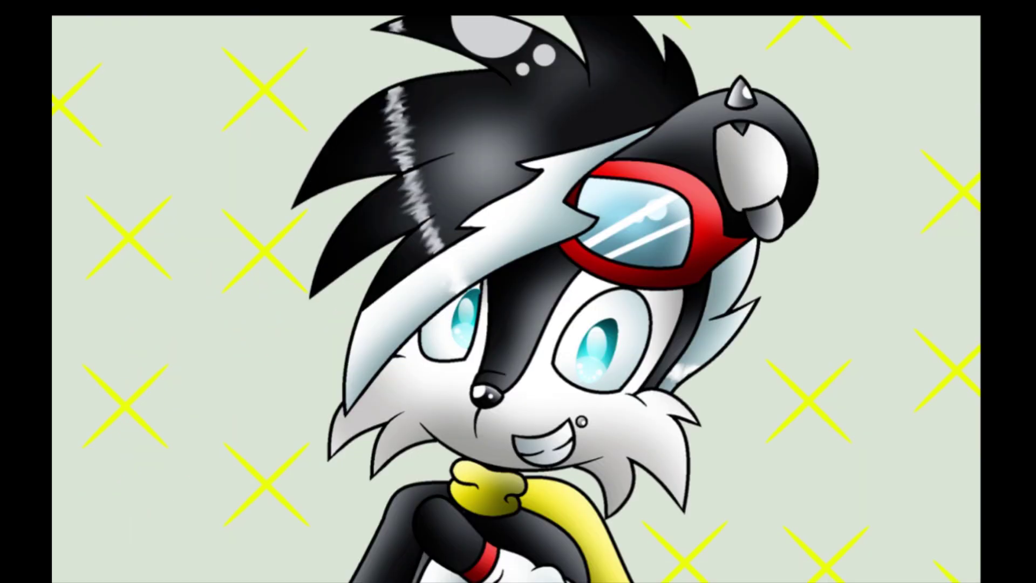
pyautogui.scroll(-15, 516, 298)
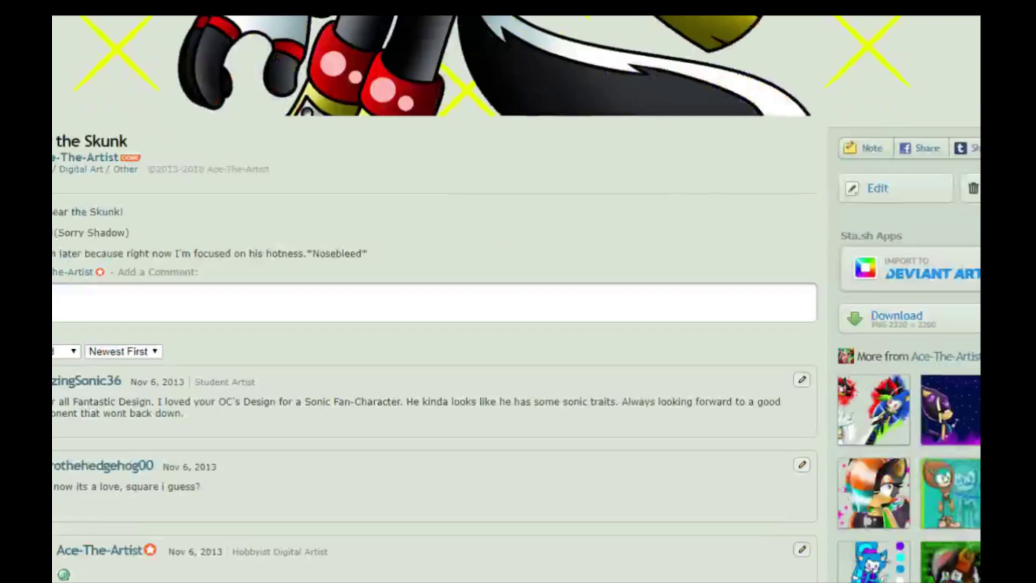
# - Check the boots in the reference artwork, return to the GIMP drawing and sketch the sole below the front boot
pyautogui.scroll(7, 516, 299)
pyautogui.scroll(-1, 516, 298)
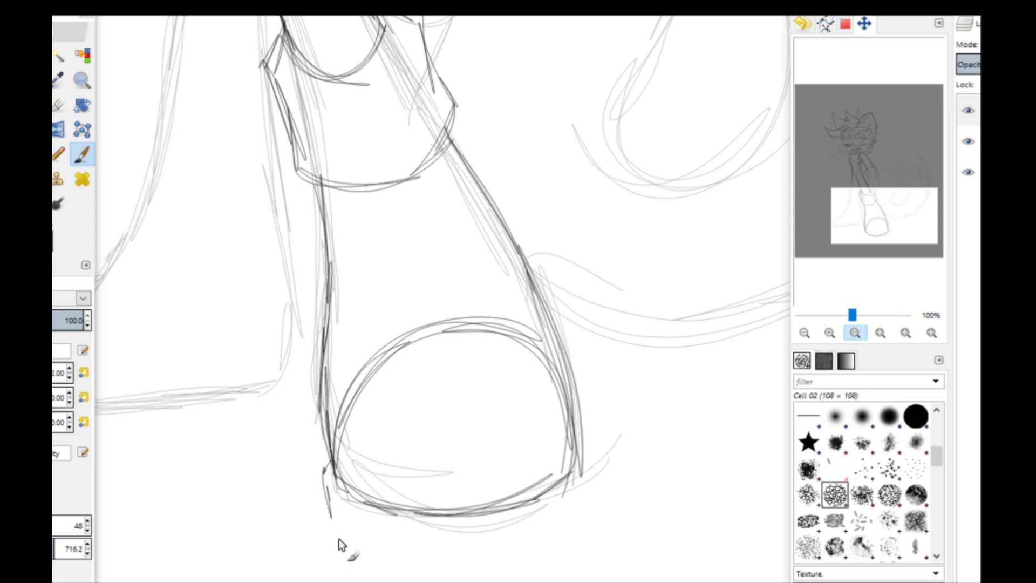
pyautogui.moveTo(329, 464); pyautogui.dragTo(333, 533)
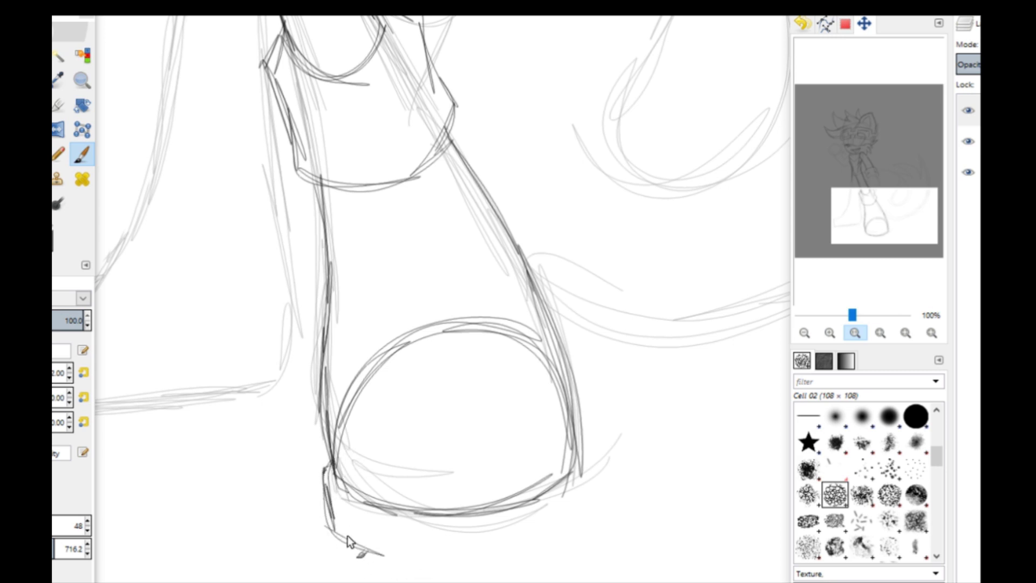
pyautogui.moveTo(348, 536); pyautogui.dragTo(468, 548)
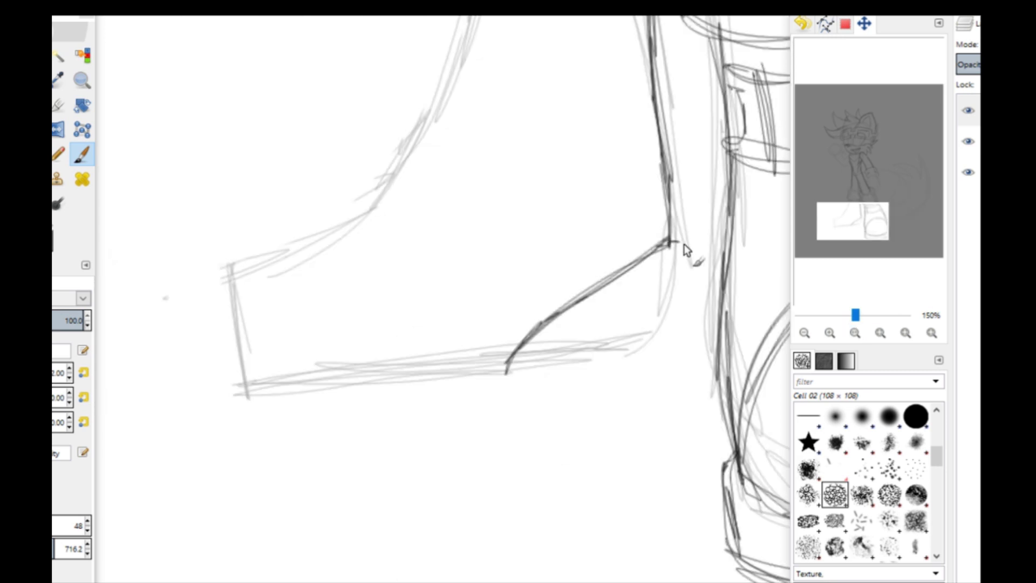
# - Sketch the straight heel edge of the far boot and the curved front line running down to its toe
pyautogui.moveTo(680, 247); pyautogui.dragTo(670, 372)
pyautogui.moveTo(675, 271); pyautogui.dragTo(668, 379)
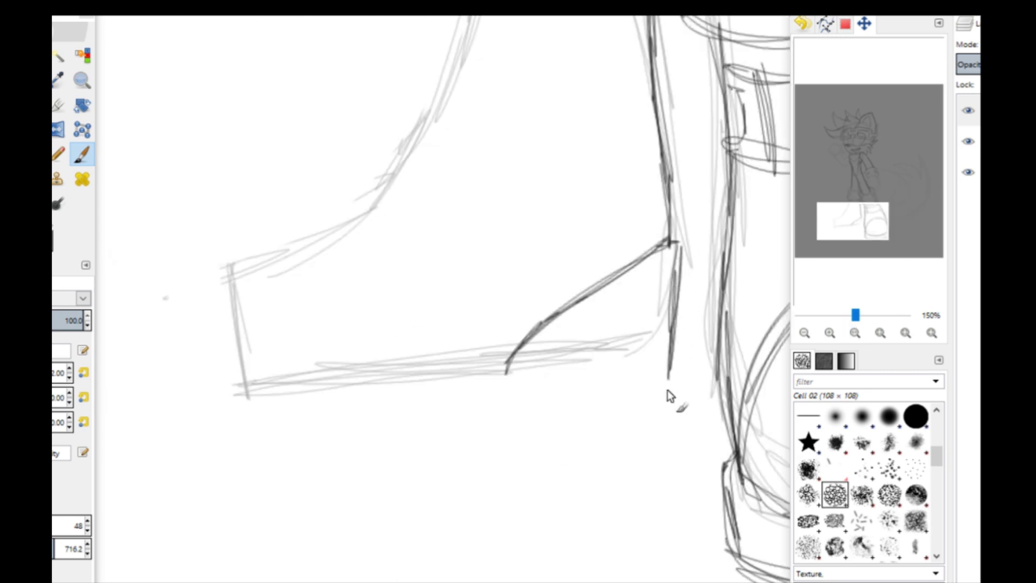
pyautogui.moveTo(824, 178); pyautogui.dragTo(815, 163)
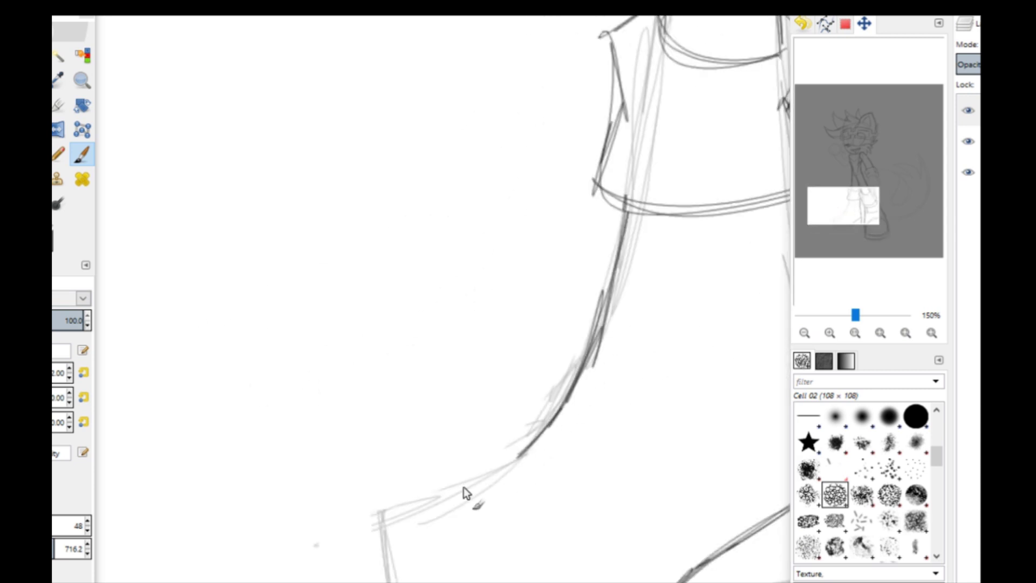
pyautogui.moveTo(529, 452)
pyautogui.mouseDown()
pyautogui.moveTo(407, 513)
pyautogui.moveTo(379, 509)
pyautogui.moveTo(502, 470)
pyautogui.mouseUp()
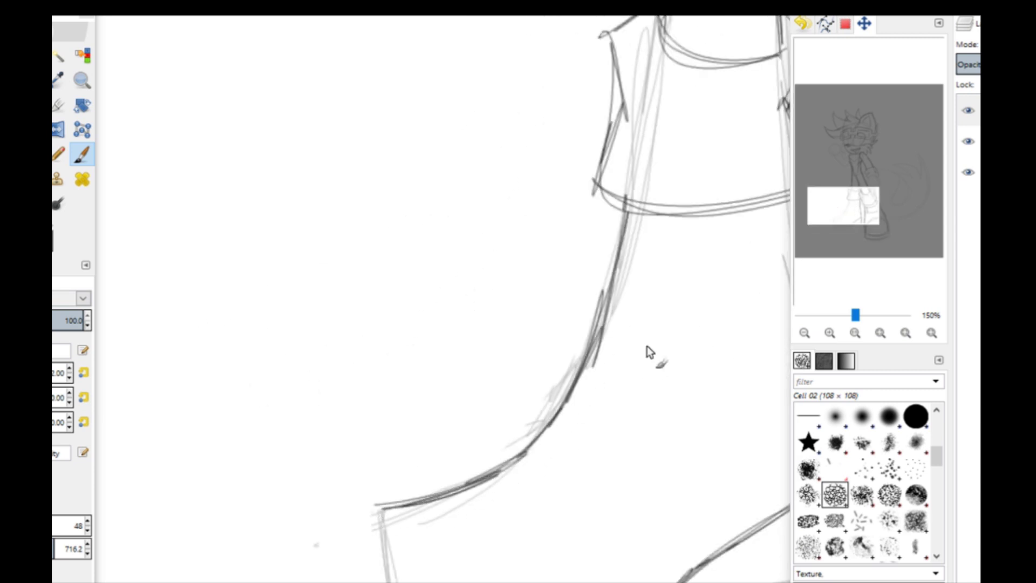
# - Sketch the curved upper edge of the far cheek beside the nose, towards the raised hand
pyautogui.moveTo(846, 215); pyautogui.dragTo(855, 229)
pyautogui.moveTo(256, 281)
pyautogui.mouseDown()
pyautogui.moveTo(273, 417)
pyautogui.moveTo(357, 402)
pyautogui.moveTo(254, 421)
pyautogui.moveTo(457, 388)
pyautogui.moveTo(322, 410)
pyautogui.moveTo(478, 396)
pyautogui.mouseUp()
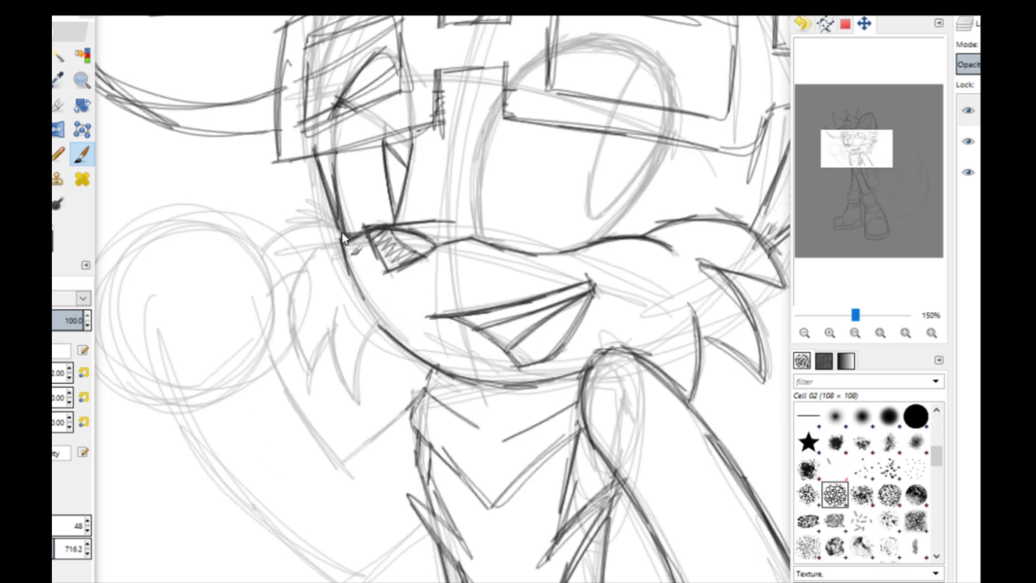
pyautogui.moveTo(261, 250); pyautogui.dragTo(336, 222)
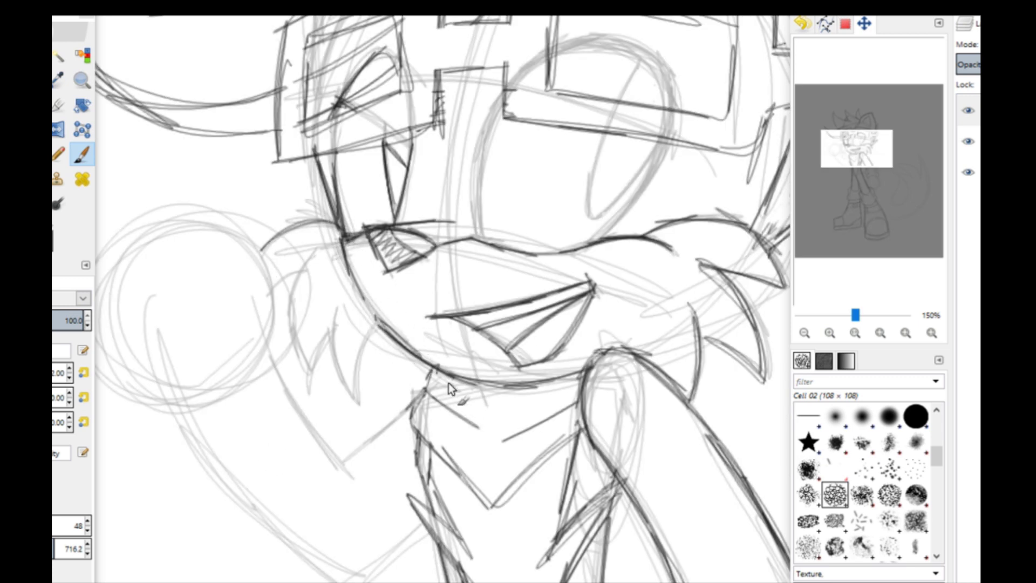
# - Go over the near eye with dark strokes along its inner edge, arched upper lid and outer lower edge
pyautogui.moveTo(844, 140)
pyautogui.mouseDown()
pyautogui.moveTo(841, 169)
pyautogui.moveTo(842, 155)
pyautogui.mouseUp()
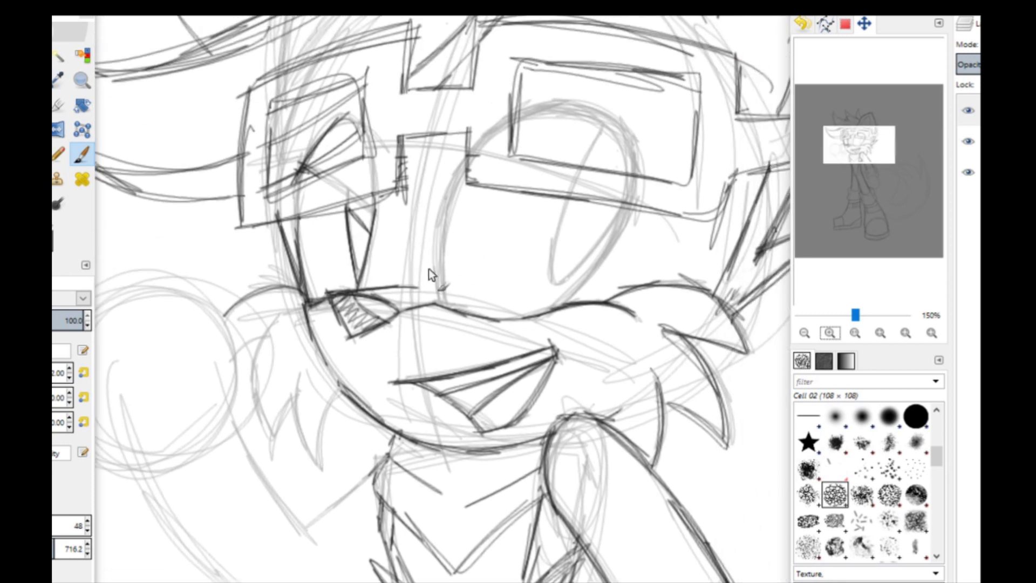
pyautogui.moveTo(440, 217); pyautogui.dragTo(445, 303)
pyautogui.moveTo(440, 243)
pyautogui.mouseDown()
pyautogui.moveTo(447, 308)
pyautogui.moveTo(458, 173)
pyautogui.moveTo(437, 283)
pyautogui.mouseUp()
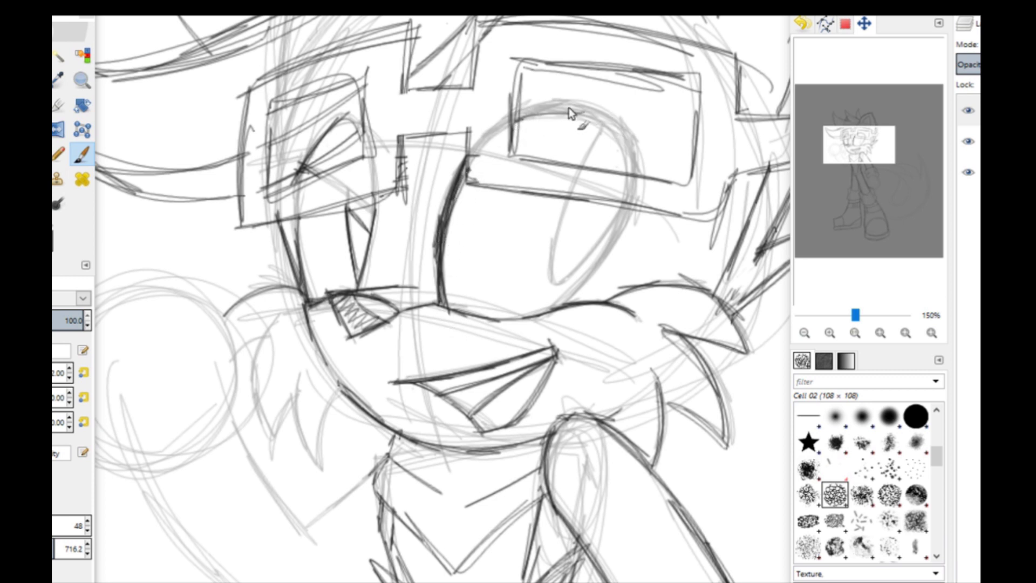
pyautogui.moveTo(516, 116); pyautogui.dragTo(610, 114)
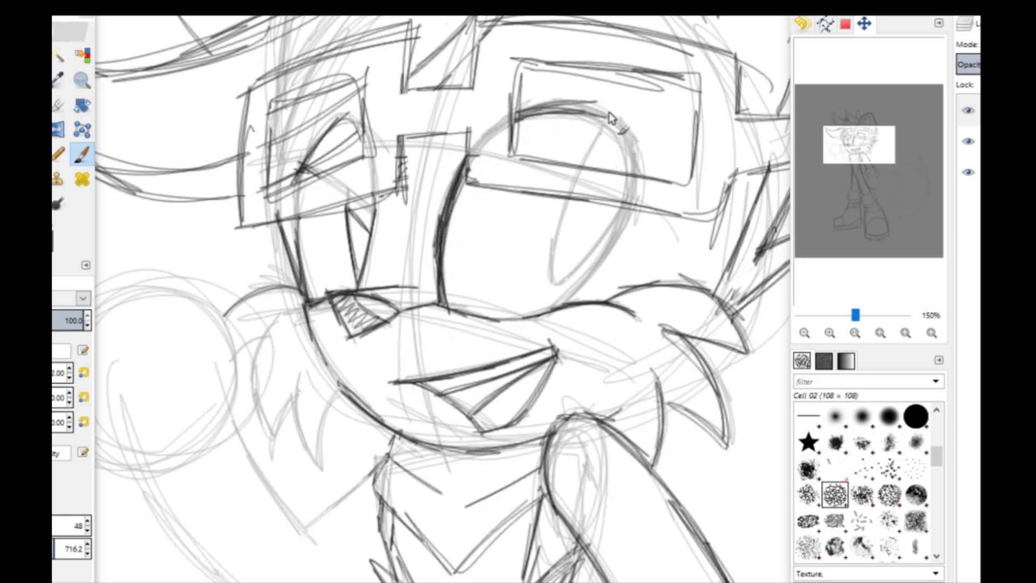
pyautogui.moveTo(513, 116)
pyautogui.mouseDown()
pyautogui.moveTo(631, 156)
pyautogui.moveTo(537, 110)
pyautogui.moveTo(598, 111)
pyautogui.moveTo(636, 158)
pyautogui.mouseUp()
pyautogui.moveTo(567, 103); pyautogui.dragTo(637, 157)
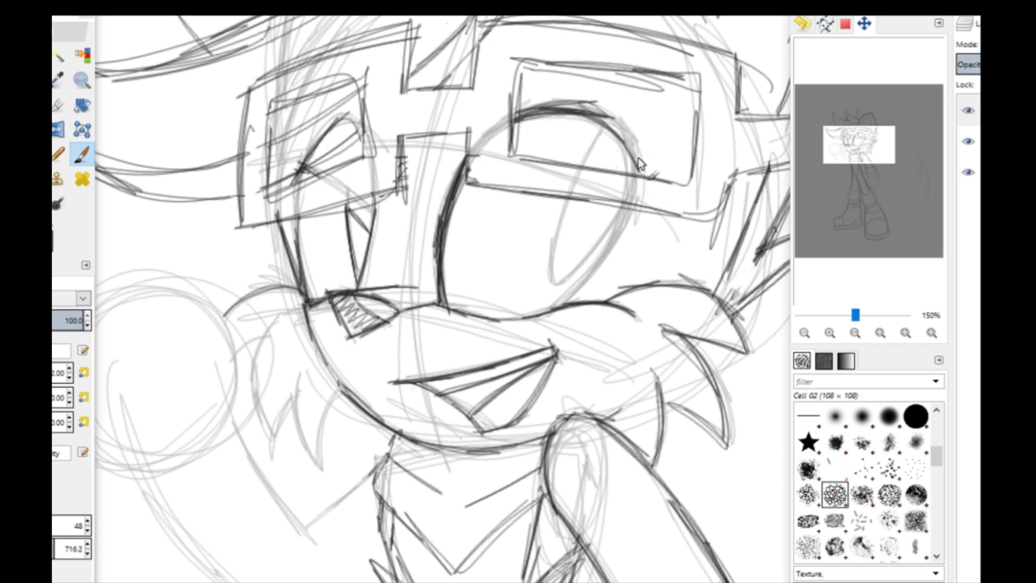
pyautogui.moveTo(557, 105)
pyautogui.mouseDown()
pyautogui.moveTo(637, 161)
pyautogui.moveTo(632, 146)
pyautogui.moveTo(576, 99)
pyautogui.moveTo(632, 183)
pyautogui.mouseUp()
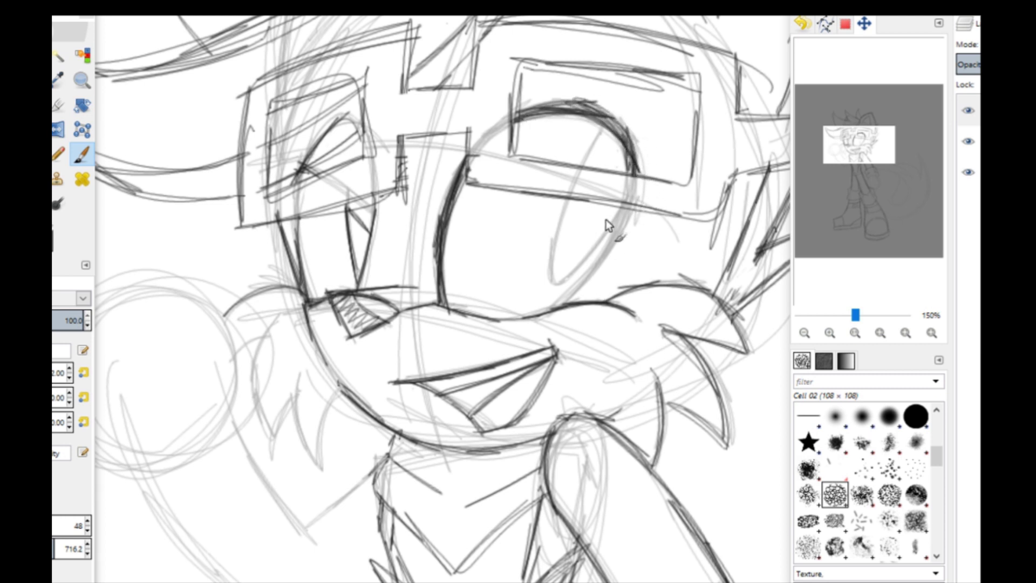
pyautogui.moveTo(631, 201); pyautogui.dragTo(575, 286)
pyautogui.moveTo(623, 215); pyautogui.dragTo(582, 276)
pyautogui.moveTo(636, 218); pyautogui.dragTo(573, 293)
pyautogui.moveTo(614, 237)
pyautogui.mouseDown()
pyautogui.moveTo(564, 303)
pyautogui.moveTo(582, 292)
pyautogui.mouseUp()
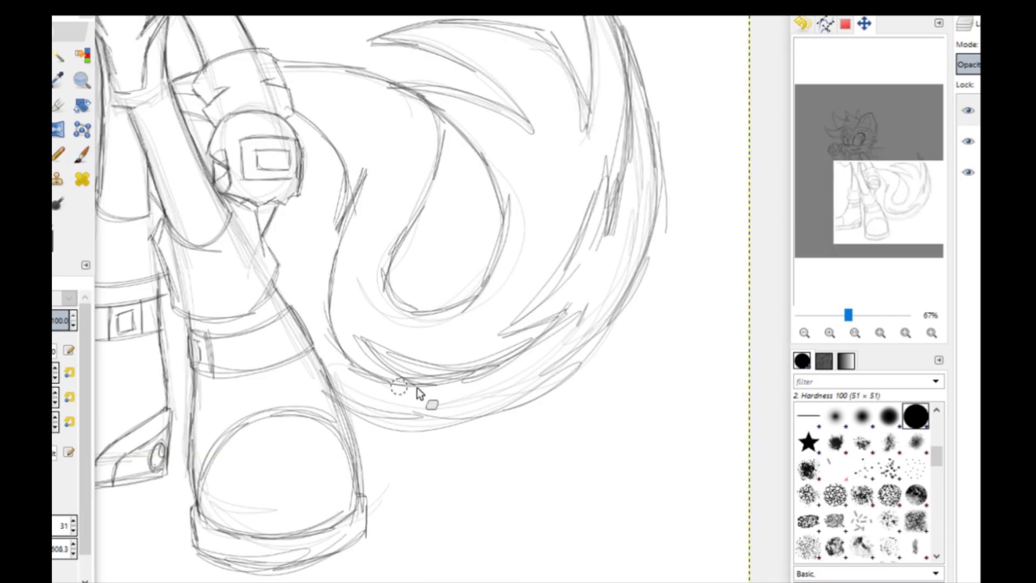
# - Undo the nested rectangles sketched on the back of the lowered glove
pyautogui.moveTo(850, 178)
pyautogui.mouseDown()
pyautogui.moveTo(839, 203)
pyautogui.moveTo(848, 207)
pyautogui.moveTo(871, 134)
pyautogui.moveTo(878, 190)
pyautogui.mouseUp()
pyautogui.press('p')
pyautogui.click(831, 333)
pyautogui.click(831, 333)
pyautogui.click(831, 333)
pyautogui.click(915, 415)
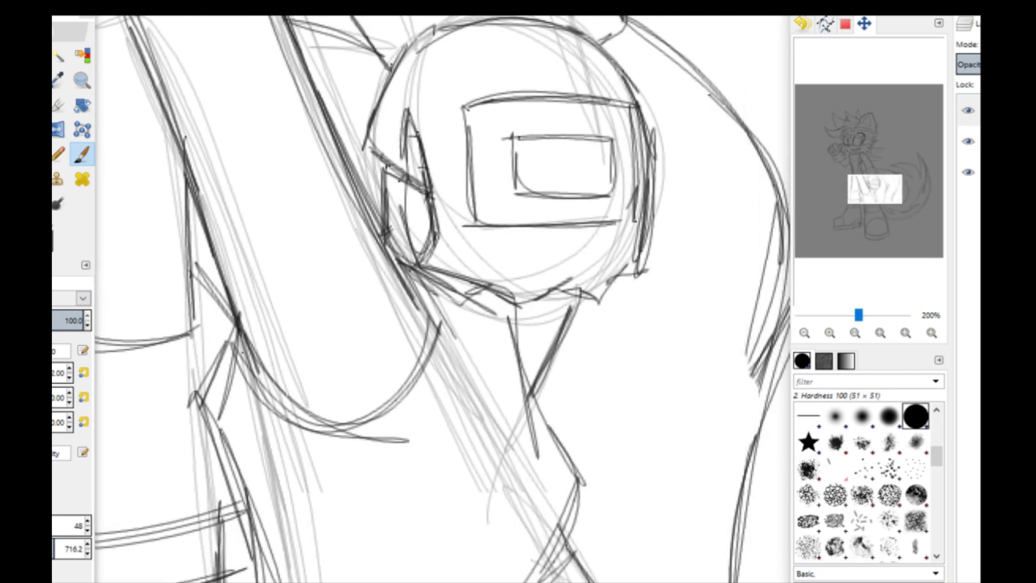
pyautogui.hotkey('ctrl', 'z')
pyautogui.hotkey('ctrl', 'z')
pyautogui.hotkey('ctrl', 'z')
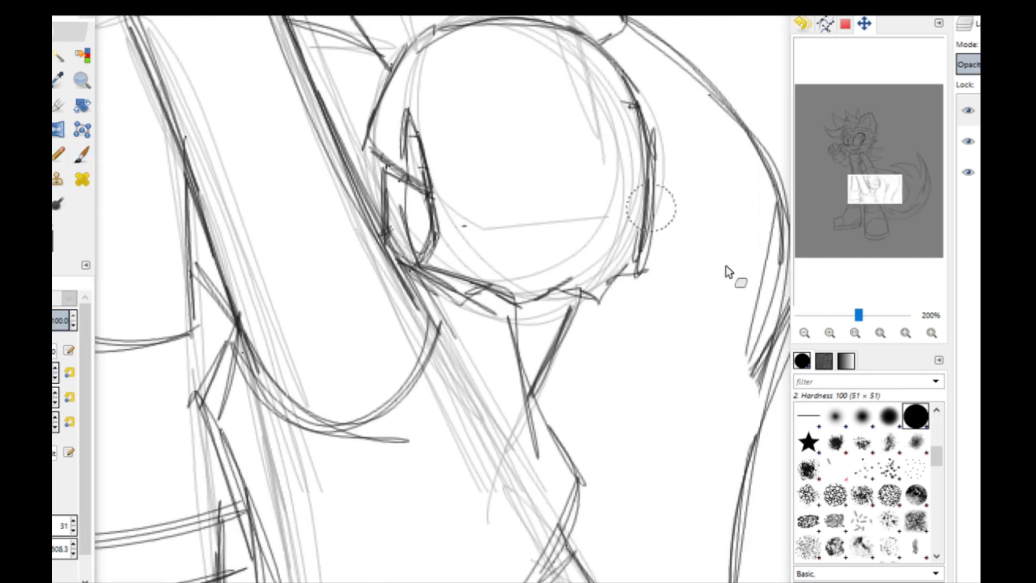
# - With the Cell 02 paintbrush, sketch two small round studs on the ear and two lines across its inner tip
pyautogui.click(804, 333)
pyautogui.click(804, 332)
pyautogui.moveTo(879, 195)
pyautogui.mouseDown()
pyautogui.moveTo(863, 143)
pyautogui.moveTo(879, 154)
pyautogui.mouseUp()
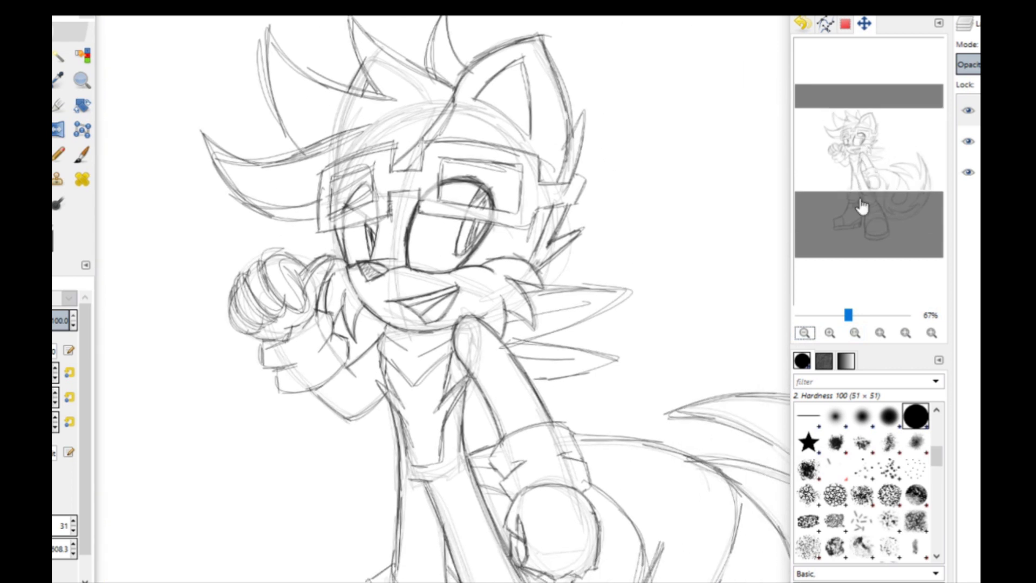
pyautogui.click(82, 155)
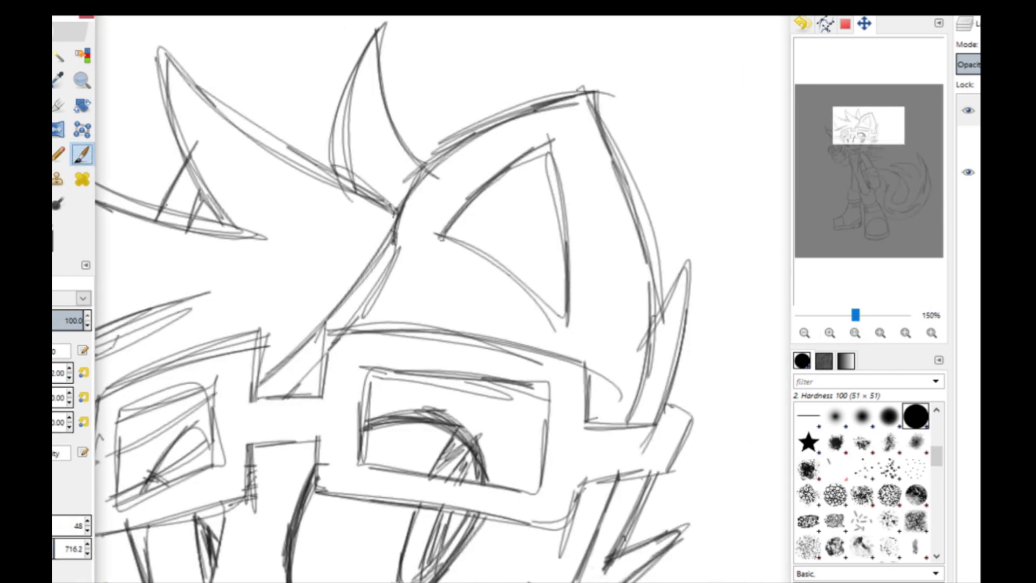
pyautogui.click(835, 494)
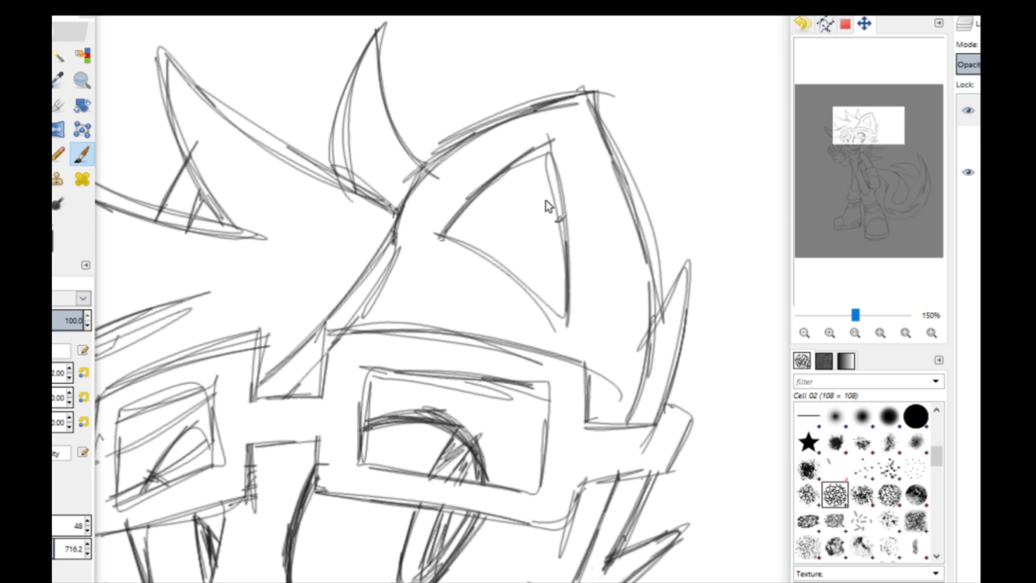
pyautogui.press('+')
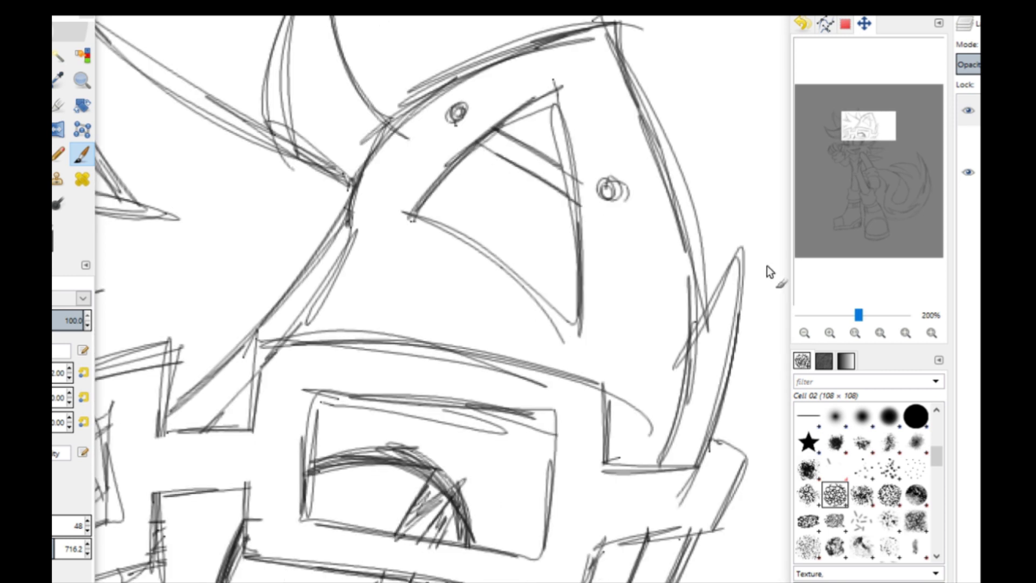
# - Create a new transparent 2000 × 2400 layer named Black
pyautogui.click(856, 333)
pyautogui.rightClick(971, 141)
pyautogui.click(963, 171)
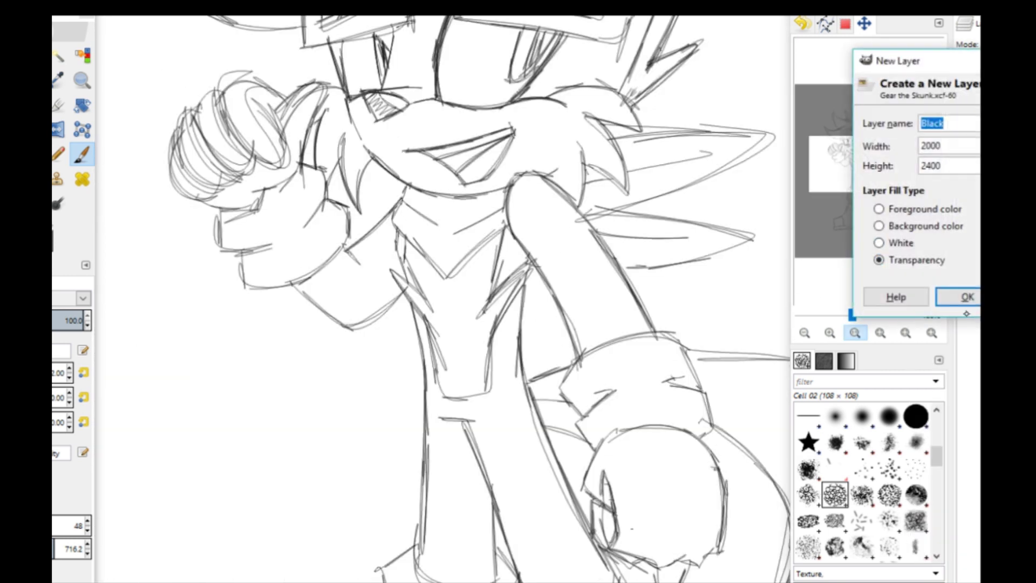
pyautogui.click(966, 296)
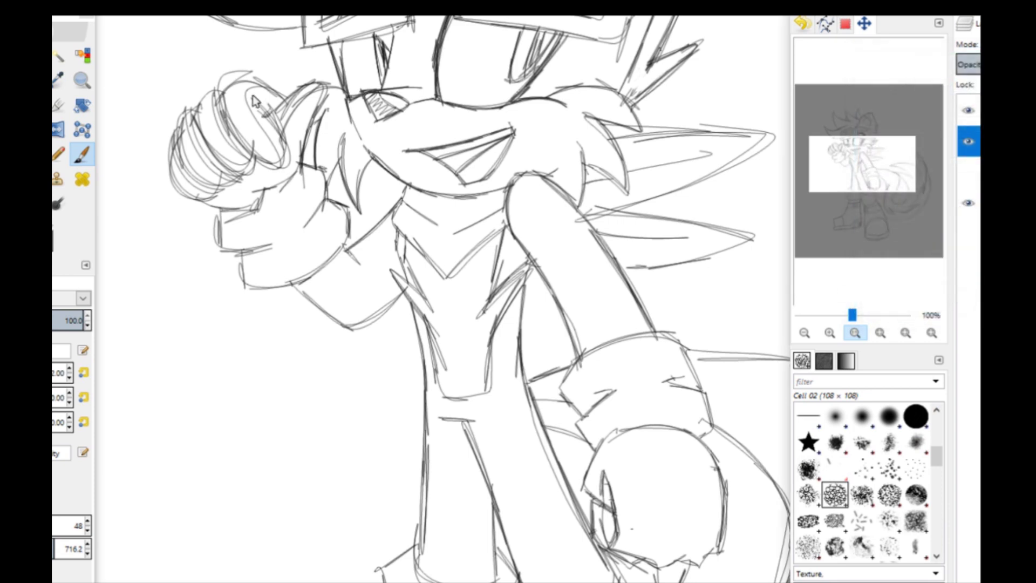
# - Sample the dark fur colour from the reference image and set up a larger Hardness 100 paintbrush
pyautogui.click(60, 80)
pyautogui.moveTo(411, 580)
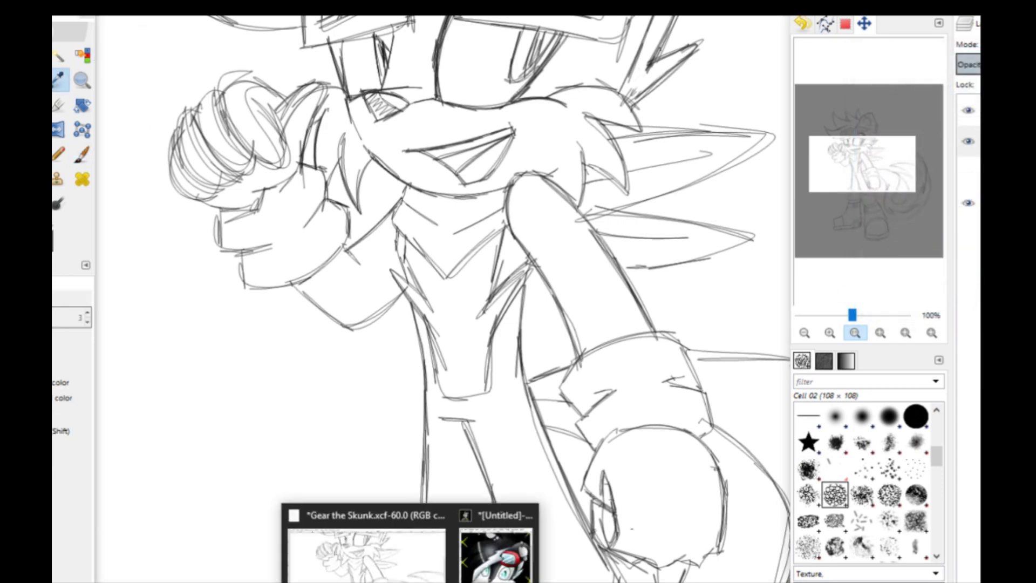
pyautogui.click(367, 540)
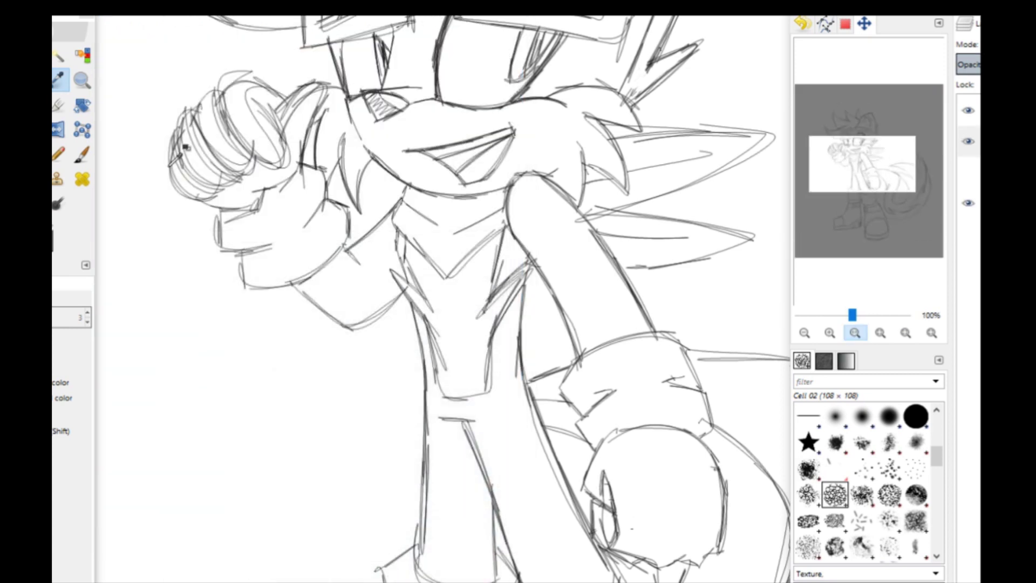
pyautogui.click(60, 54)
pyautogui.press('p')
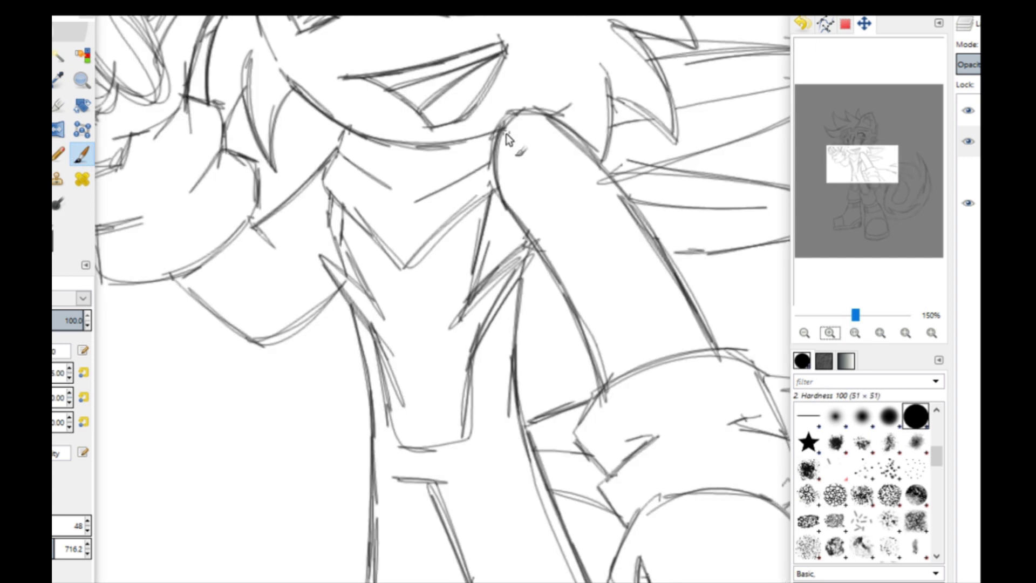
pyautogui.doubleClick(69, 369)
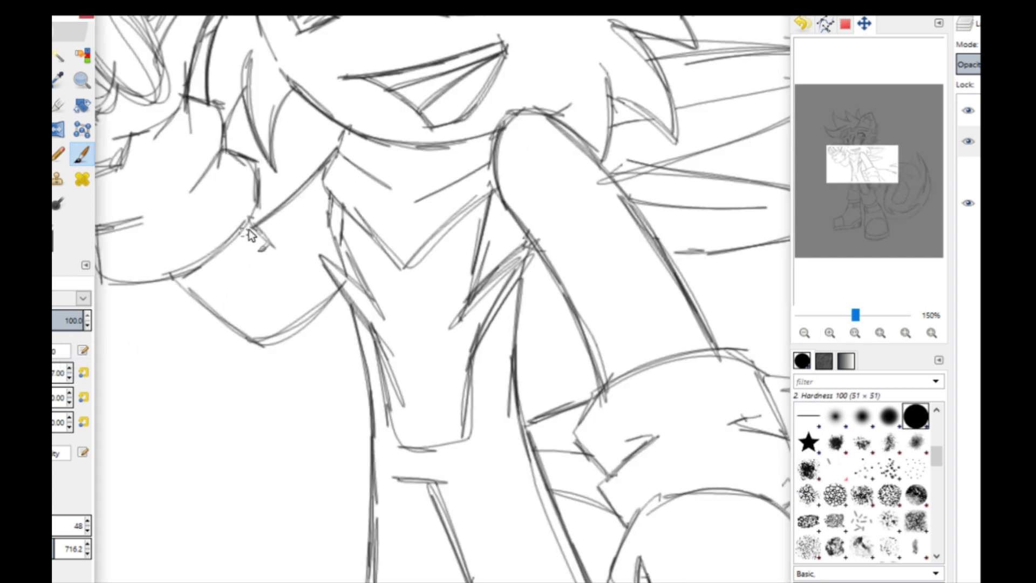
# - Paint a thick dark outline around the raised upper arm along the cuff, lower edge and chest side, erasing the spill
pyautogui.moveTo(249, 224)
pyautogui.mouseDown()
pyautogui.moveTo(184, 278)
pyautogui.moveTo(237, 246)
pyautogui.mouseUp()
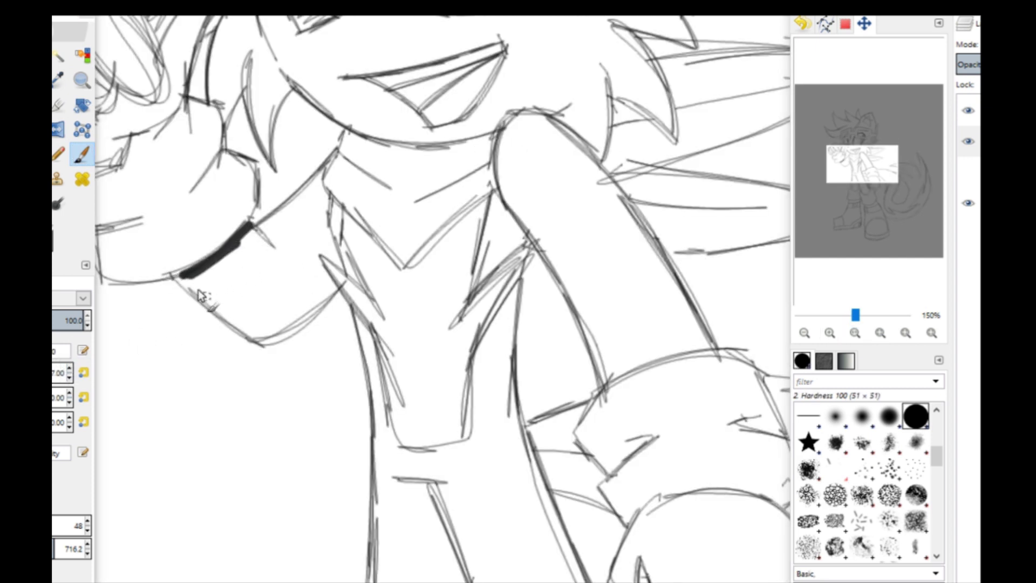
pyautogui.moveTo(178, 276)
pyautogui.mouseDown()
pyautogui.moveTo(258, 341)
pyautogui.moveTo(203, 302)
pyautogui.moveTo(259, 341)
pyautogui.moveTo(305, 320)
pyautogui.mouseUp()
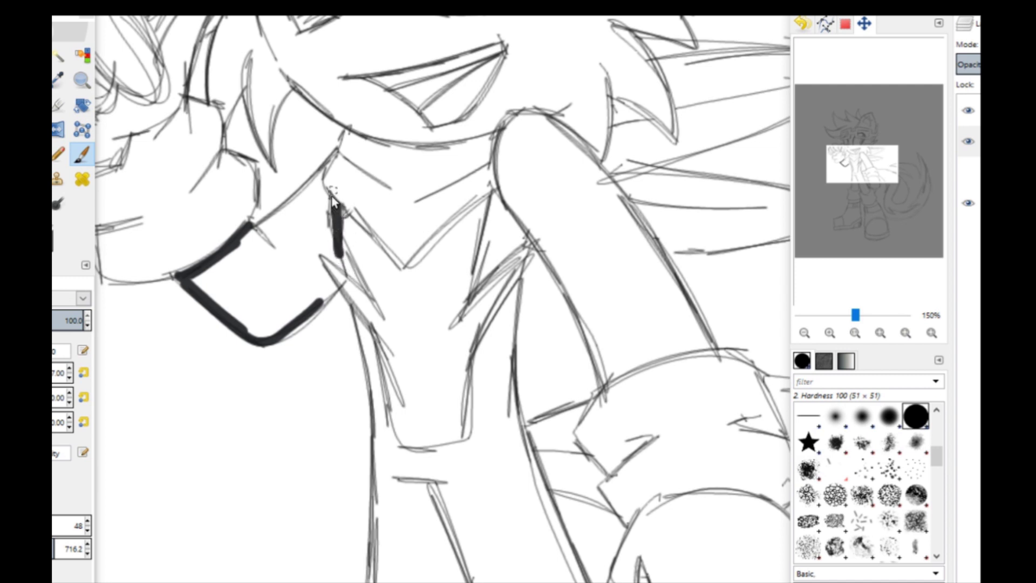
pyautogui.moveTo(331, 197); pyautogui.dragTo(353, 280)
pyautogui.moveTo(324, 207); pyautogui.dragTo(345, 273)
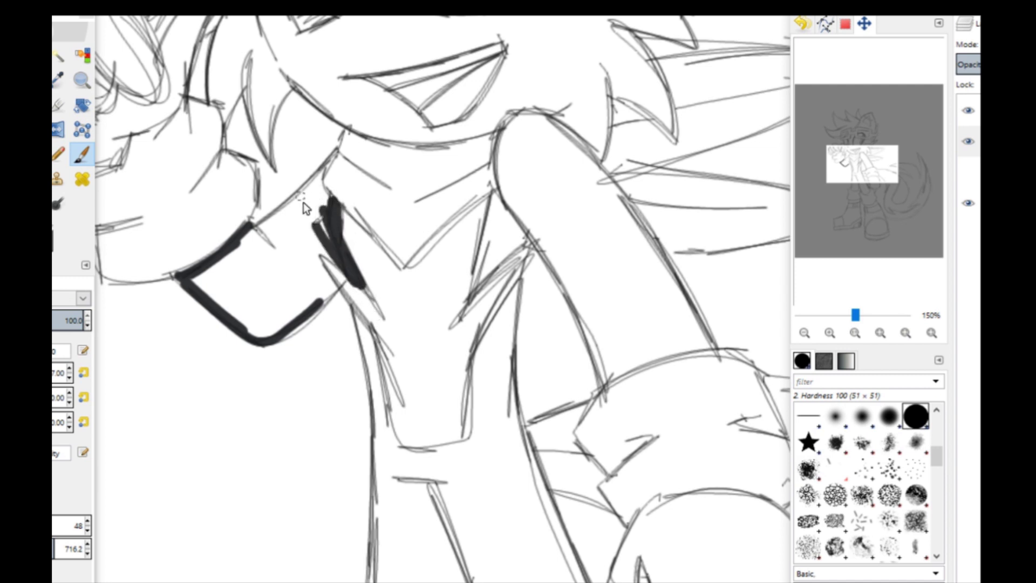
pyautogui.moveTo(322, 222); pyautogui.dragTo(323, 185)
pyautogui.moveTo(338, 149)
pyautogui.mouseDown()
pyautogui.moveTo(269, 238)
pyautogui.moveTo(317, 204)
pyautogui.moveTo(328, 151)
pyautogui.mouseUp()
pyautogui.hotkey('shift', 'e')
pyautogui.moveTo(330, 189); pyautogui.dragTo(338, 155)
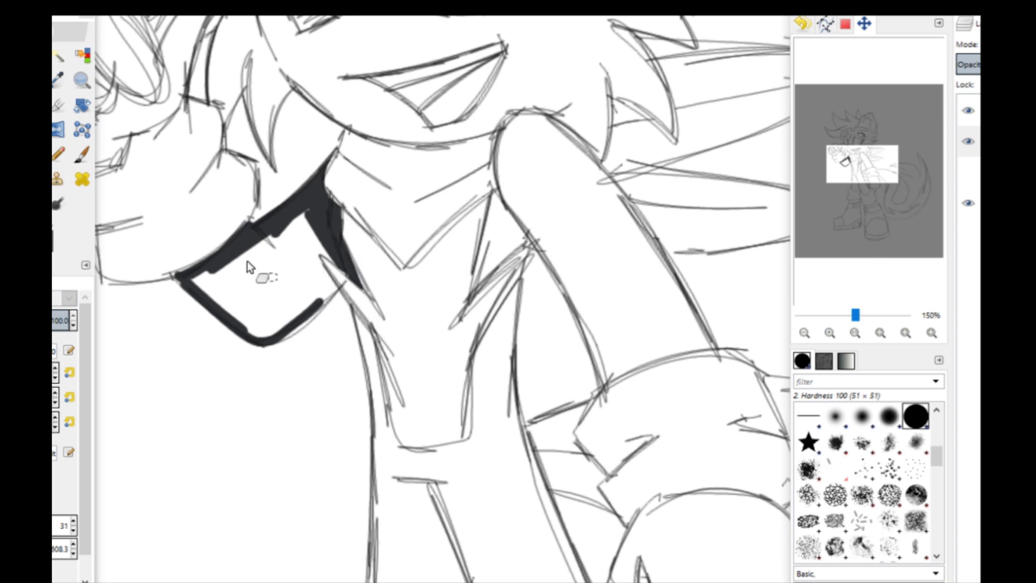
pyautogui.press('p')
pyautogui.moveTo(352, 310)
pyautogui.mouseDown()
pyautogui.moveTo(301, 240)
pyautogui.moveTo(337, 299)
pyautogui.moveTo(331, 256)
pyautogui.mouseUp()
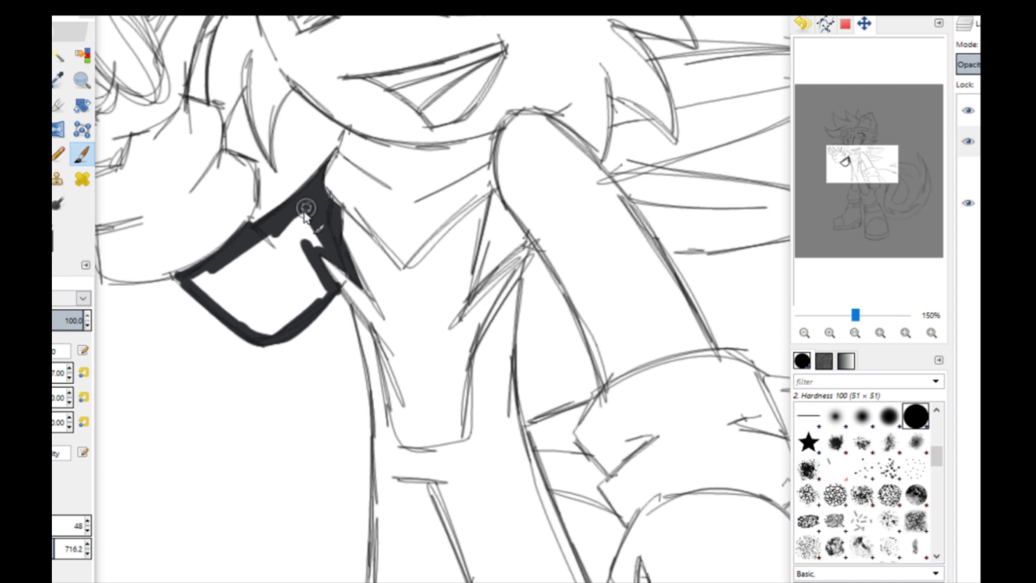
# - Clean up the painted edge near the shoulder tuft and fill the outlined upper arm with the dark colour
pyautogui.hotkey('shift', 'e')
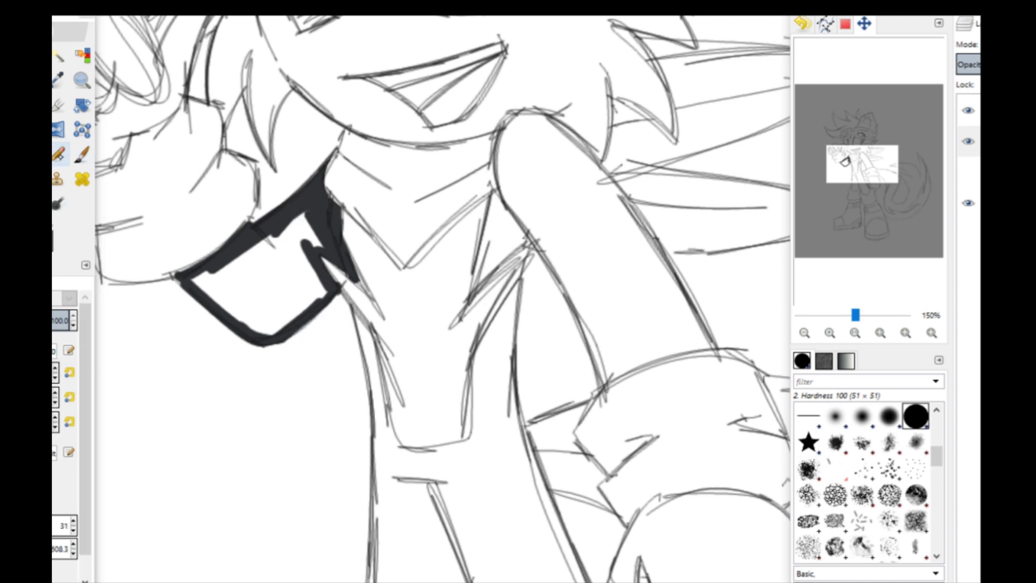
pyautogui.click(9, 154)
pyautogui.click(255, 299)
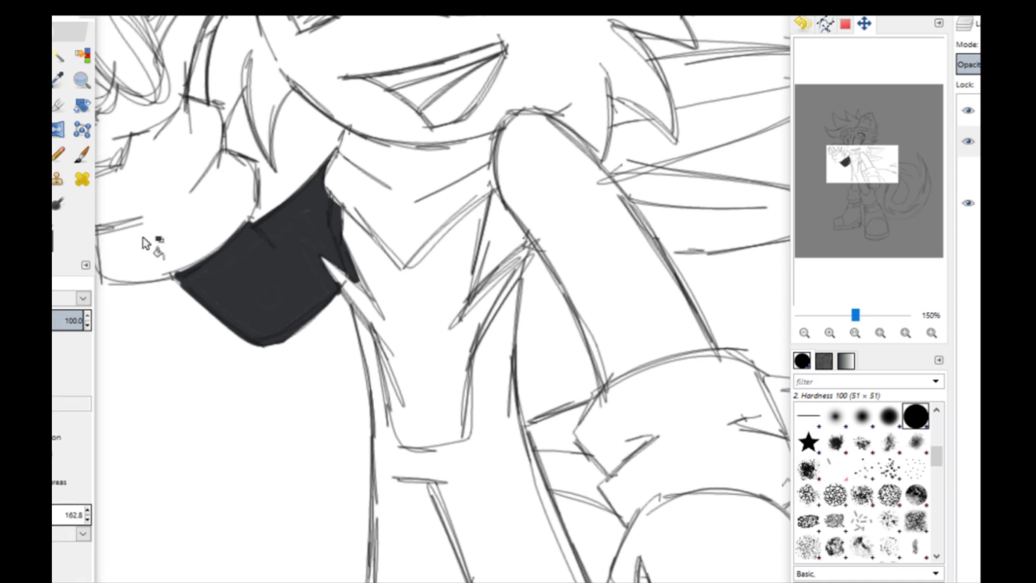
# - Paint dark outlines along both torso sides, beneath the belly fur and around the straight leg, and darken the patch beside the lowered arm
pyautogui.click(82, 154)
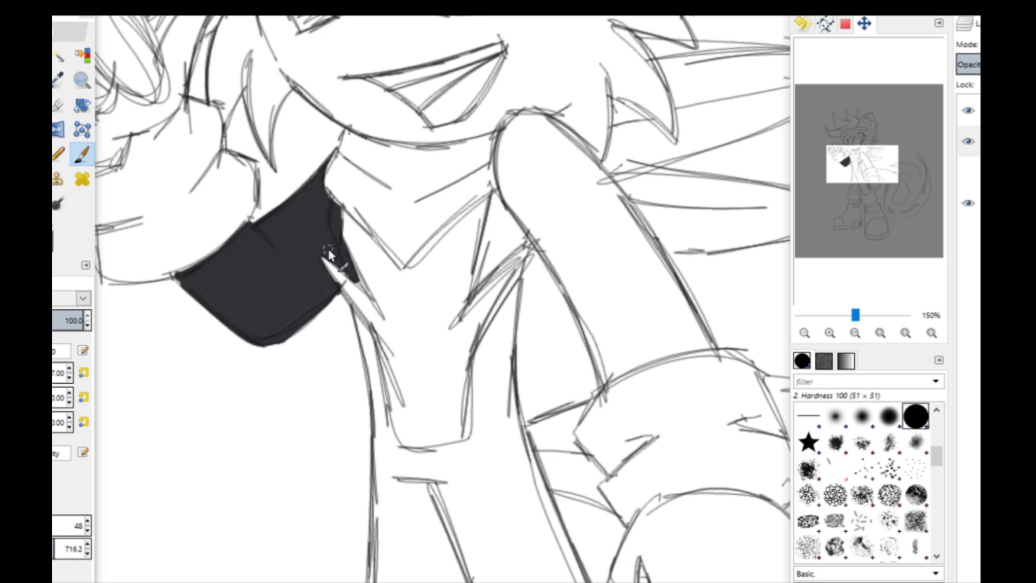
pyautogui.moveTo(330, 295); pyautogui.dragTo(263, 340)
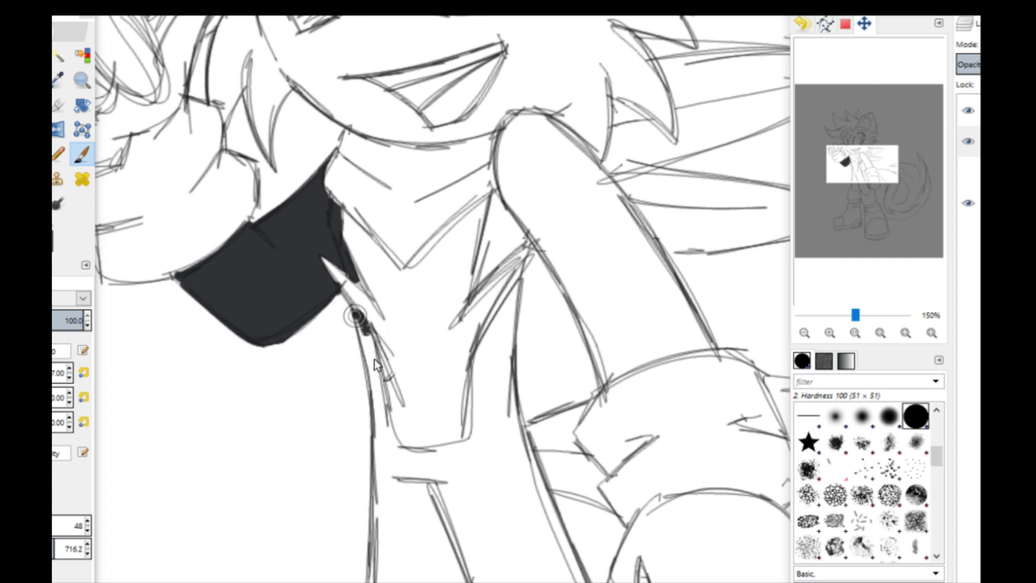
pyautogui.moveTo(350, 307); pyautogui.dragTo(379, 458)
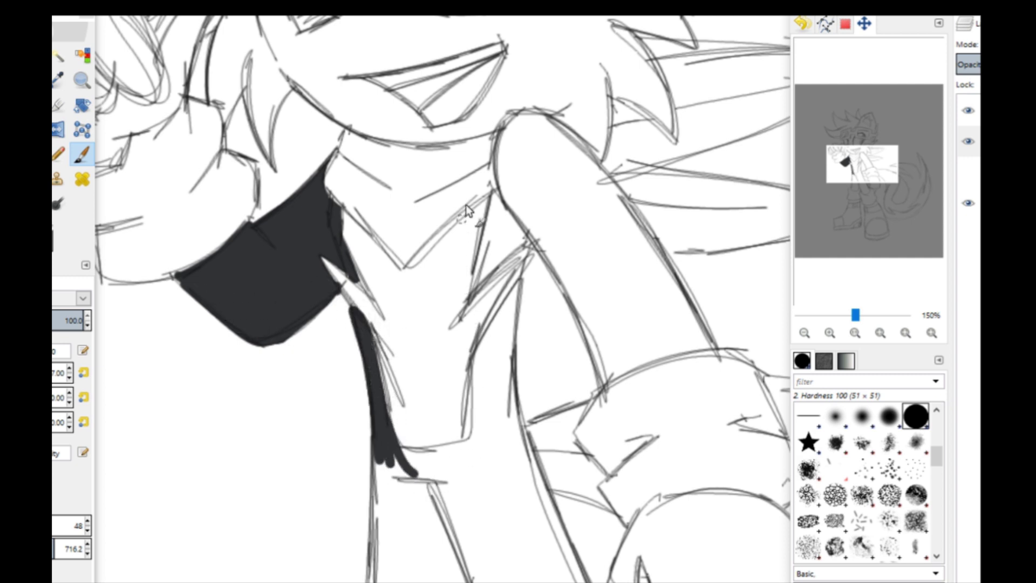
pyautogui.moveTo(494, 195)
pyautogui.mouseDown()
pyautogui.moveTo(477, 281)
pyautogui.moveTo(528, 239)
pyautogui.moveTo(478, 286)
pyautogui.moveTo(533, 245)
pyautogui.moveTo(495, 188)
pyautogui.moveTo(495, 265)
pyautogui.moveTo(507, 200)
pyautogui.moveTo(521, 237)
pyautogui.moveTo(509, 231)
pyautogui.moveTo(514, 217)
pyautogui.mouseUp()
pyautogui.scroll(-5, 510, 227)
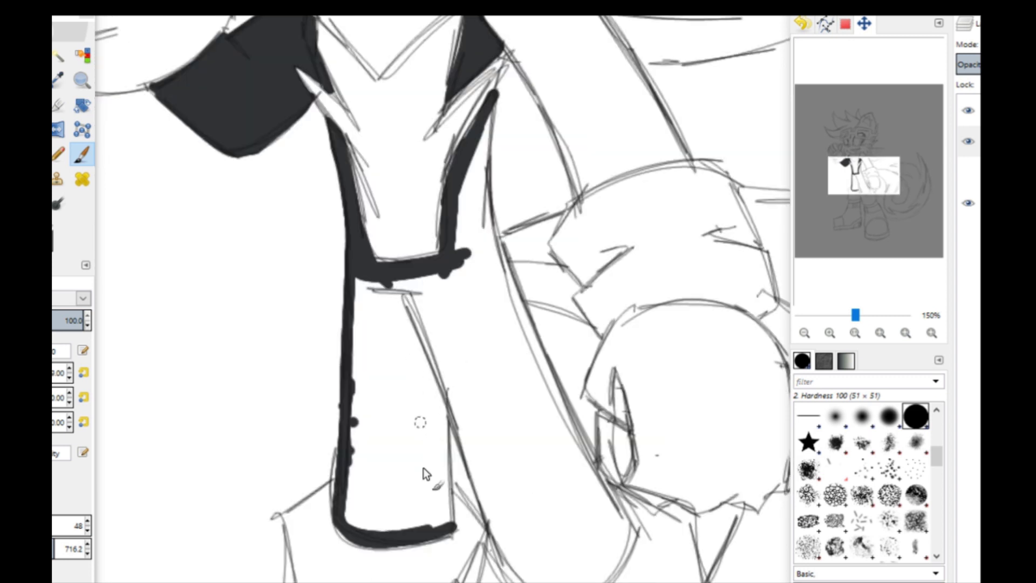
# - Outline the slanted leg with thick dark strokes along both sides and around its rounded lower end
pyautogui.moveTo(428, 528)
pyautogui.mouseDown()
pyautogui.moveTo(453, 529)
pyautogui.moveTo(454, 378)
pyautogui.moveTo(516, 577)
pyautogui.mouseUp()
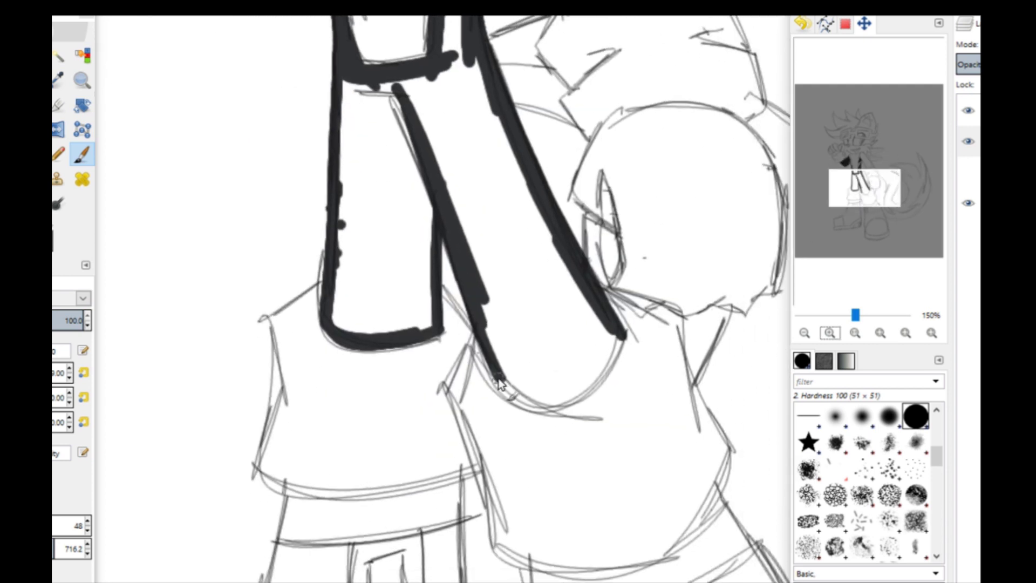
pyautogui.moveTo(500, 382)
pyautogui.mouseDown()
pyautogui.moveTo(522, 400)
pyautogui.moveTo(582, 396)
pyautogui.moveTo(620, 352)
pyautogui.moveTo(616, 313)
pyautogui.moveTo(567, 413)
pyautogui.mouseUp()
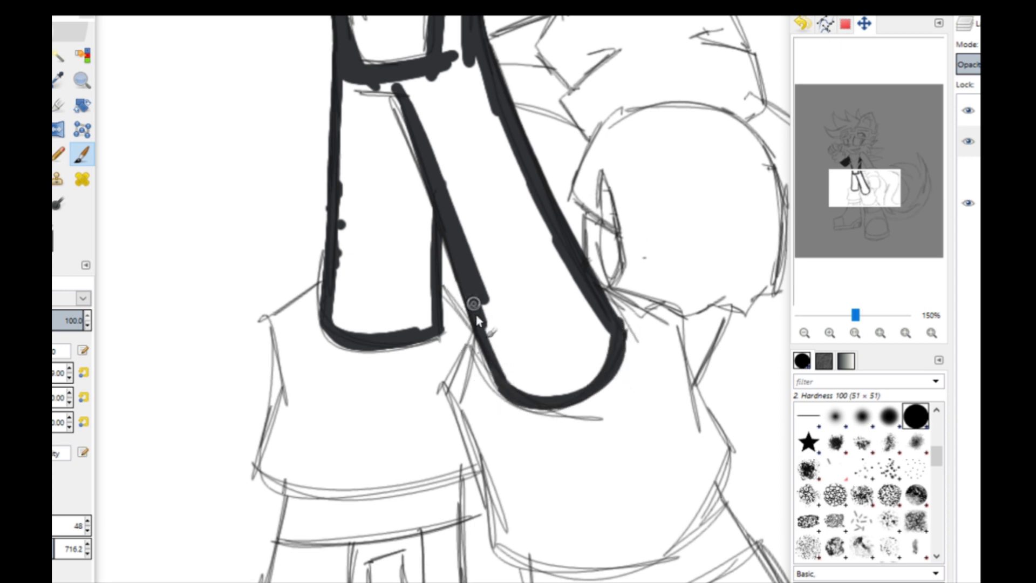
pyautogui.moveTo(475, 305); pyautogui.dragTo(488, 345)
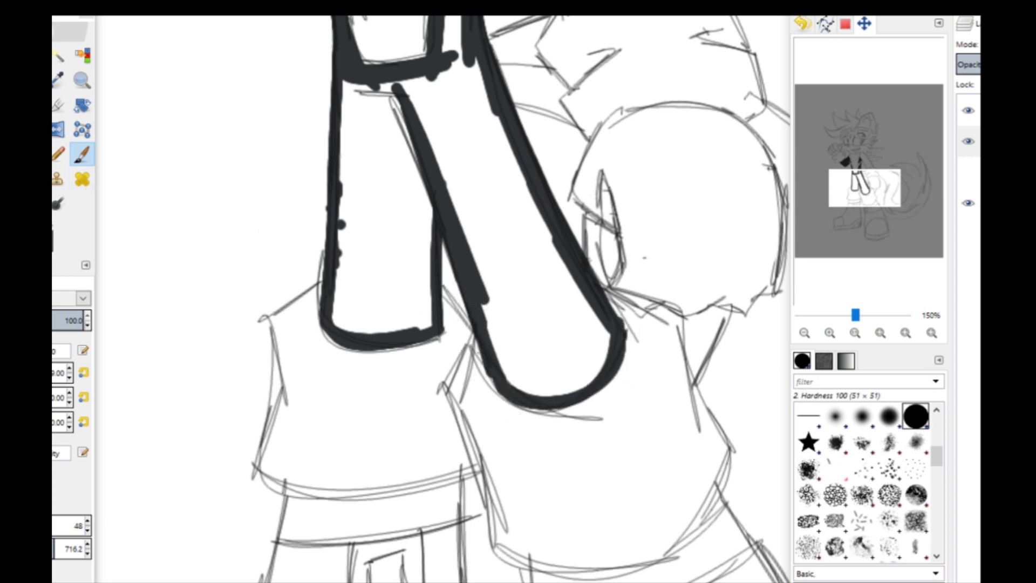
# - Fill the outlined torso and both legs with the dark colour and erase the spill along the waist edge
pyautogui.hotkey('shift', 'b')
pyautogui.click(447, 116)
pyautogui.press('p')
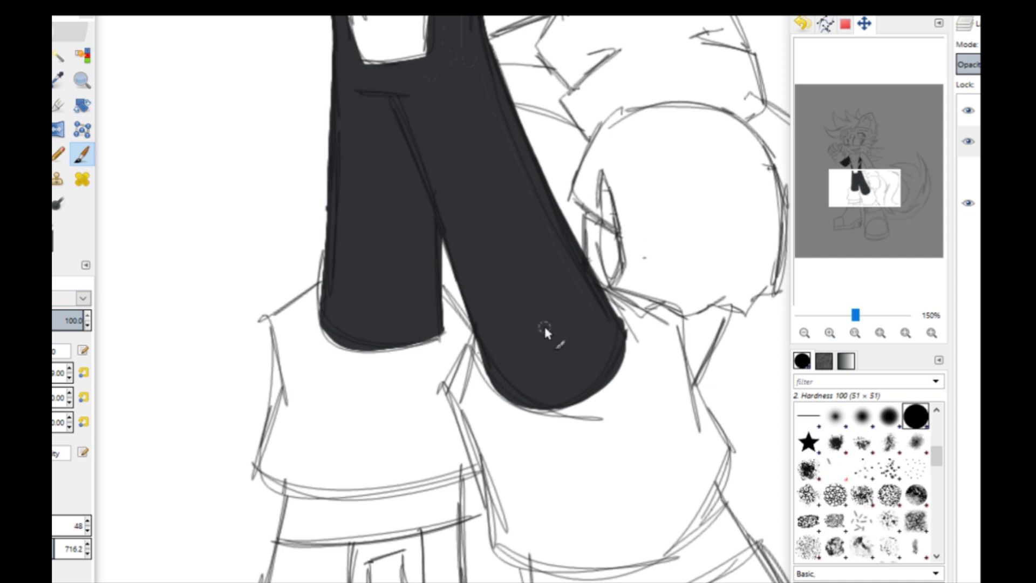
pyautogui.moveTo(865, 188)
pyautogui.mouseDown()
pyautogui.moveTo(882, 186)
pyautogui.moveTo(865, 176)
pyautogui.mouseUp()
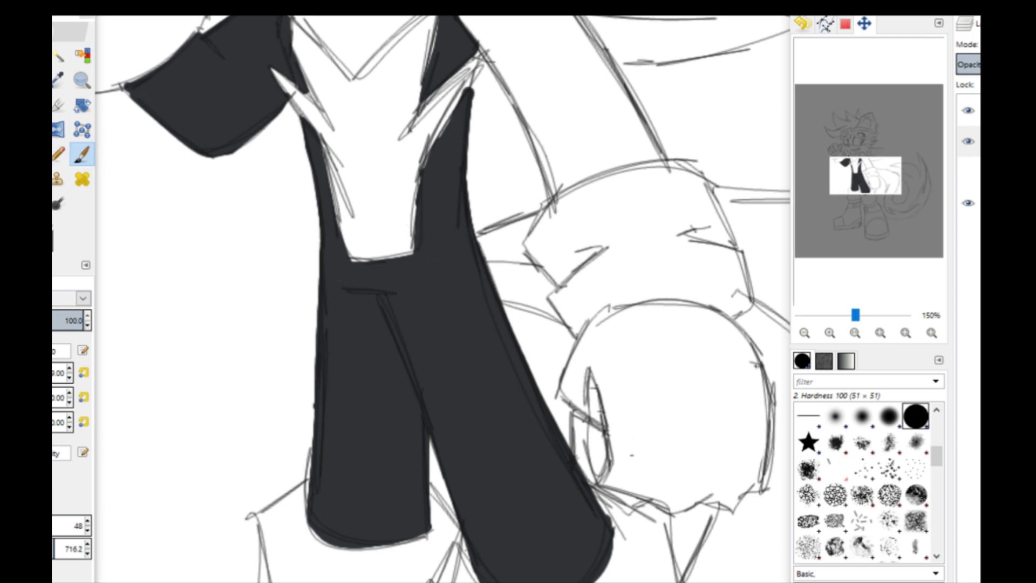
pyautogui.hotkey('shift', 'e')
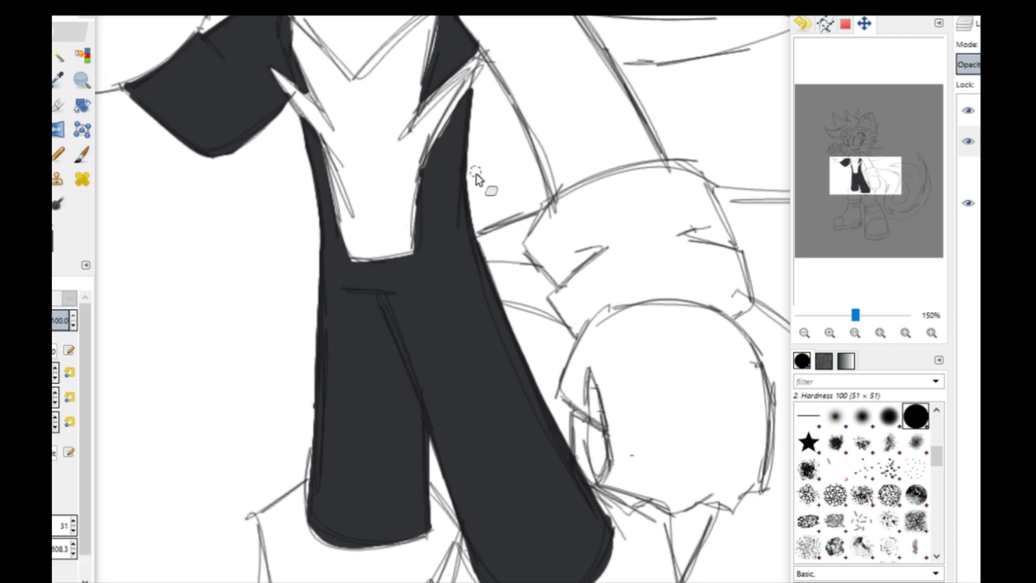
# - Paint a closed dark outline around the lowered arm from the shoulder down to the glove cuff
pyautogui.click(82, 155)
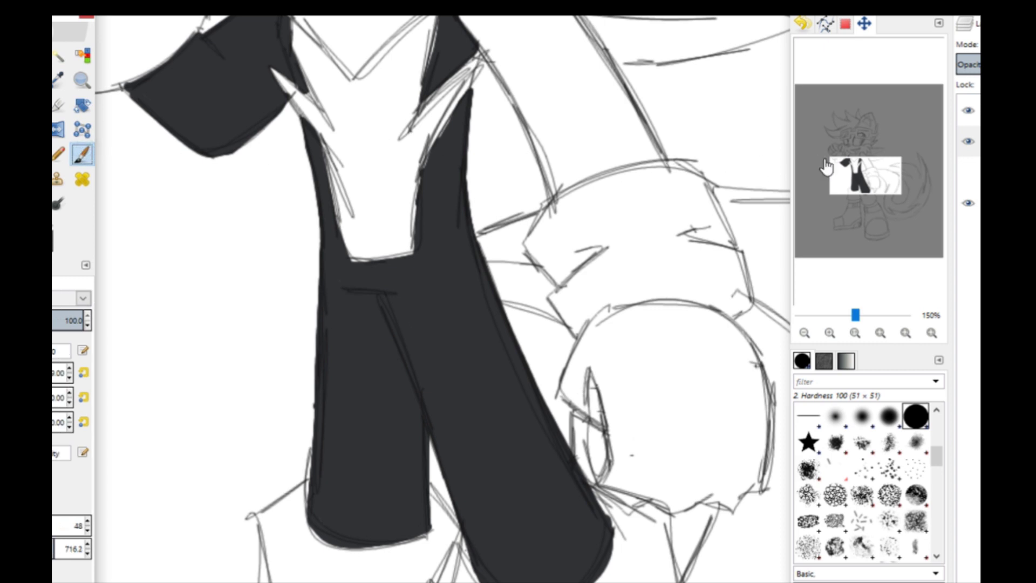
pyautogui.moveTo(825, 167); pyautogui.dragTo(874, 174)
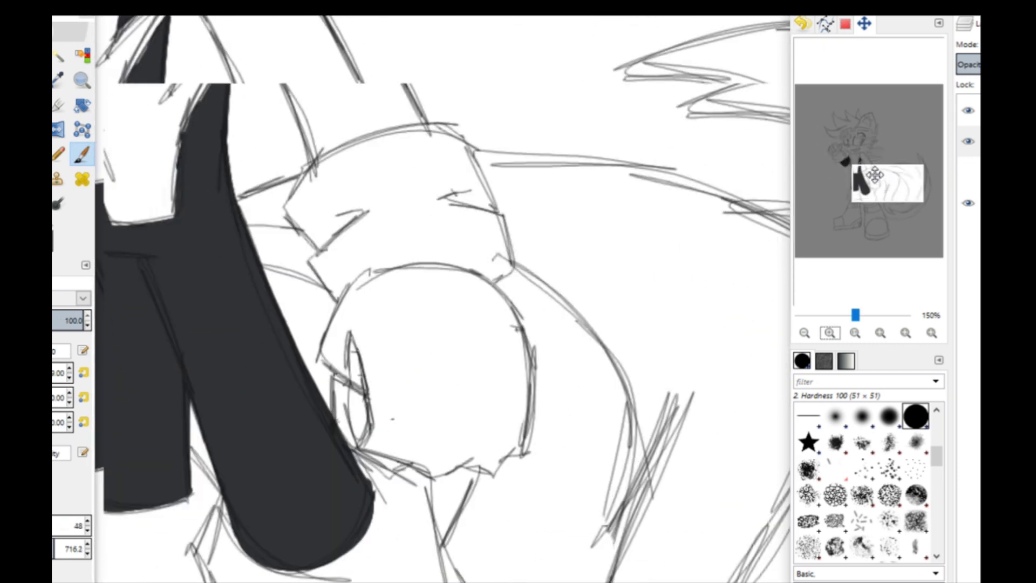
pyautogui.moveTo(875, 174); pyautogui.dragTo(853, 155)
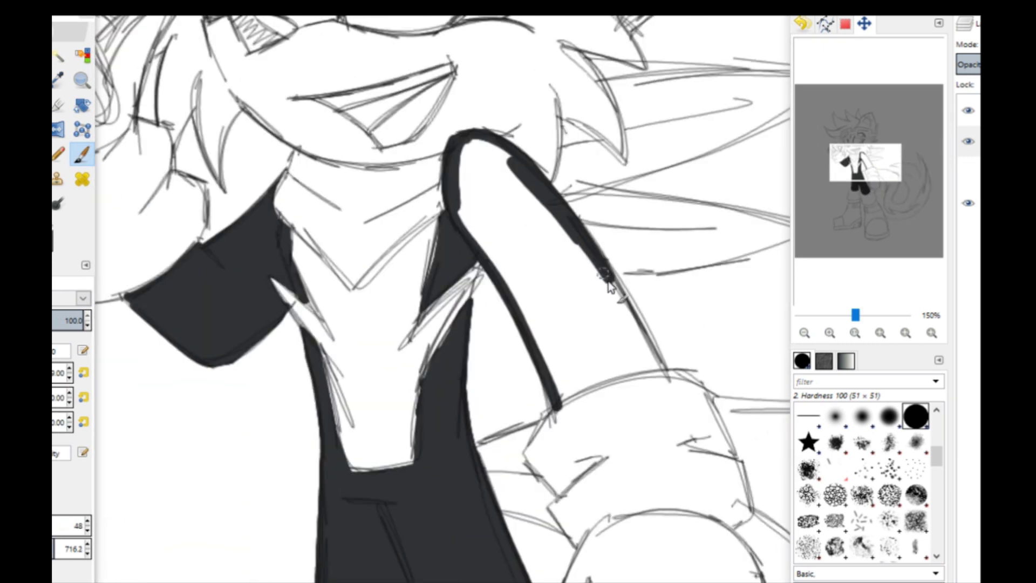
pyautogui.moveTo(610, 282); pyautogui.dragTo(619, 300)
pyautogui.moveTo(554, 203); pyautogui.dragTo(630, 316)
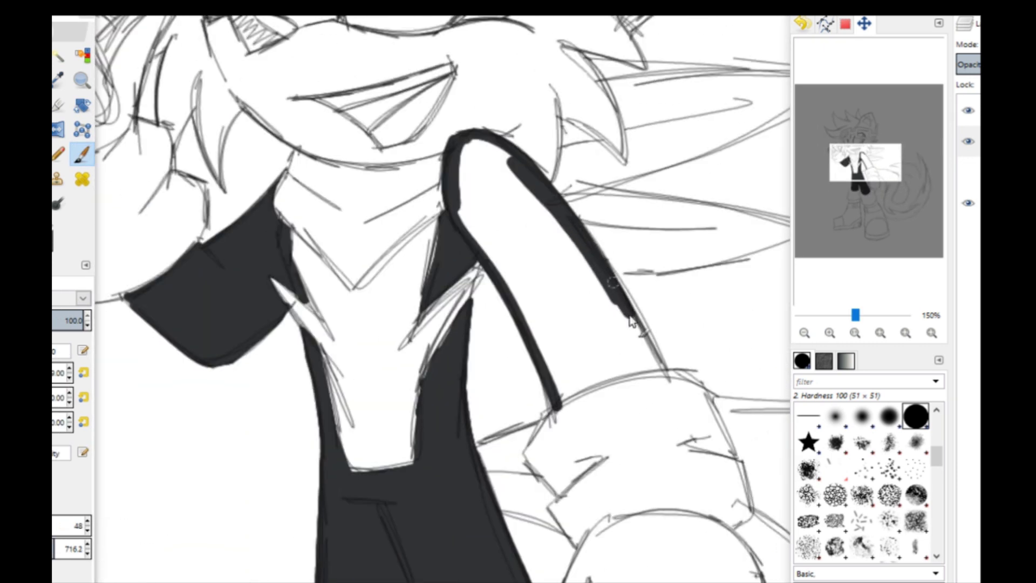
pyautogui.moveTo(593, 248); pyautogui.dragTo(658, 369)
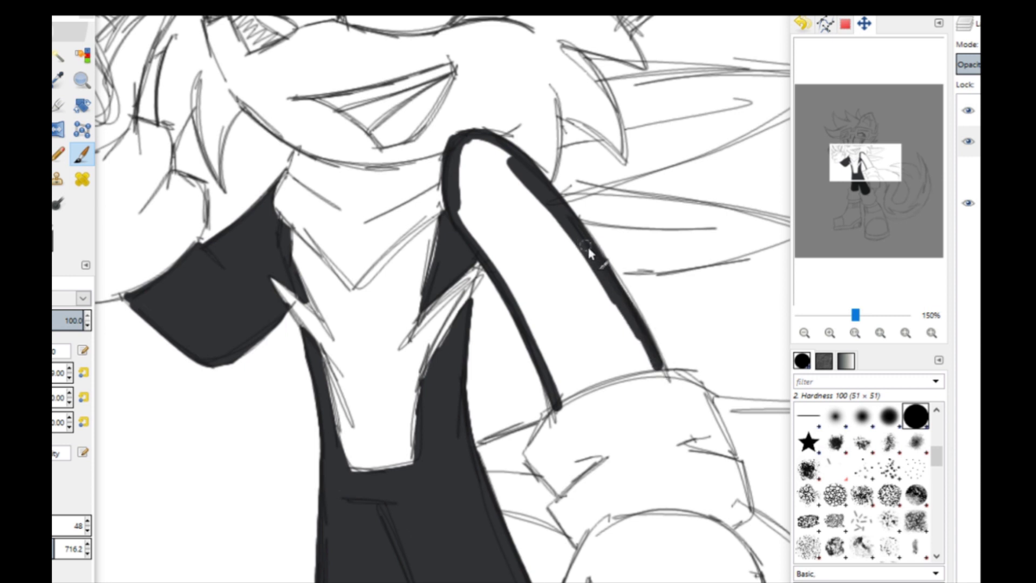
pyautogui.moveTo(588, 248)
pyautogui.mouseDown()
pyautogui.moveTo(660, 371)
pyautogui.moveTo(640, 332)
pyautogui.mouseUp()
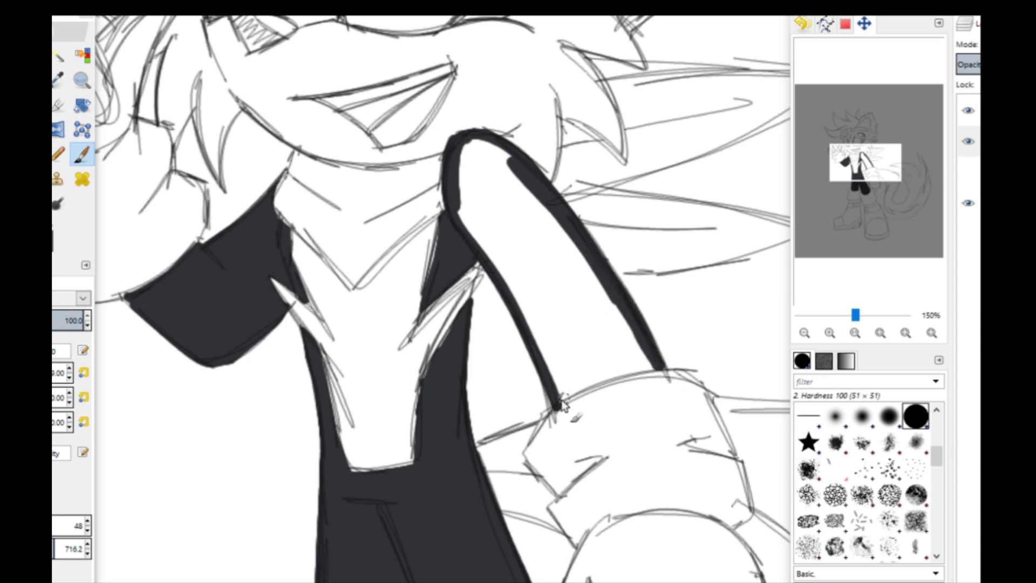
pyautogui.moveTo(557, 404)
pyautogui.mouseDown()
pyautogui.moveTo(657, 365)
pyautogui.moveTo(557, 404)
pyautogui.mouseUp()
pyautogui.click(549, 406)
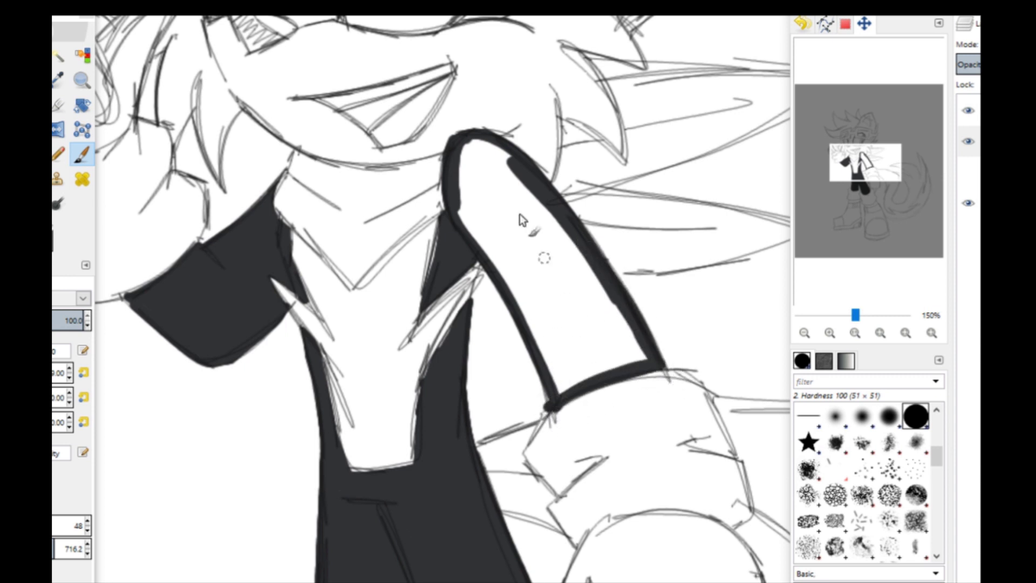
# - Fill the lowered arm with the dark colour and erase the spill at the cuff corner
pyautogui.hotkey('shift', 'b')
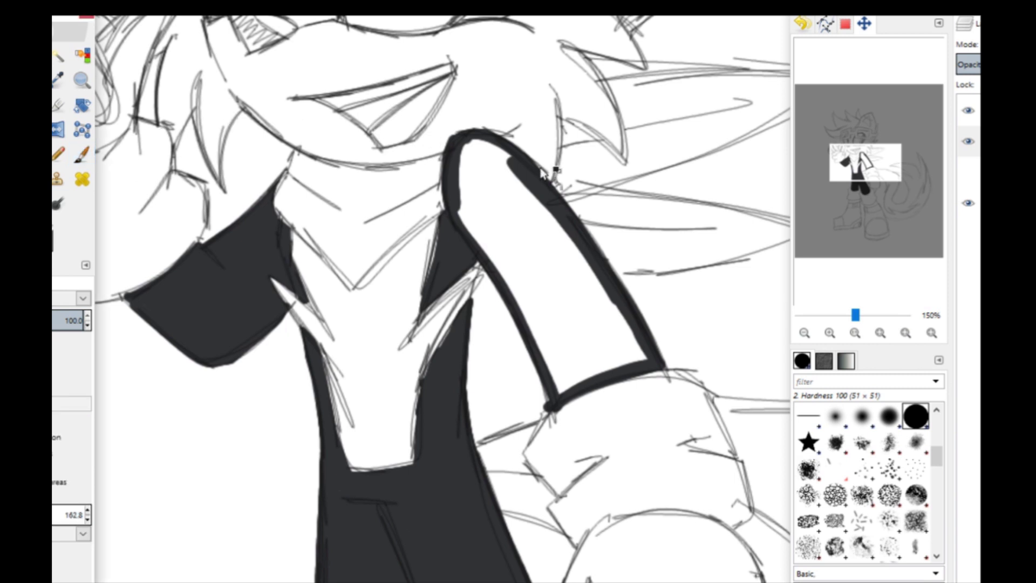
pyautogui.click(536, 272)
pyautogui.press('p')
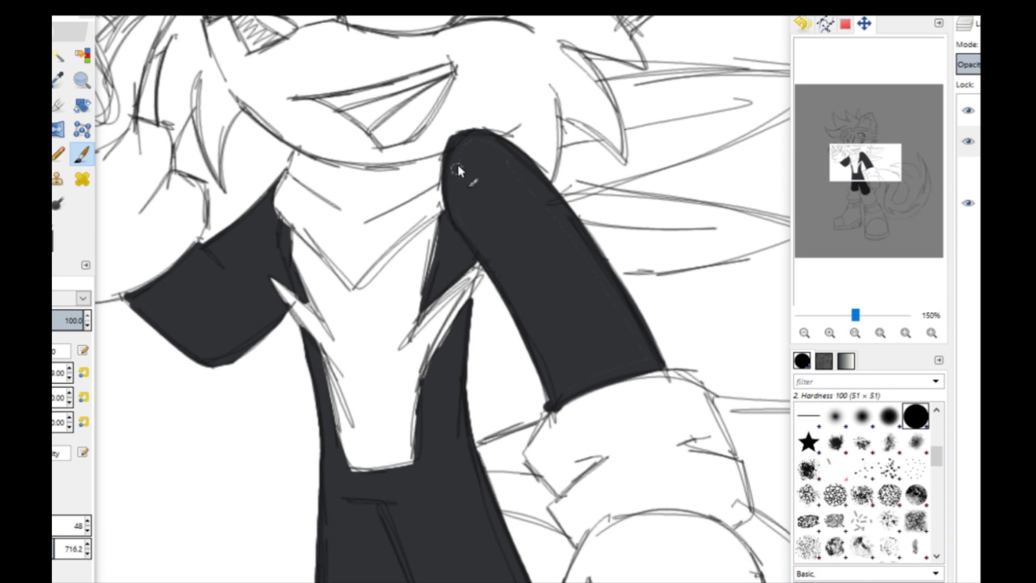
pyautogui.hotkey('shift', 'e')
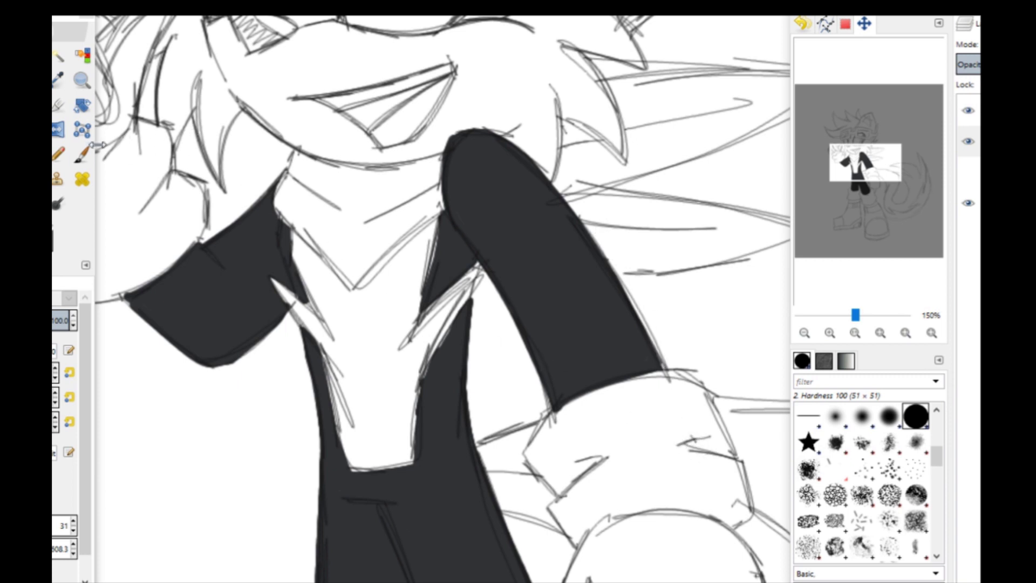
pyautogui.click(82, 155)
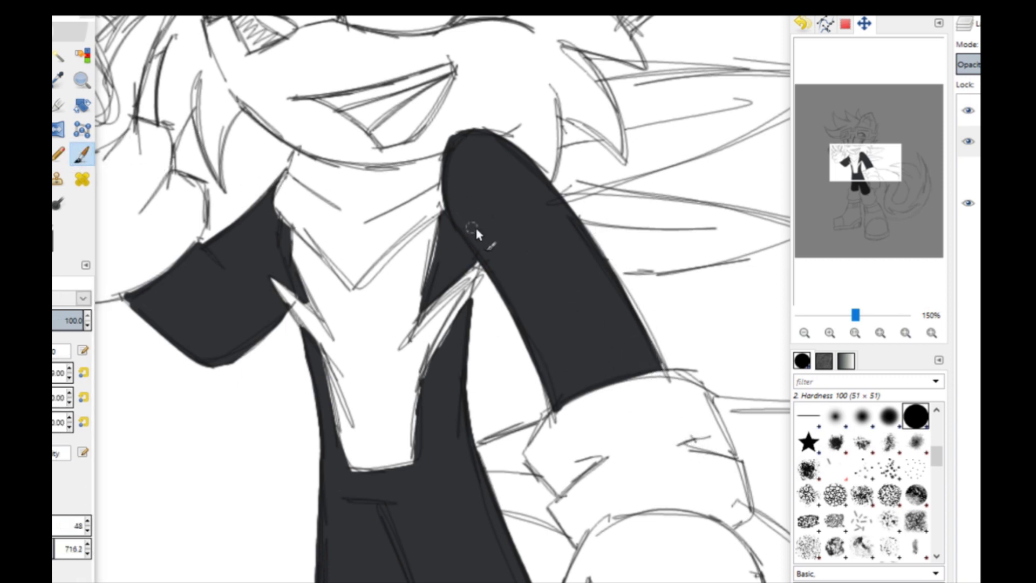
# - Consult the reference artwork, paint jagged dark edges for the tail marking and sharpen its spike tip with the eraser
pyautogui.moveTo(890, 154); pyautogui.dragTo(907, 175)
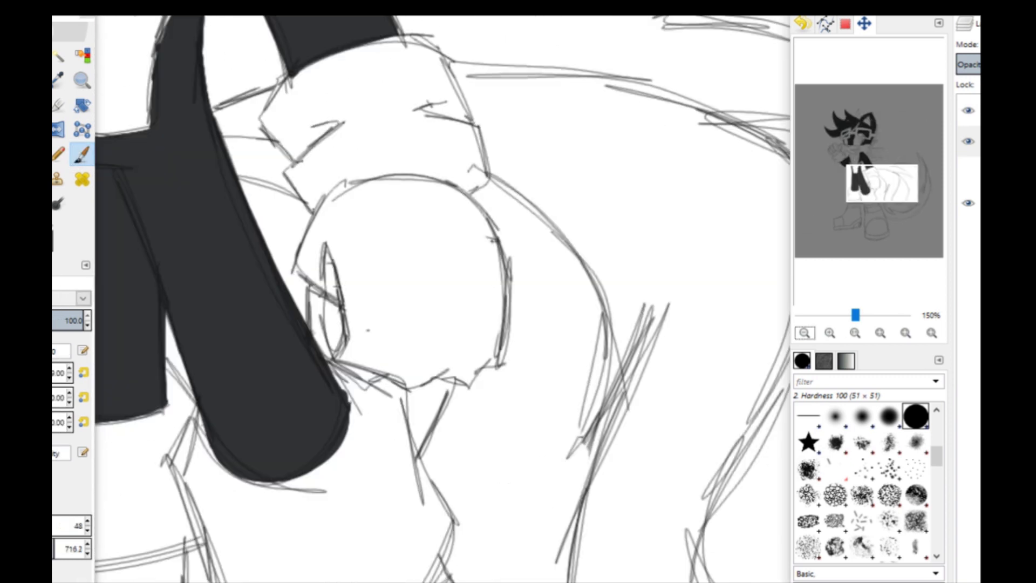
pyautogui.moveTo(412, 581)
pyautogui.click(495, 556)
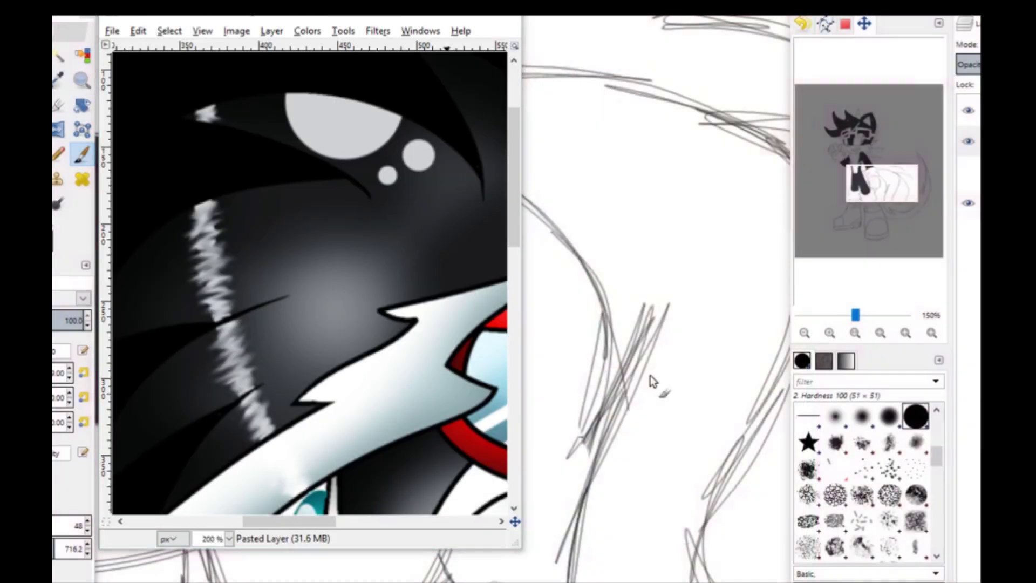
pyautogui.moveTo(862, 138); pyautogui.dragTo(838, 249)
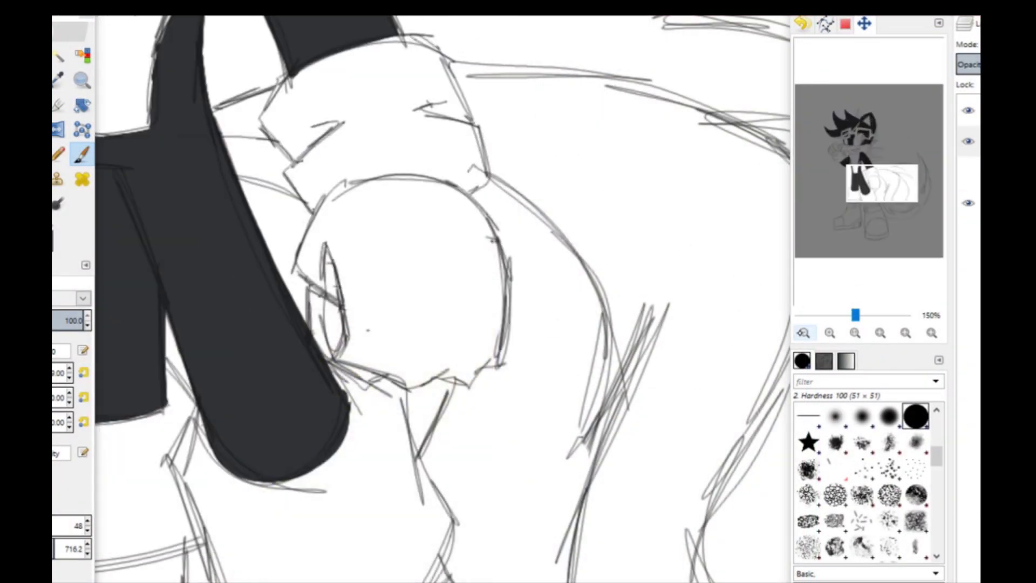
pyautogui.scroll(1, 763, 85)
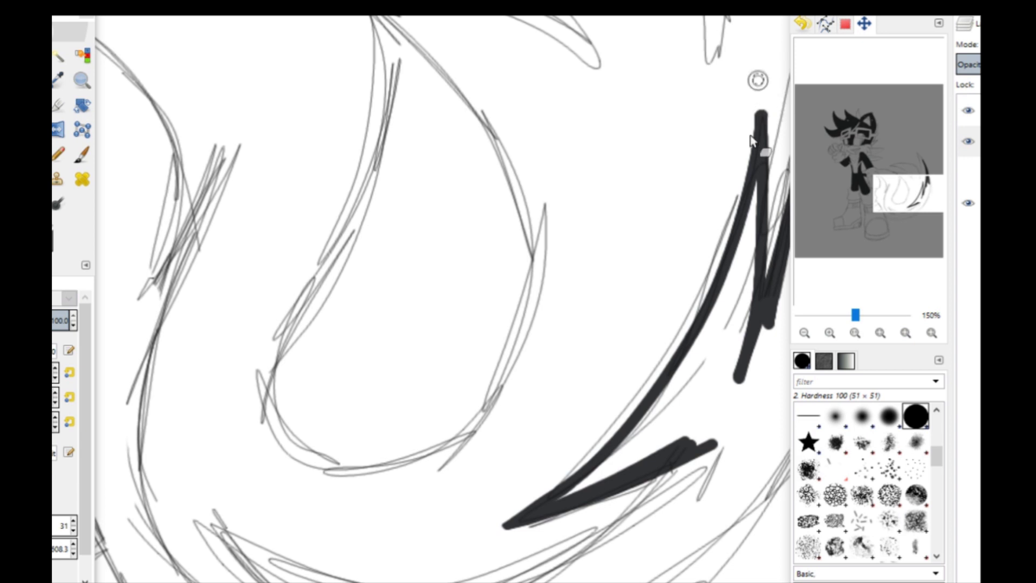
pyautogui.moveTo(752, 142); pyautogui.dragTo(753, 72)
pyautogui.press('1')
pyautogui.press('p')
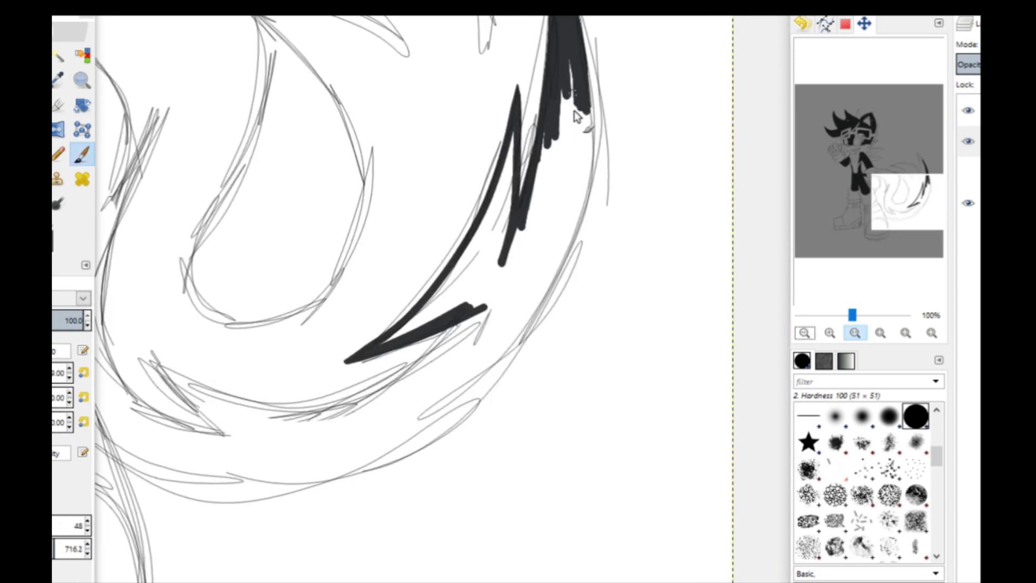
# - Extend the dark marking down the tail's outer curve and fill the gaps between its strokes
pyautogui.moveTo(576, 41)
pyautogui.mouseDown()
pyautogui.moveTo(587, 136)
pyautogui.moveTo(576, 45)
pyautogui.moveTo(588, 85)
pyautogui.moveTo(587, 128)
pyautogui.moveTo(574, 26)
pyautogui.moveTo(589, 160)
pyautogui.moveTo(580, 33)
pyautogui.moveTo(584, 187)
pyautogui.mouseUp()
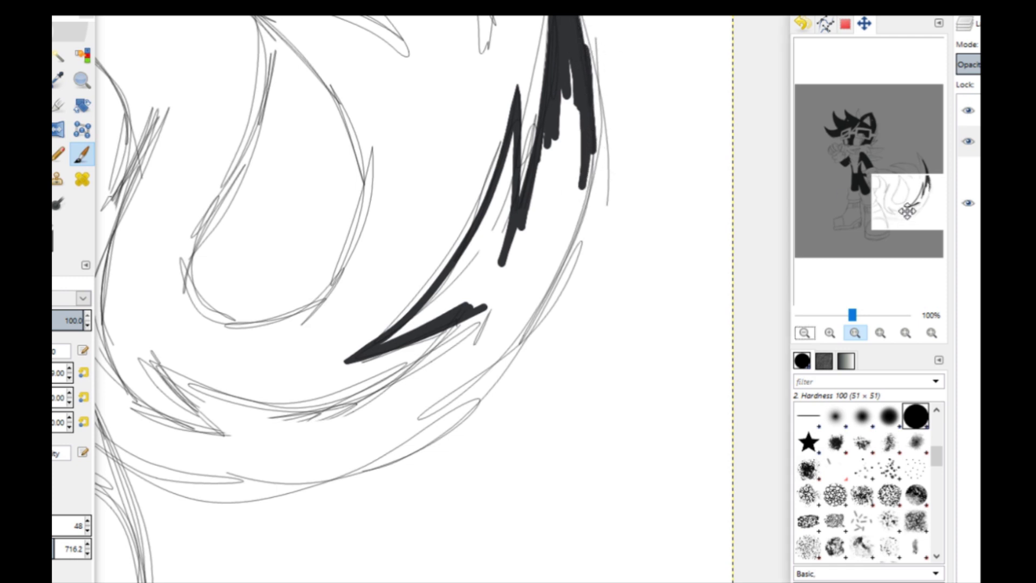
pyautogui.moveTo(907, 210); pyautogui.dragTo(906, 189)
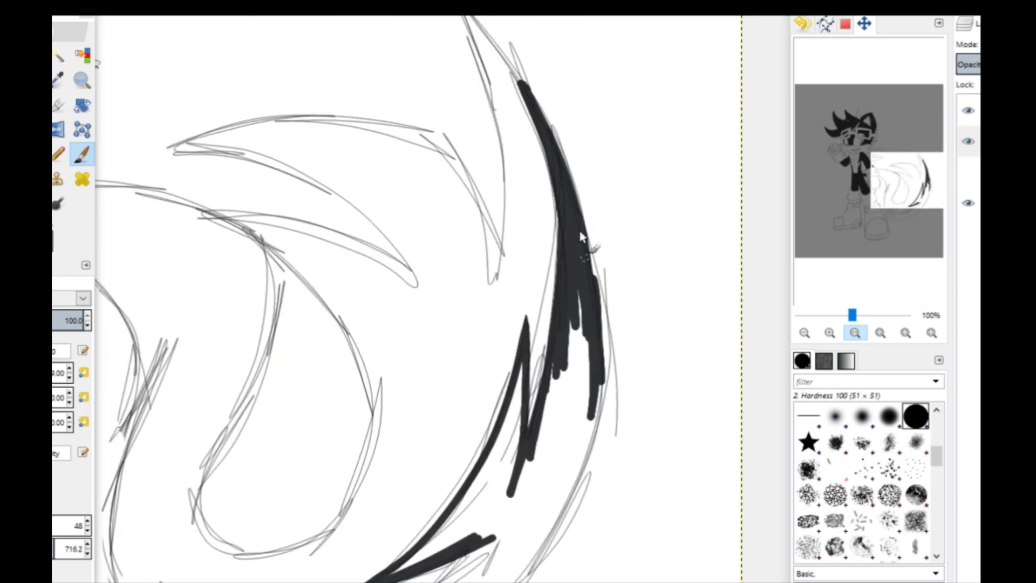
pyautogui.moveTo(597, 328)
pyautogui.mouseDown()
pyautogui.moveTo(601, 365)
pyautogui.moveTo(554, 348)
pyautogui.mouseUp()
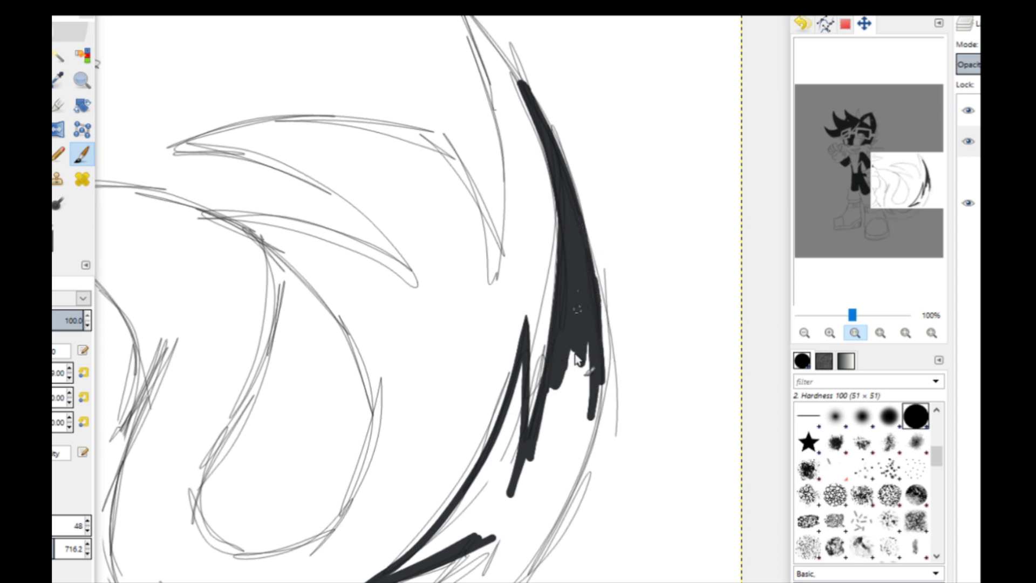
pyautogui.moveTo(905, 177); pyautogui.dragTo(891, 199)
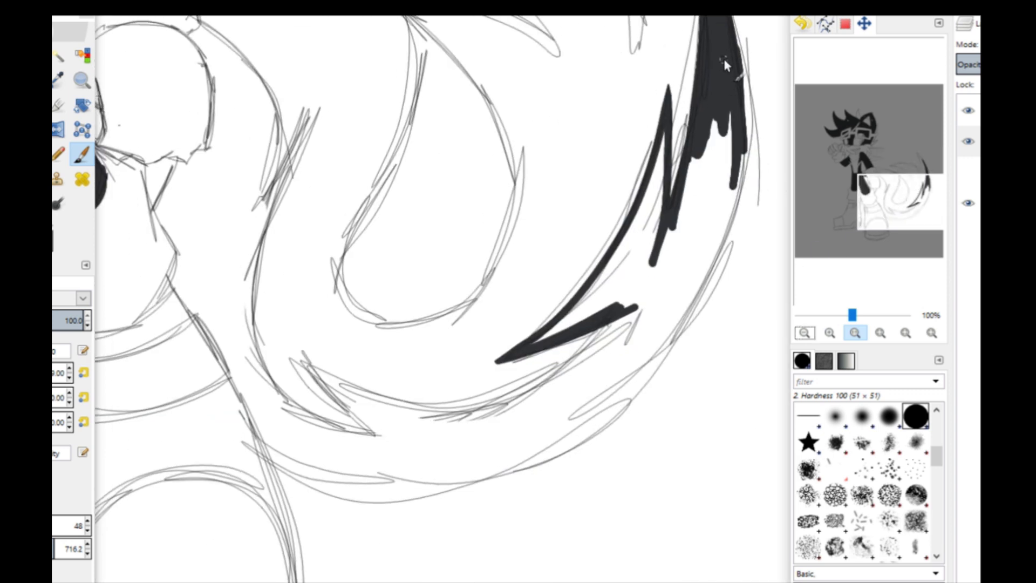
# - Create a new transparent 2000 × 2400 layer for the next colour
pyautogui.moveTo(855, 125)
pyautogui.mouseDown()
pyautogui.moveTo(849, 117)
pyautogui.moveTo(856, 165)
pyautogui.moveTo(855, 129)
pyautogui.mouseUp()
pyautogui.rightClick(968, 187)
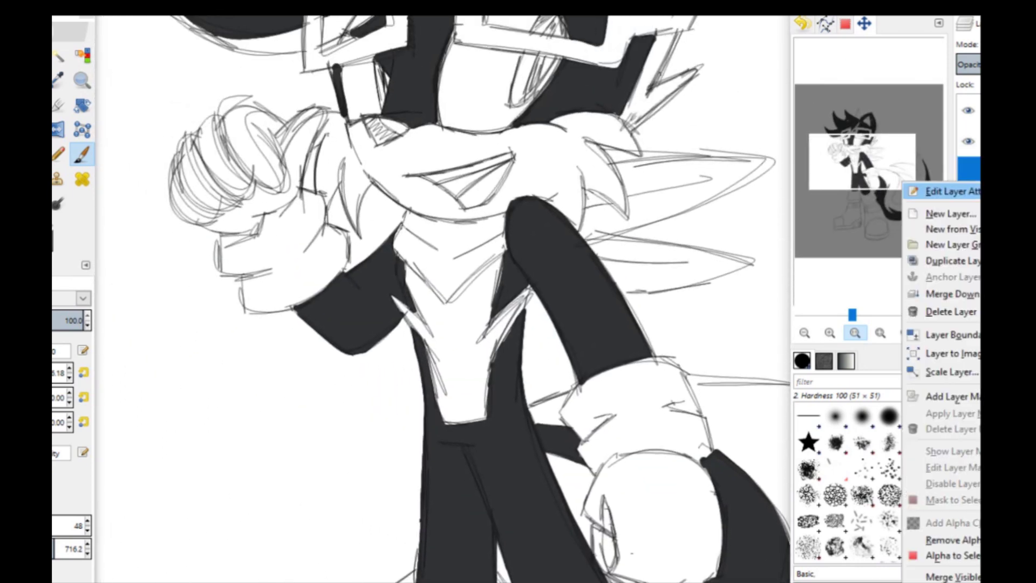
pyautogui.click(969, 212)
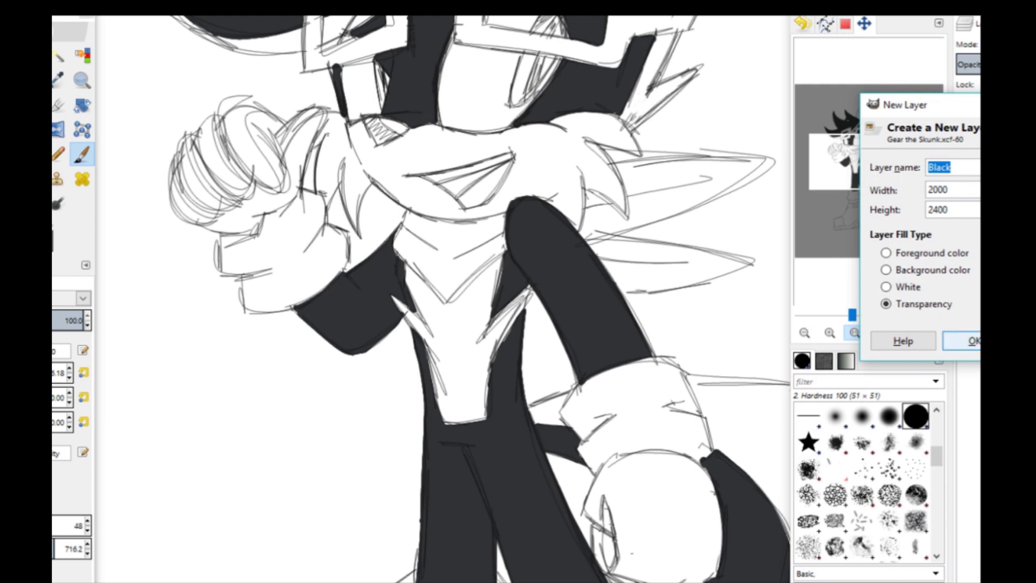
pyautogui.click(972, 340)
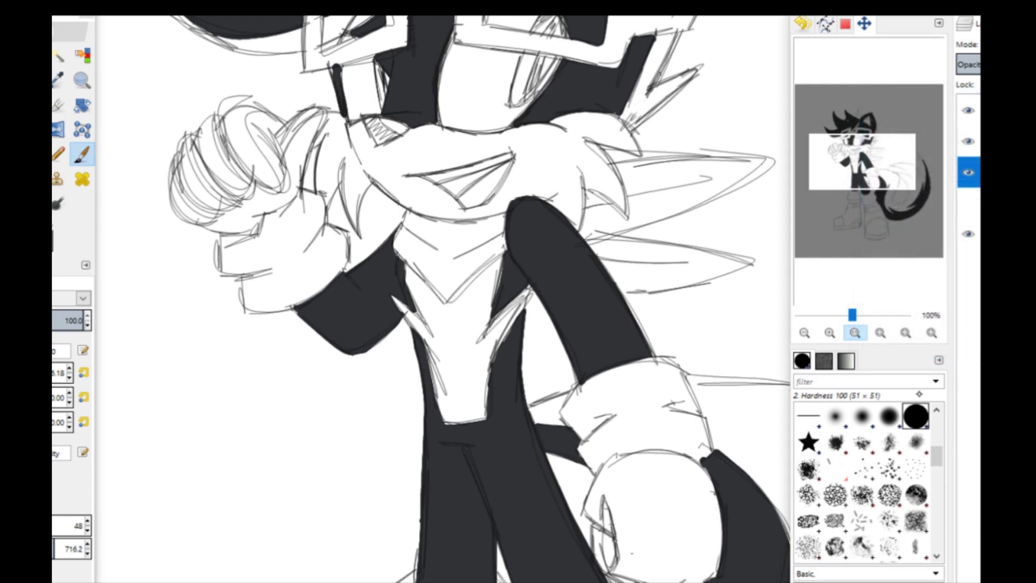
# - Sample the red, fill the glasses' frames and bridge with it, and erase the spill at the lower outer frame corner
pyautogui.press('o')
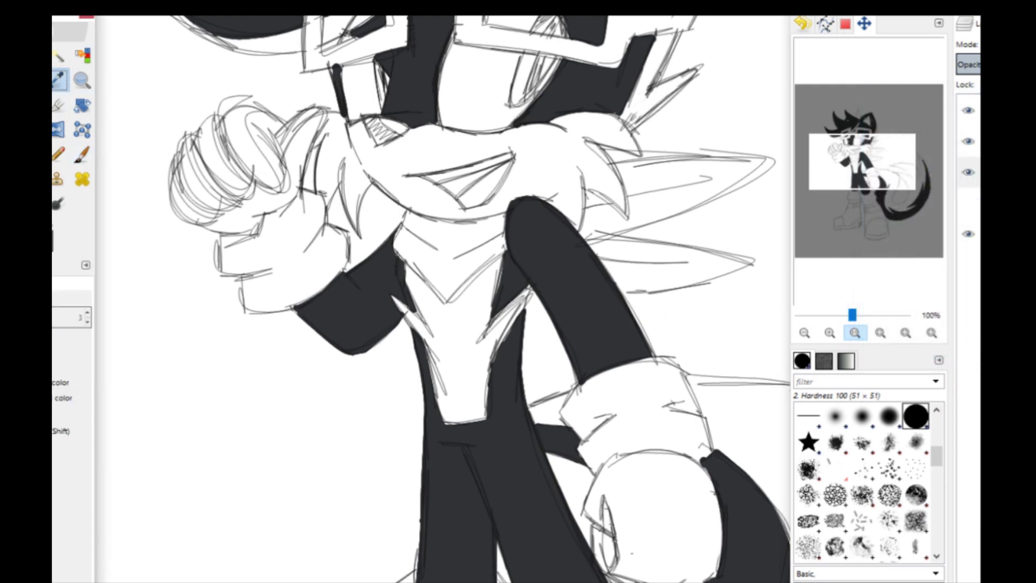
pyautogui.click(408, 582)
pyautogui.click(496, 559)
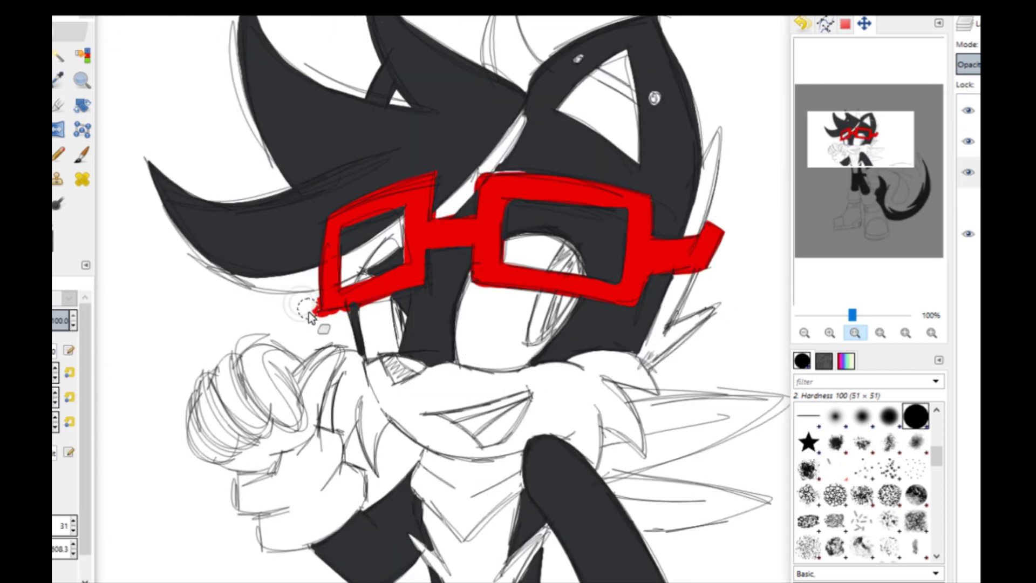
pyautogui.moveTo(307, 309); pyautogui.dragTo(342, 317)
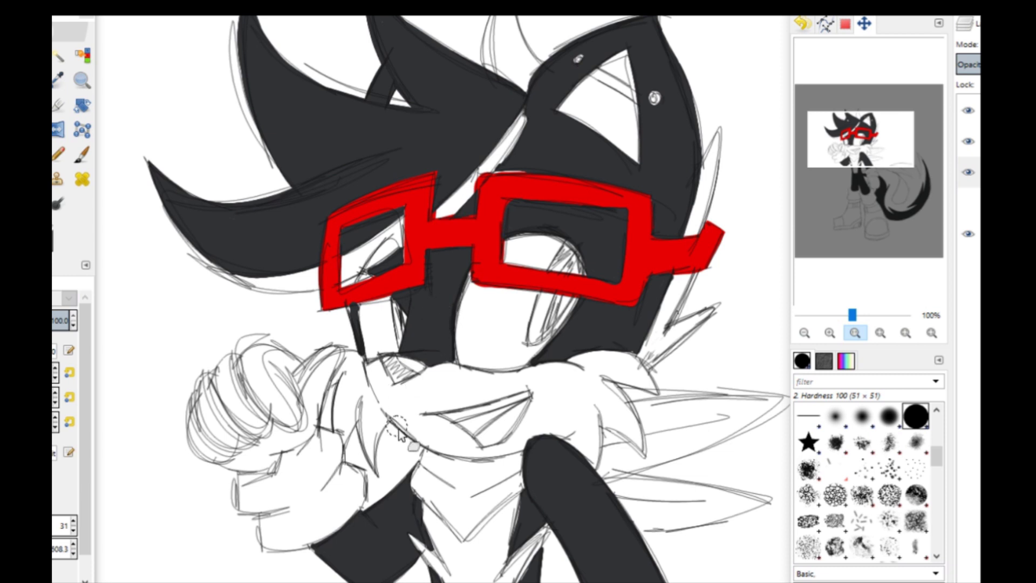
# - Paint red stripes between the raised glove's fingers, cover the thumb accents and block in the glove's cuff
pyautogui.click(82, 155)
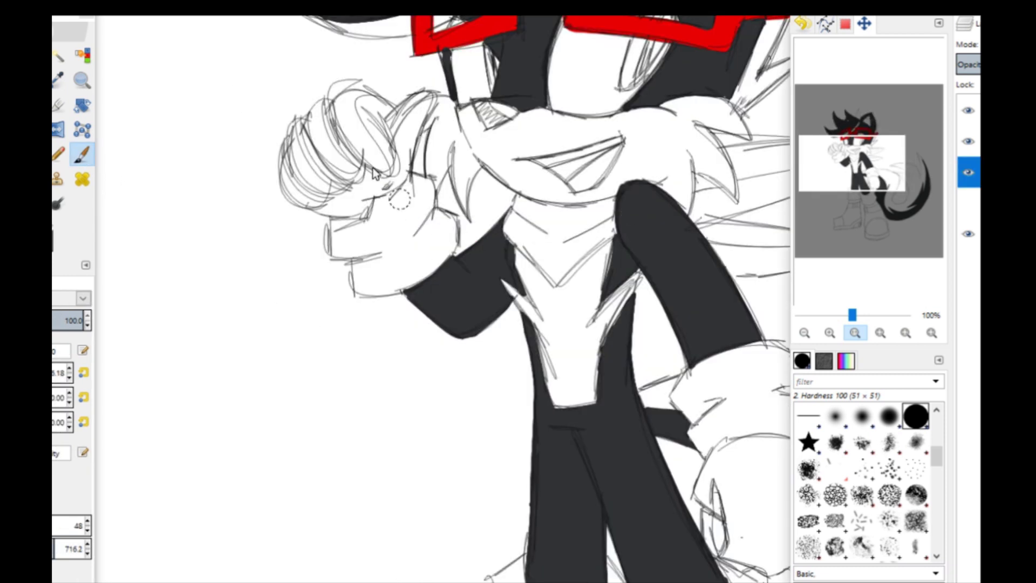
pyautogui.moveTo(381, 116); pyautogui.dragTo(360, 121)
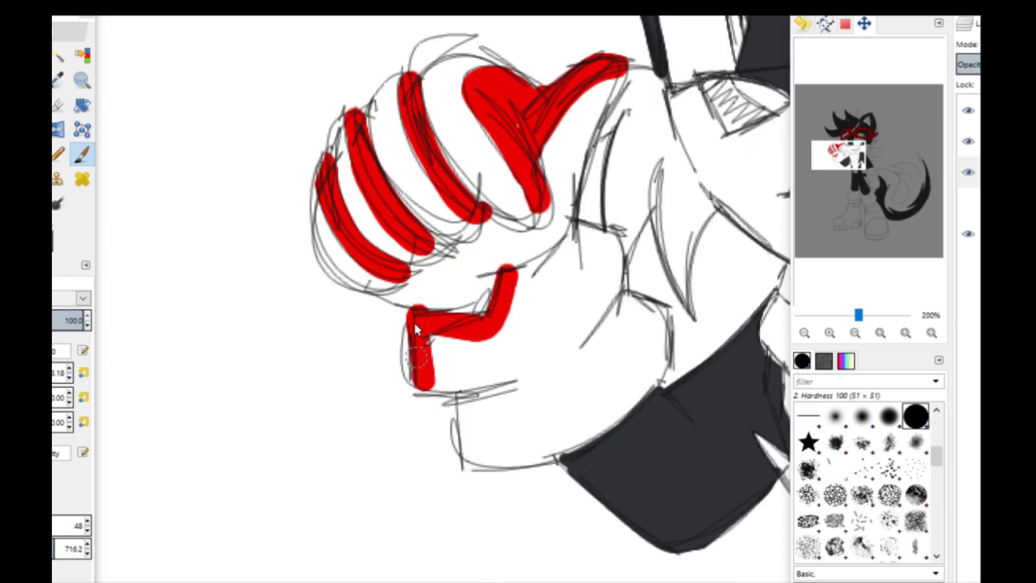
pyautogui.moveTo(420, 389)
pyautogui.mouseDown()
pyautogui.moveTo(567, 368)
pyautogui.moveTo(471, 399)
pyautogui.moveTo(469, 431)
pyautogui.mouseUp()
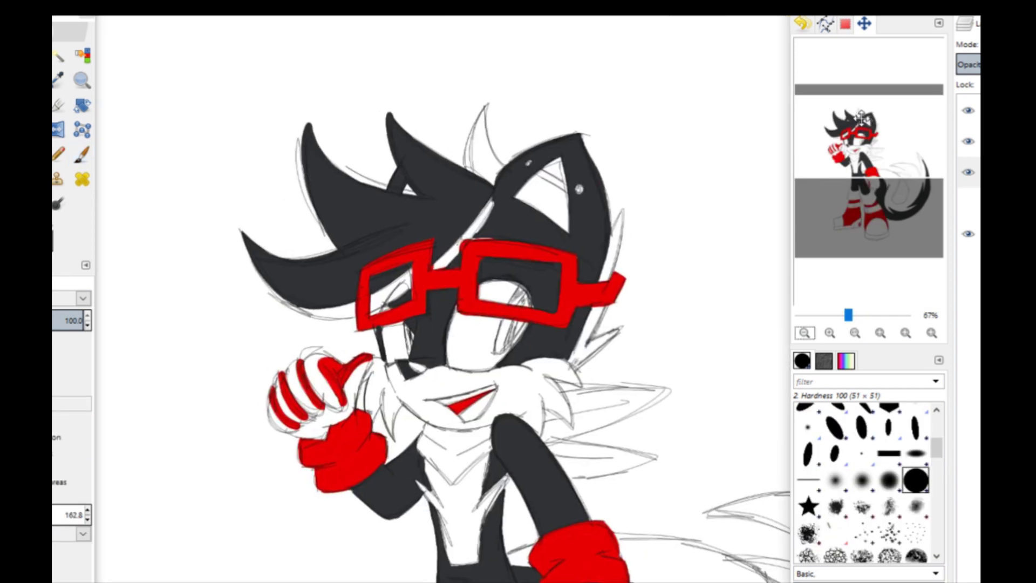
# - Set the paint colour to yellow e5e740 and fill the front of the neckerchief
pyautogui.moveTo(857, 115); pyautogui.dragTo(896, 143)
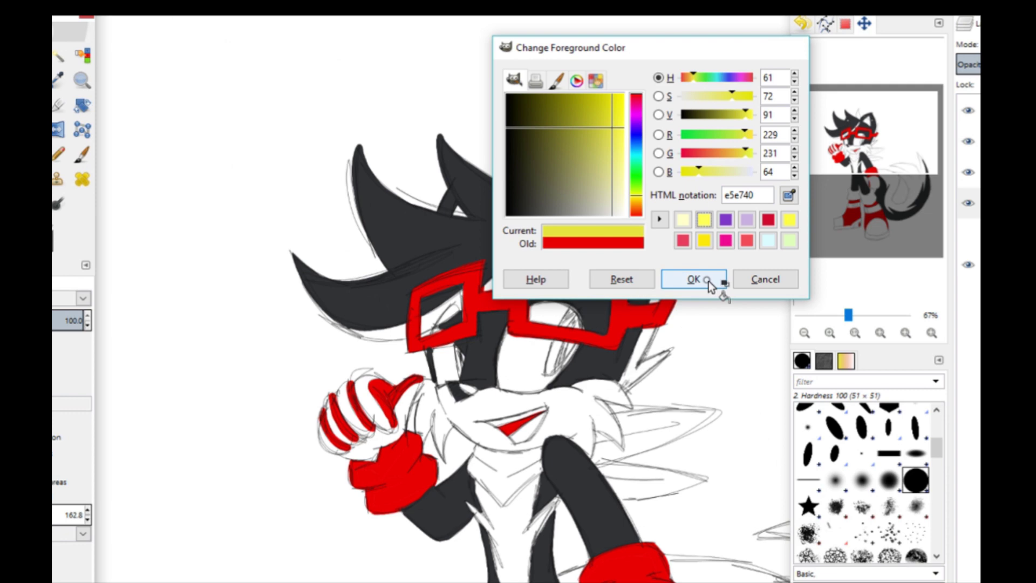
pyautogui.click(707, 281)
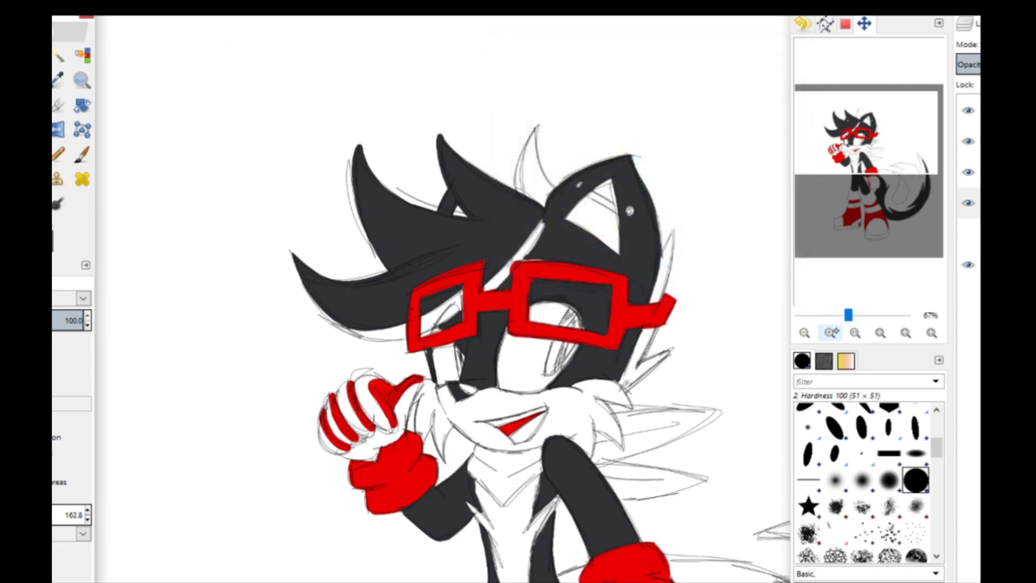
pyautogui.click(830, 332)
pyautogui.moveTo(889, 127); pyautogui.dragTo(887, 156)
pyautogui.press('p')
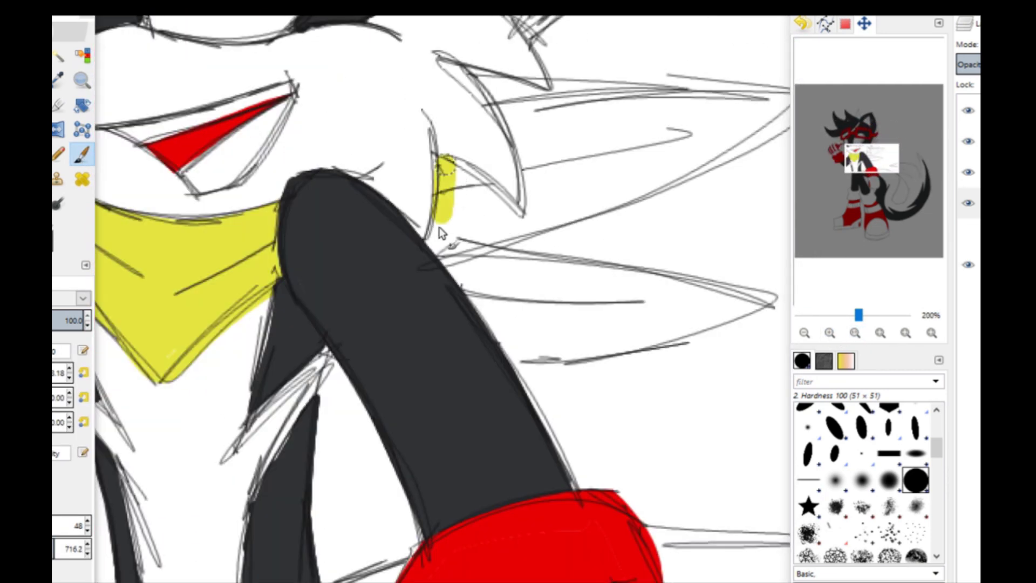
pyautogui.moveTo(444, 222)
pyautogui.mouseDown()
pyautogui.moveTo(438, 260)
pyautogui.moveTo(526, 354)
pyautogui.mouseUp()
pyautogui.hotkey('ctrl', 'z')
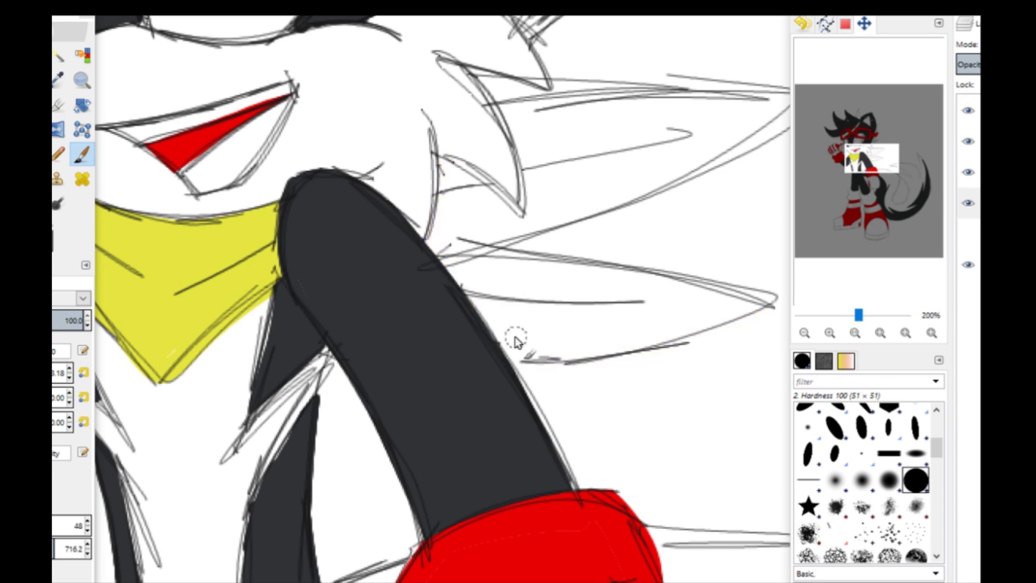
pyautogui.moveTo(450, 174)
pyautogui.mouseDown()
pyautogui.moveTo(438, 238)
pyautogui.moveTo(525, 352)
pyautogui.mouseUp()
pyautogui.hotkey('ctrl', 'z')
# - Fill the neckerchief's lower trailing end with yellow and erase the overshoot at its tip
pyautogui.moveTo(438, 263)
pyautogui.mouseDown()
pyautogui.moveTo(528, 364)
pyautogui.moveTo(669, 354)
pyautogui.moveTo(778, 331)
pyautogui.moveTo(479, 347)
pyautogui.moveTo(653, 332)
pyautogui.mouseUp()
pyautogui.moveTo(489, 312)
pyautogui.mouseDown()
pyautogui.moveTo(539, 286)
pyautogui.moveTo(540, 313)
pyautogui.mouseUp()
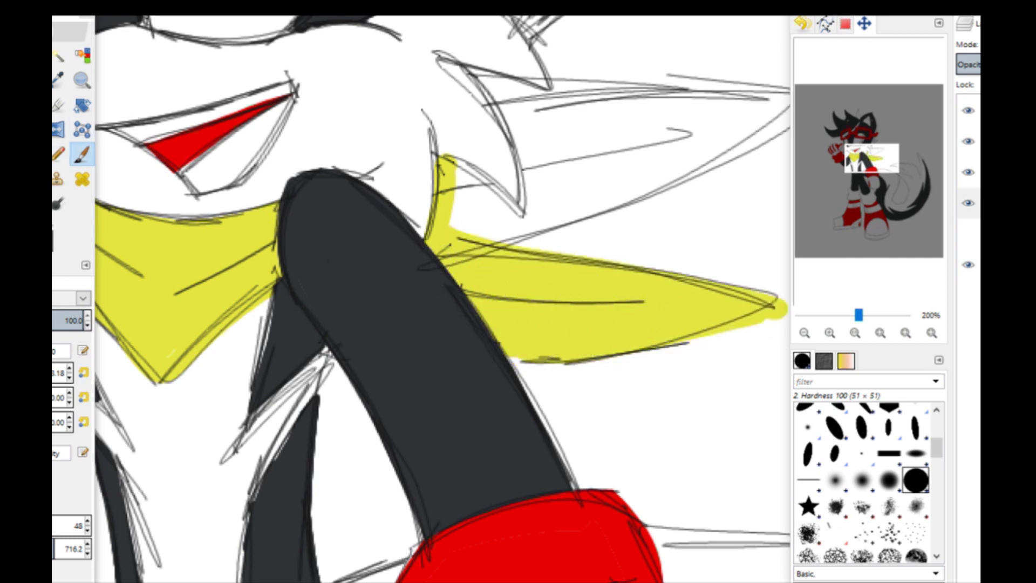
pyautogui.hotkey('shift', 'e')
pyautogui.moveTo(890, 149)
pyautogui.mouseDown()
pyautogui.moveTo(883, 154)
pyautogui.moveTo(896, 147)
pyautogui.mouseUp()
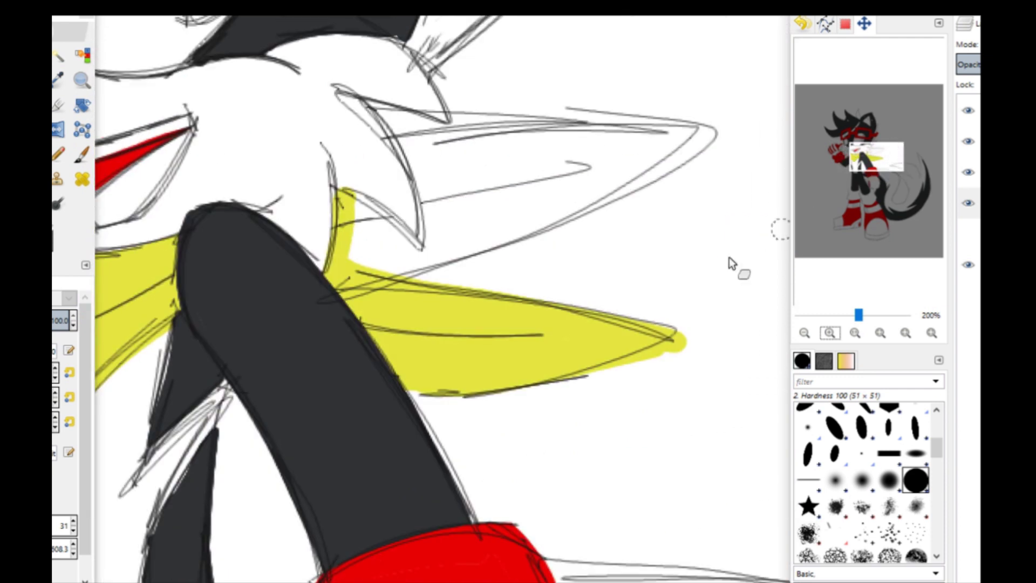
pyautogui.moveTo(729, 256)
pyautogui.mouseDown()
pyautogui.moveTo(701, 331)
pyautogui.moveTo(681, 341)
pyautogui.mouseUp()
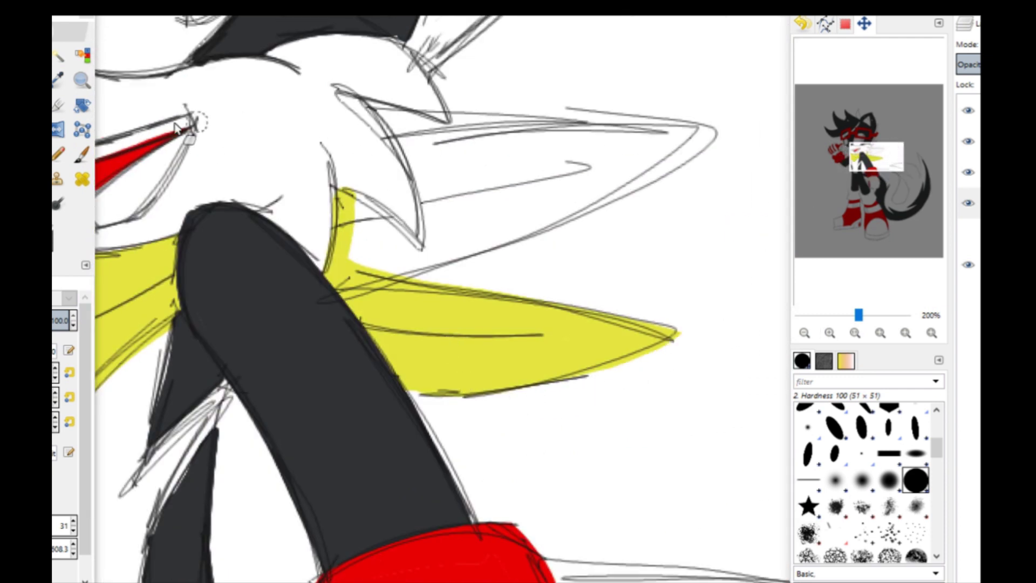
# - Outline the neckerchief's upper trailing end in yellow along the cheek fur and fill its interior
pyautogui.click(82, 154)
pyautogui.moveTo(346, 201); pyautogui.dragTo(418, 261)
pyautogui.moveTo(437, 233); pyautogui.dragTo(623, 141)
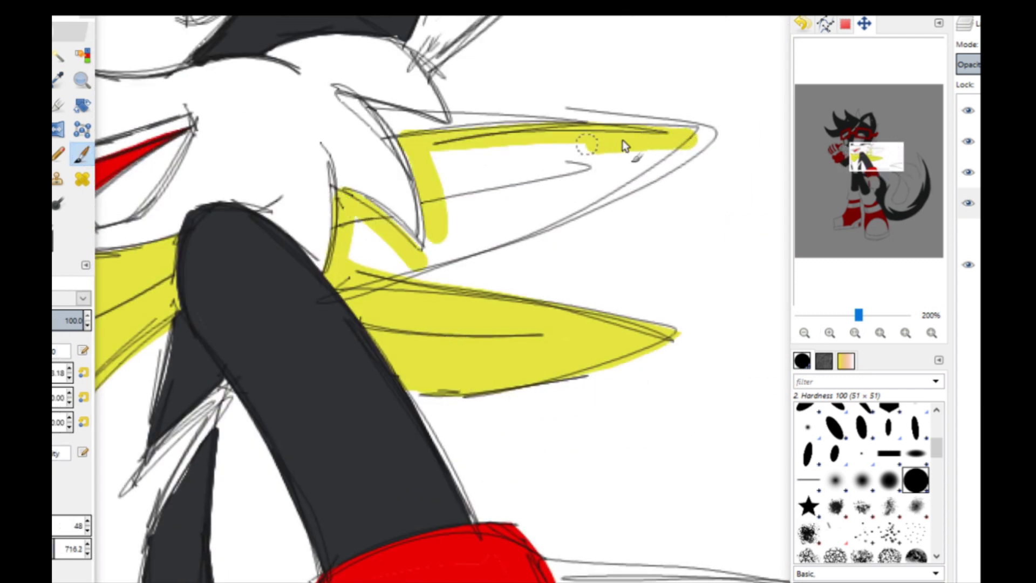
pyautogui.moveTo(713, 135)
pyautogui.mouseDown()
pyautogui.moveTo(668, 161)
pyautogui.moveTo(404, 256)
pyautogui.moveTo(376, 258)
pyautogui.moveTo(549, 207)
pyautogui.moveTo(369, 262)
pyautogui.moveTo(355, 215)
pyautogui.moveTo(377, 236)
pyautogui.mouseUp()
pyautogui.moveTo(451, 173)
pyautogui.mouseDown()
pyautogui.moveTo(438, 157)
pyautogui.moveTo(484, 156)
pyautogui.mouseUp()
pyautogui.moveTo(541, 183); pyautogui.dragTo(501, 206)
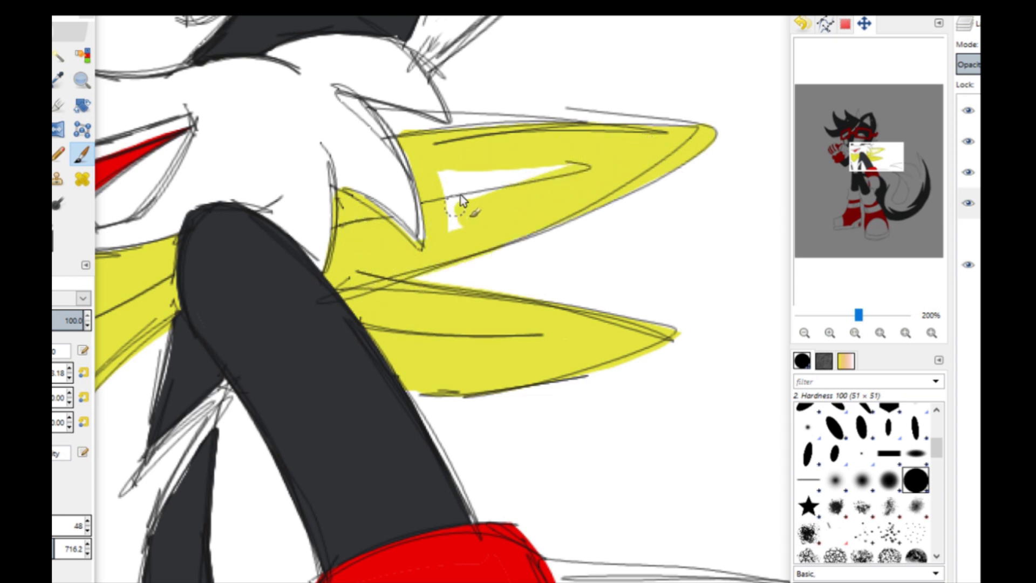
# - Paint the ear's piercing bar yellow, and the square buckle frame on the side-facing boot, leaving the buckle's centre open
pyautogui.moveTo(872, 174); pyautogui.dragTo(866, 123)
pyautogui.moveTo(535, 199); pyautogui.dragTo(622, 258)
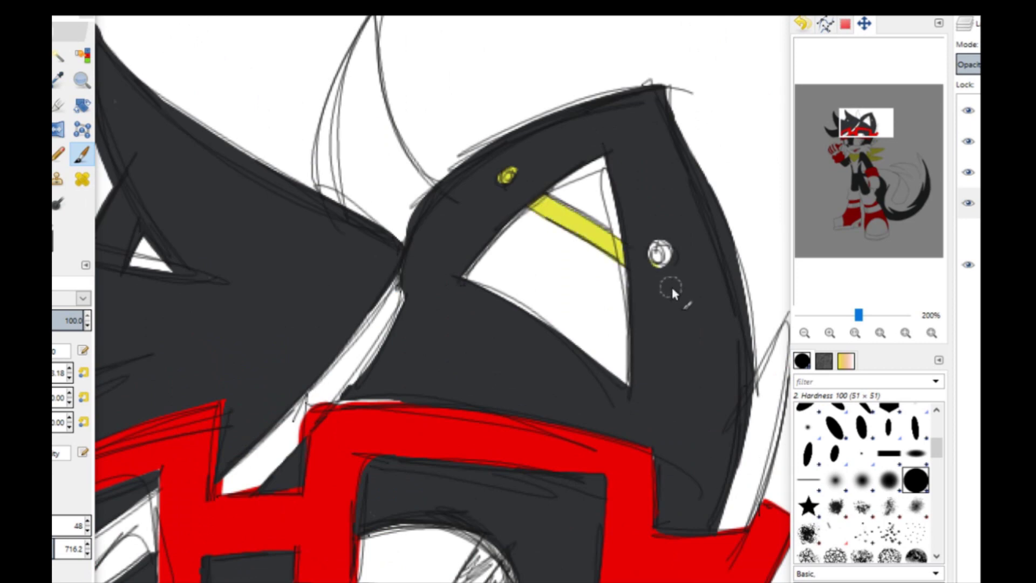
pyautogui.moveTo(863, 127); pyautogui.dragTo(856, 214)
pyautogui.moveTo(474, 209); pyautogui.dragTo(472, 303)
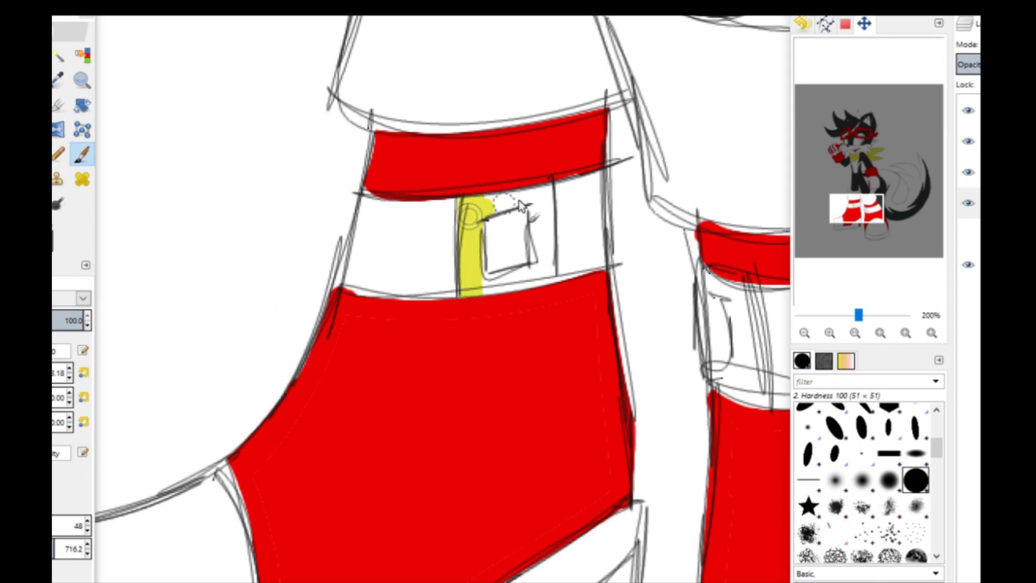
pyautogui.moveTo(520, 204); pyautogui.dragTo(471, 210)
pyautogui.moveTo(543, 188); pyautogui.dragTo(536, 190)
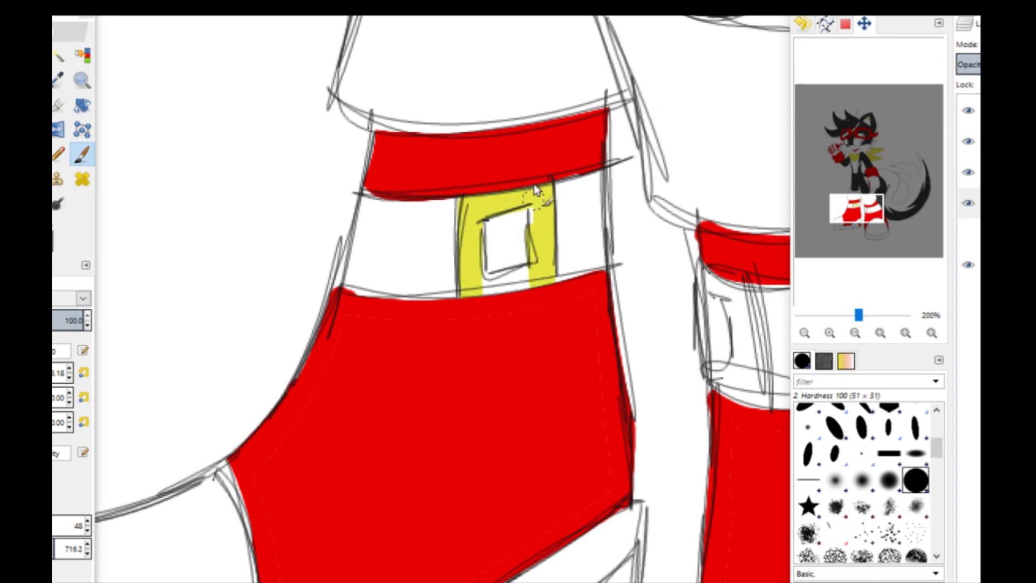
pyautogui.moveTo(482, 292); pyautogui.dragTo(484, 304)
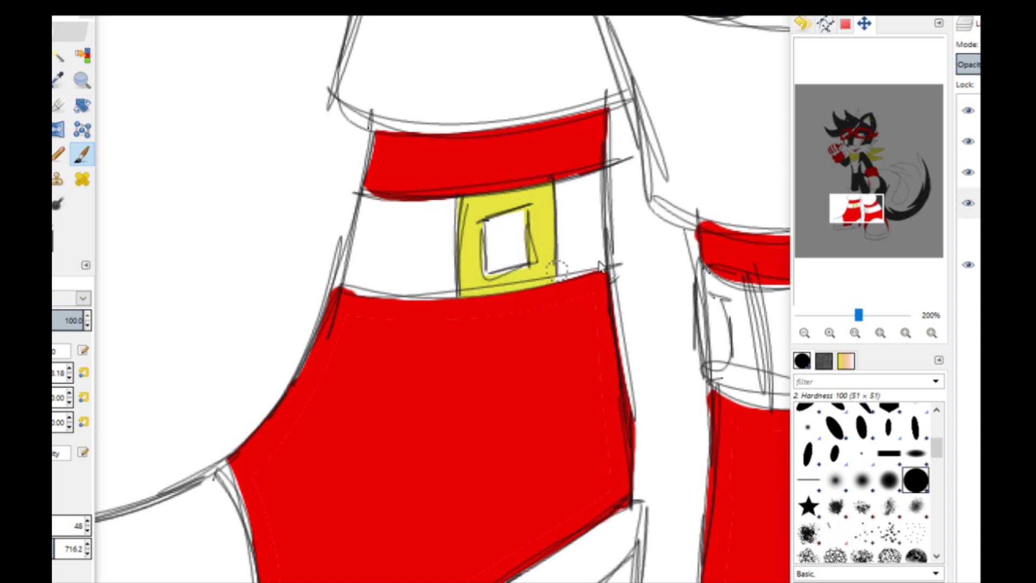
# - Fill the side-facing boot's heel plate with yellow around the red oval
pyautogui.scroll(-5, 601, 265)
pyautogui.moveTo(618, 309); pyautogui.dragTo(603, 399)
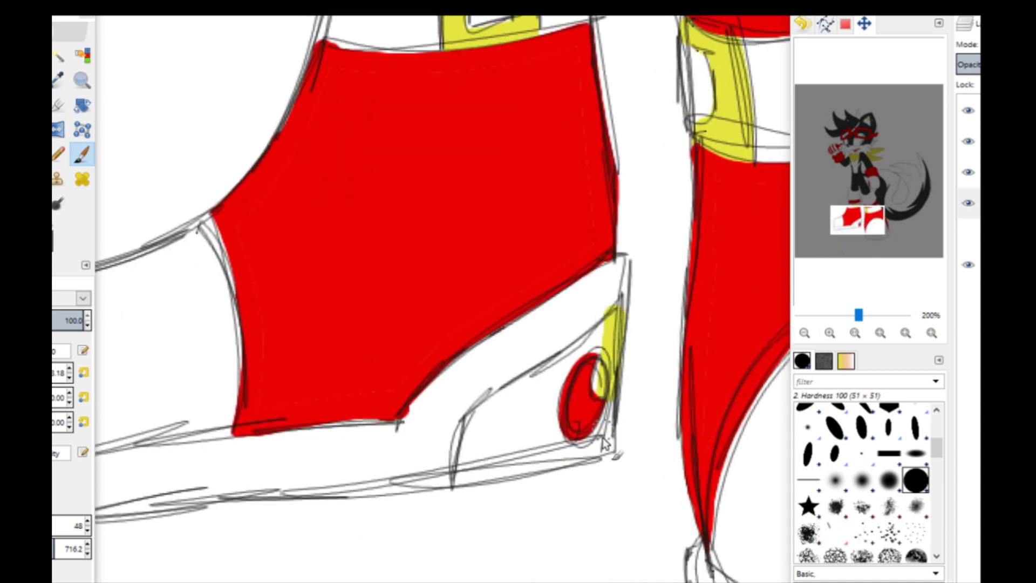
pyautogui.moveTo(604, 442)
pyautogui.mouseDown()
pyautogui.moveTo(606, 408)
pyautogui.moveTo(607, 450)
pyautogui.moveTo(494, 467)
pyautogui.moveTo(470, 475)
pyautogui.moveTo(568, 462)
pyautogui.moveTo(451, 488)
pyautogui.moveTo(467, 483)
pyautogui.moveTo(473, 413)
pyautogui.moveTo(547, 381)
pyautogui.moveTo(619, 316)
pyautogui.mouseUp()
pyautogui.moveTo(487, 422)
pyautogui.mouseDown()
pyautogui.moveTo(562, 378)
pyautogui.moveTo(521, 475)
pyautogui.moveTo(567, 378)
pyautogui.moveTo(563, 448)
pyautogui.mouseUp()
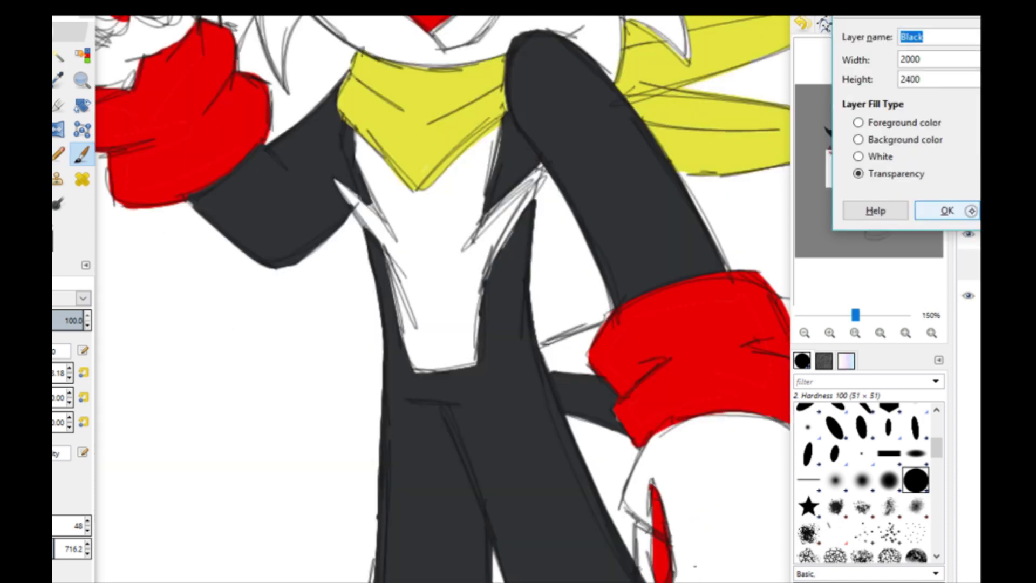
# - Create a new transparent 2000 × 2400 layer and set the paint colour to pale pink ffe8ff
pyautogui.press('Return')
pyautogui.click(79, 200)
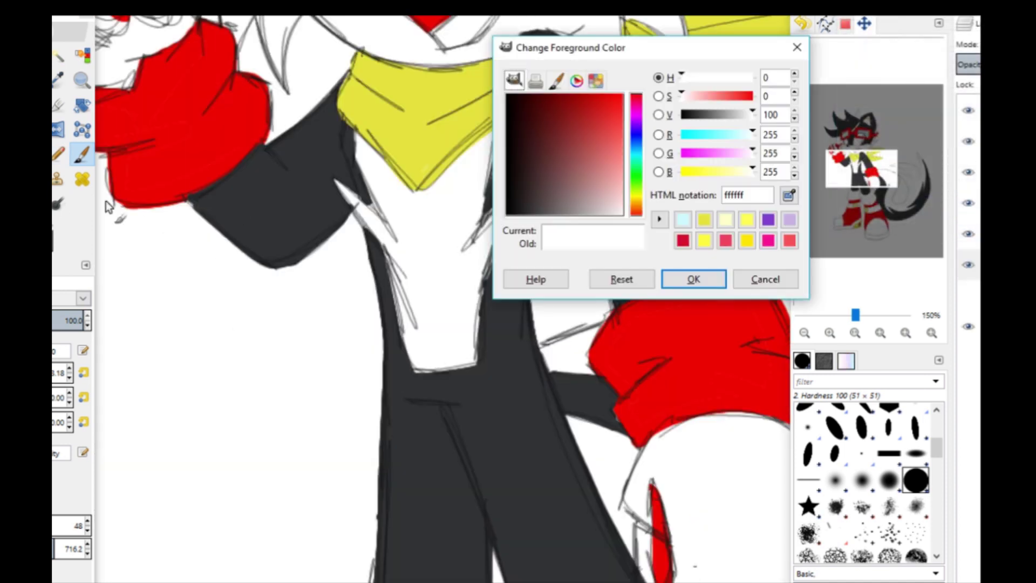
pyautogui.click(748, 151)
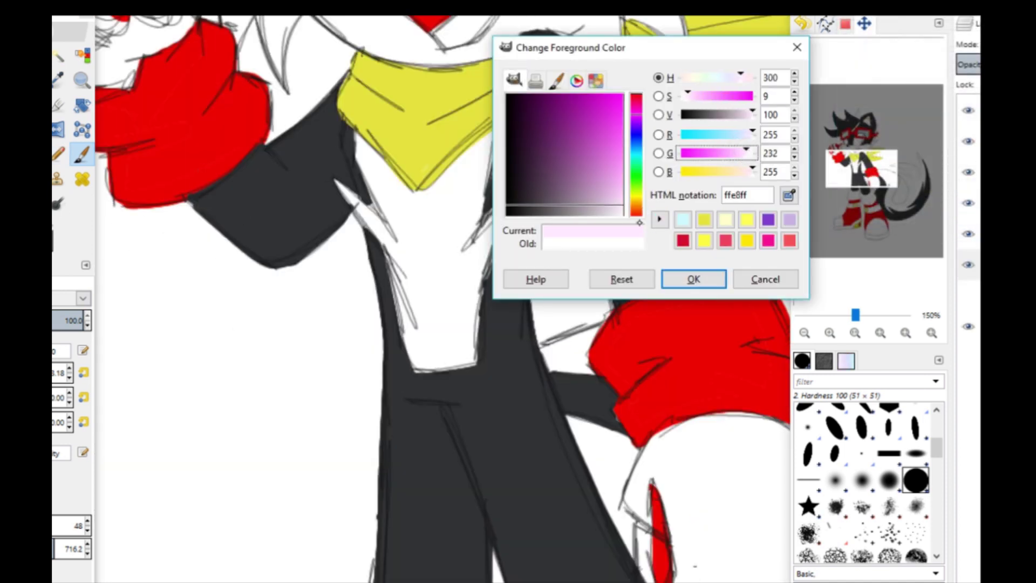
pyautogui.click(692, 279)
# - Switch to a deeper pink and fill the tongue in the open mouth
pyautogui.moveTo(854, 170); pyautogui.dragTo(852, 156)
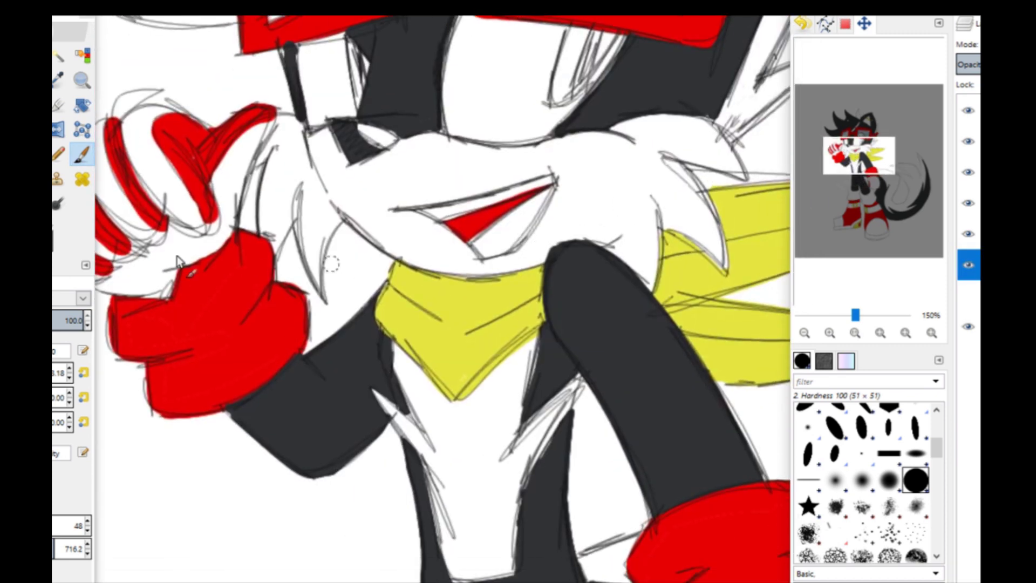
pyautogui.click(43, 230)
pyautogui.moveTo(613, 189); pyautogui.dragTo(621, 108)
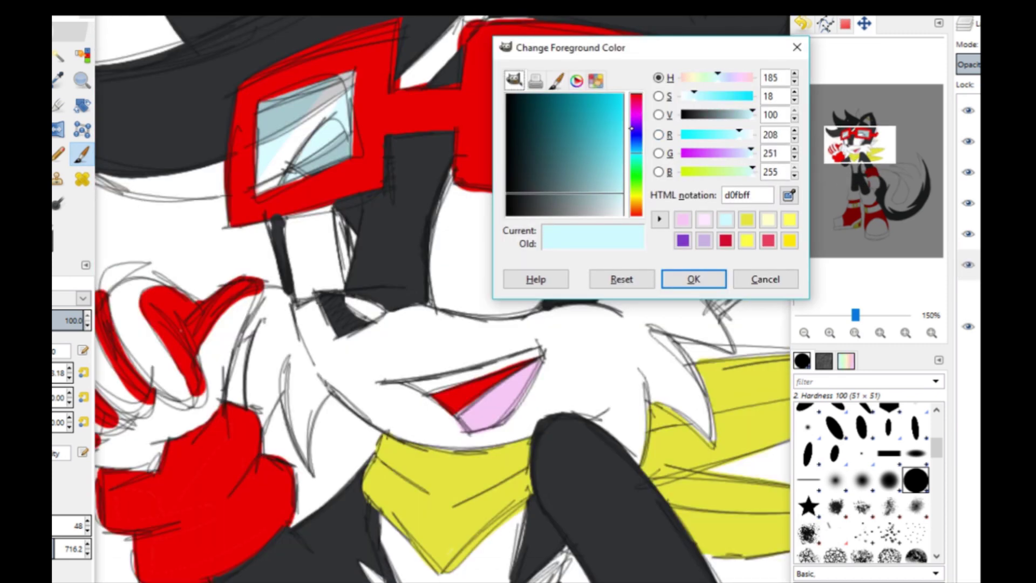
# - Set the paint colour to cyan 13cfe0 and paint the irises of both eyes
pyautogui.moveTo(605, 128); pyautogui.dragTo(609, 100)
pyautogui.click(693, 279)
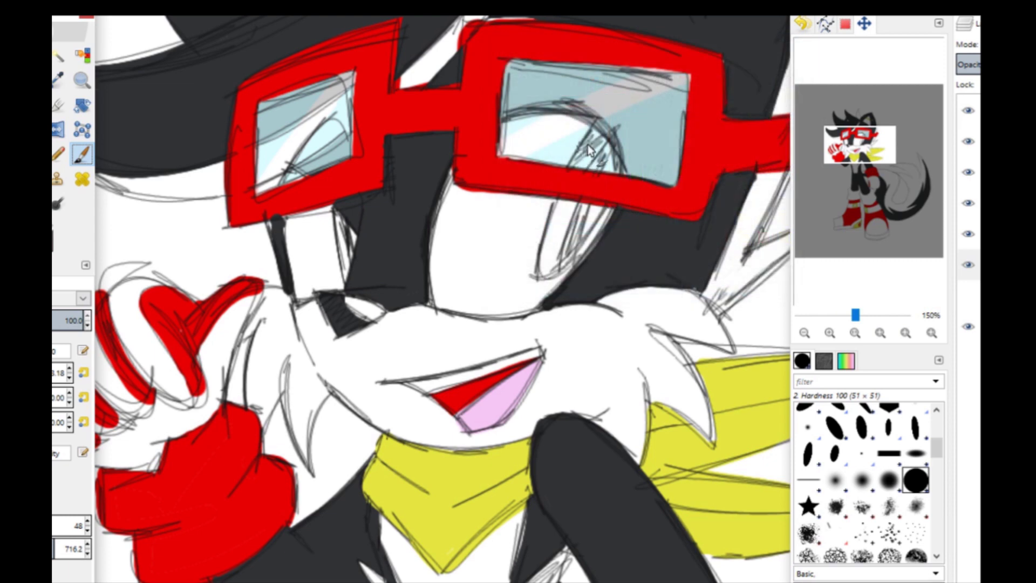
pyautogui.moveTo(577, 181)
pyautogui.mouseDown()
pyautogui.moveTo(567, 215)
pyautogui.moveTo(537, 249)
pyautogui.mouseUp()
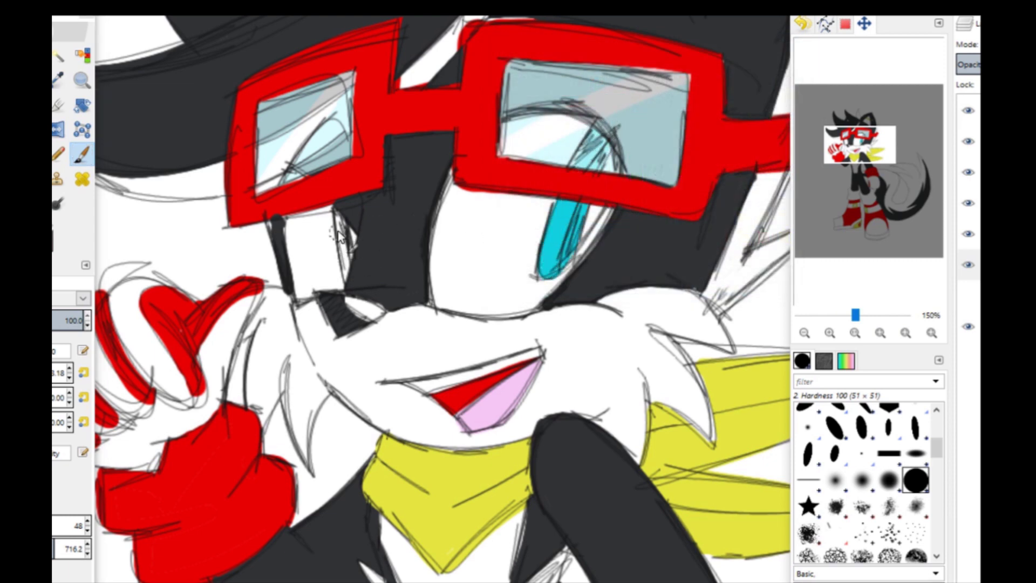
pyautogui.moveTo(342, 212); pyautogui.dragTo(350, 267)
# - Change the paint colour to grey and fill the side-facing boot's sloped band above the yellow heel plate
pyautogui.moveTo(847, 135); pyautogui.dragTo(845, 214)
pyautogui.click(47, 222)
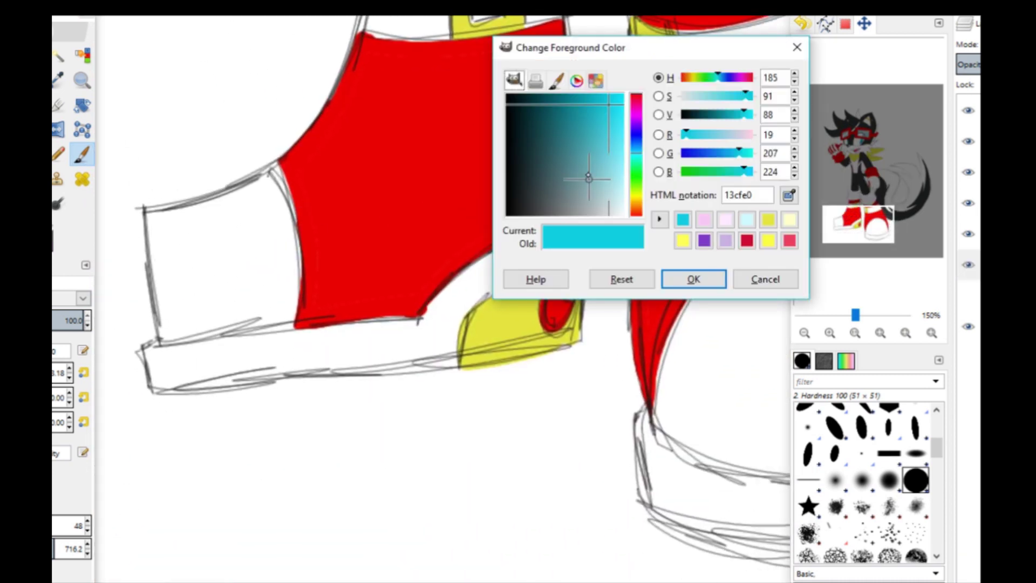
pyautogui.moveTo(589, 178); pyautogui.dragTo(585, 215)
pyautogui.click(694, 279)
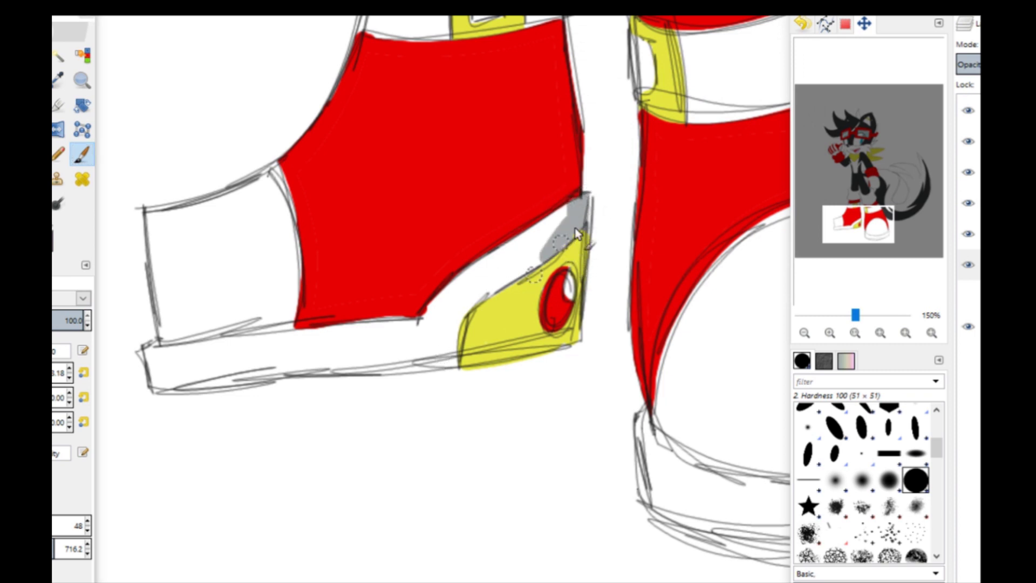
pyautogui.moveTo(518, 256)
pyautogui.mouseDown()
pyautogui.moveTo(561, 216)
pyautogui.moveTo(503, 253)
pyautogui.moveTo(432, 328)
pyautogui.mouseUp()
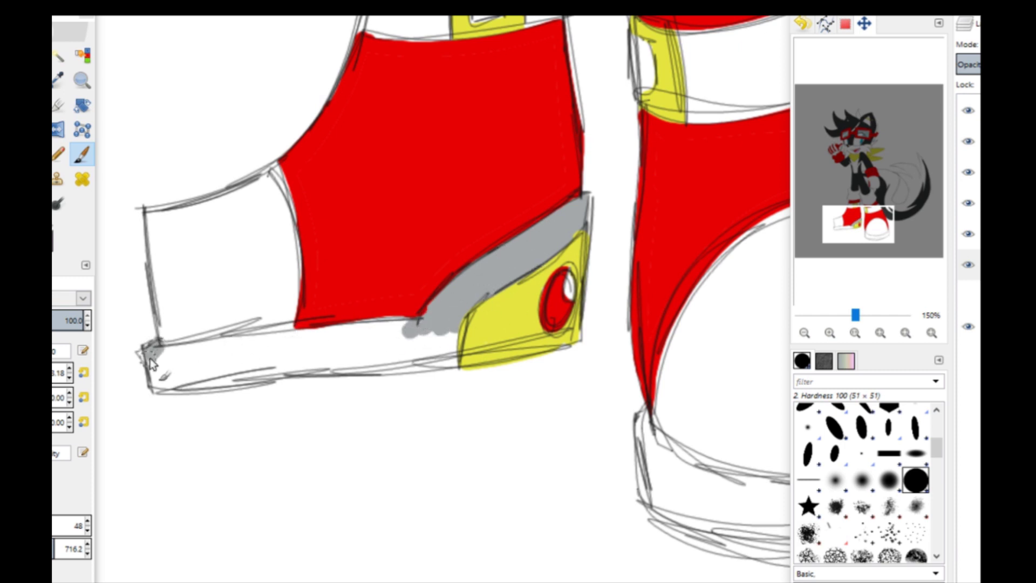
# - Paint the side-facing boot's sole grey from the toe to the heel plate, redoing the stray lower-edge stroke
pyautogui.moveTo(150, 358)
pyautogui.mouseDown()
pyautogui.moveTo(156, 385)
pyautogui.moveTo(225, 394)
pyautogui.mouseUp()
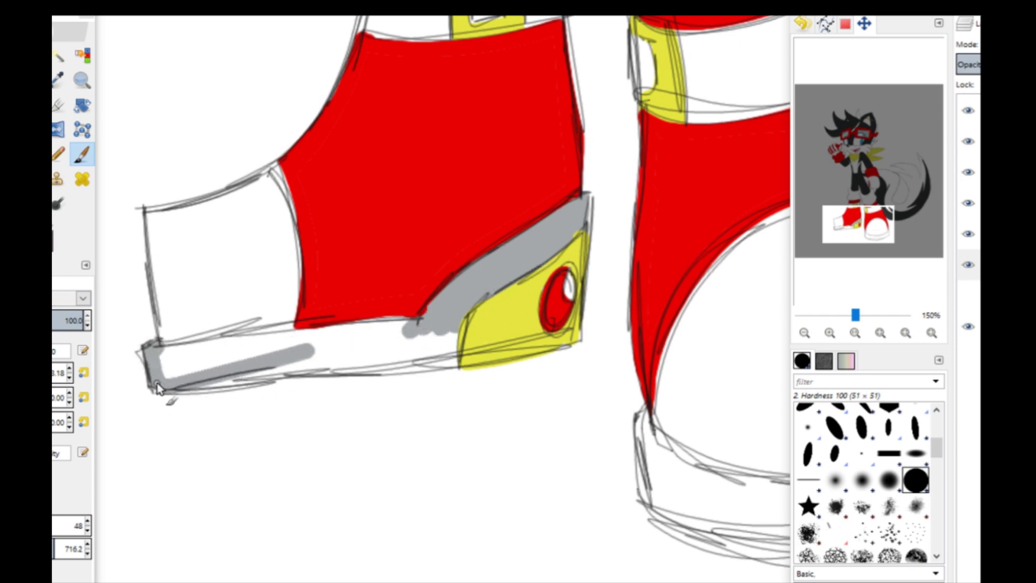
pyautogui.moveTo(157, 388)
pyautogui.mouseDown()
pyautogui.moveTo(410, 352)
pyautogui.moveTo(203, 396)
pyautogui.moveTo(322, 356)
pyautogui.moveTo(450, 342)
pyautogui.mouseUp()
pyautogui.hotkey('ctrl', 'z')
pyautogui.moveTo(450, 341); pyautogui.dragTo(398, 355)
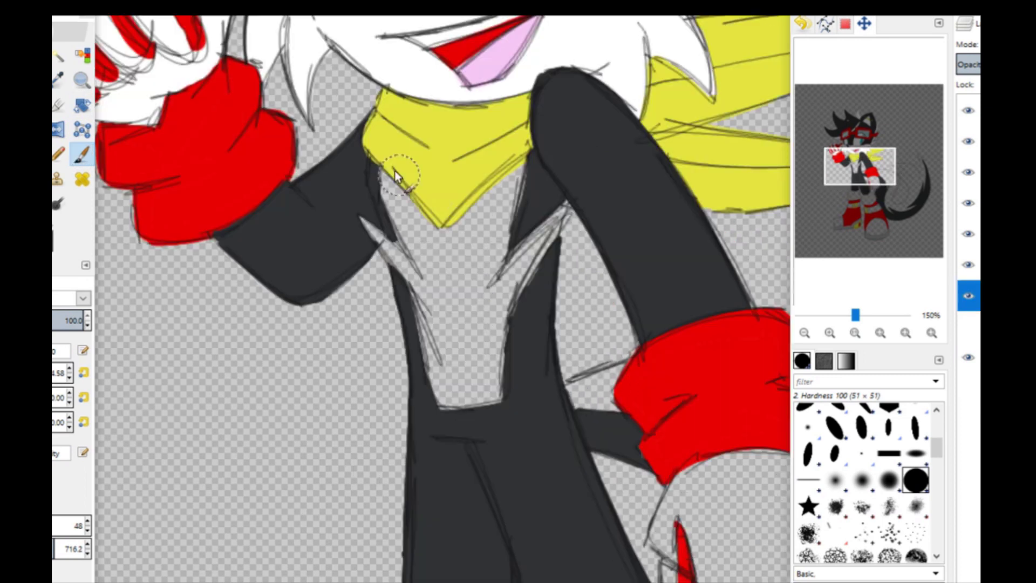
# - Fill the chest patch below the yellow scarf and the remaining end of the front-facing boot's strap band with white
pyautogui.moveTo(393, 178)
pyautogui.mouseDown()
pyautogui.moveTo(449, 281)
pyautogui.moveTo(378, 214)
pyautogui.moveTo(458, 416)
pyautogui.moveTo(484, 407)
pyautogui.mouseUp()
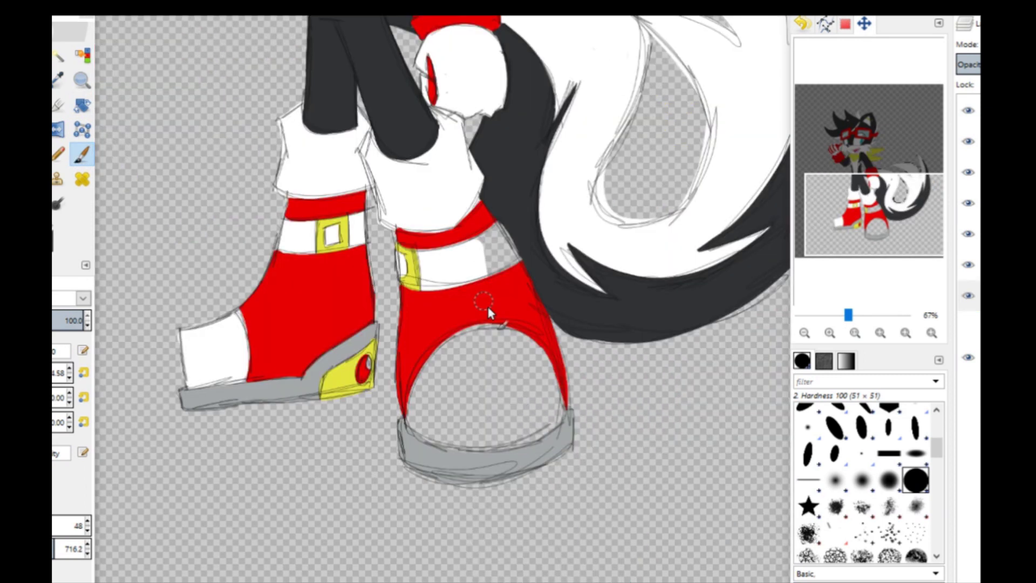
pyautogui.moveTo(488, 313)
pyautogui.mouseDown()
pyautogui.moveTo(507, 253)
pyautogui.moveTo(531, 291)
pyautogui.mouseUp()
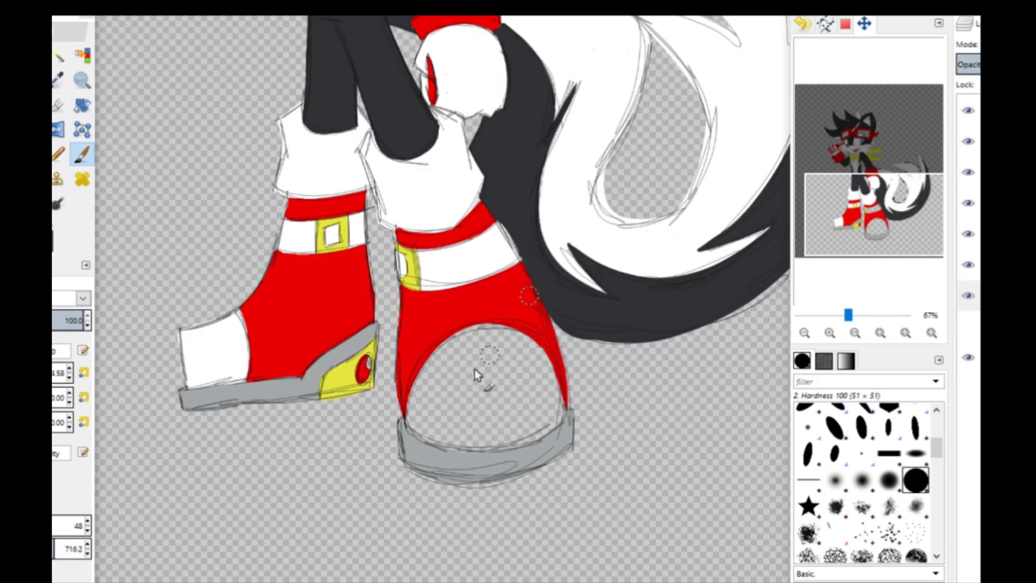
# - Paint the front-facing boot's rounded toe cap solid white, outlining its edge before filling the centre
pyautogui.moveTo(419, 373); pyautogui.dragTo(541, 377)
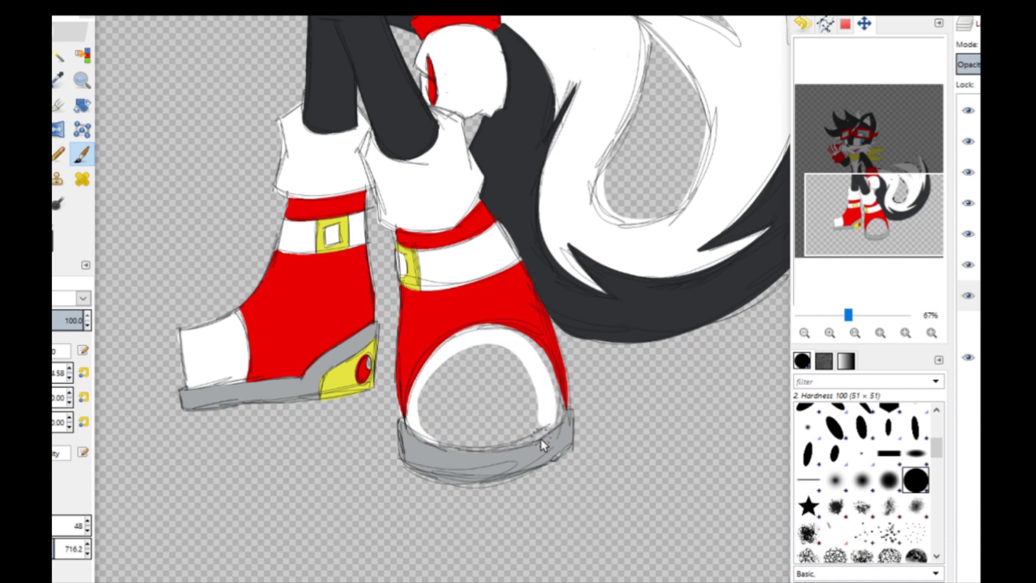
pyautogui.moveTo(542, 440)
pyautogui.mouseDown()
pyautogui.moveTo(502, 335)
pyautogui.moveTo(456, 447)
pyautogui.moveTo(549, 411)
pyautogui.moveTo(468, 348)
pyautogui.mouseUp()
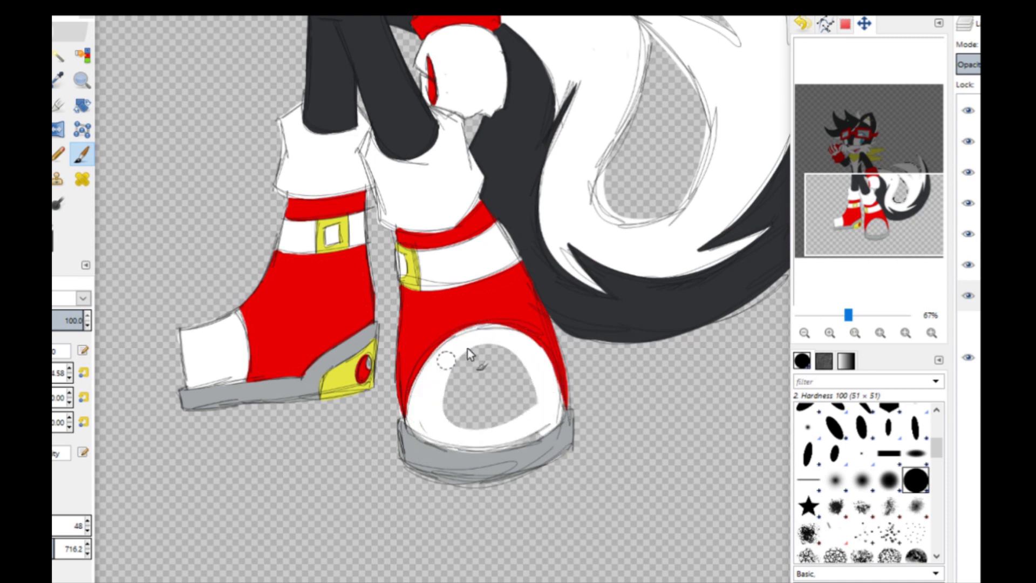
pyautogui.moveTo(464, 438)
pyautogui.mouseDown()
pyautogui.moveTo(548, 403)
pyautogui.moveTo(473, 433)
pyautogui.moveTo(486, 390)
pyautogui.mouseUp()
# - Select the bottommost layer in the stack and hide it behind the coloured character
pyautogui.doubleClick(804, 333)
pyautogui.moveTo(869, 237); pyautogui.dragTo(895, 203)
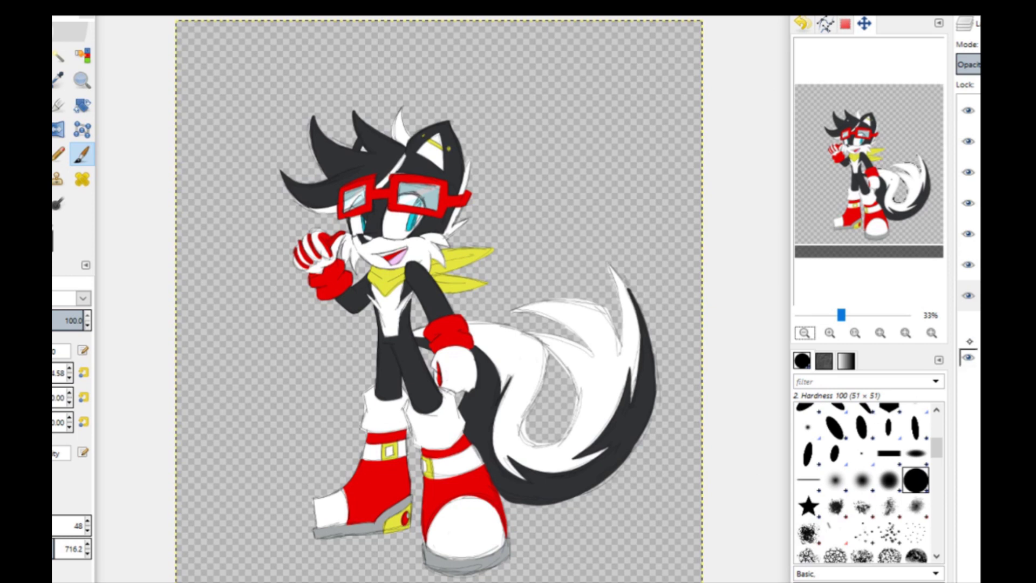
pyautogui.click(958, 354)
pyautogui.click(969, 357)
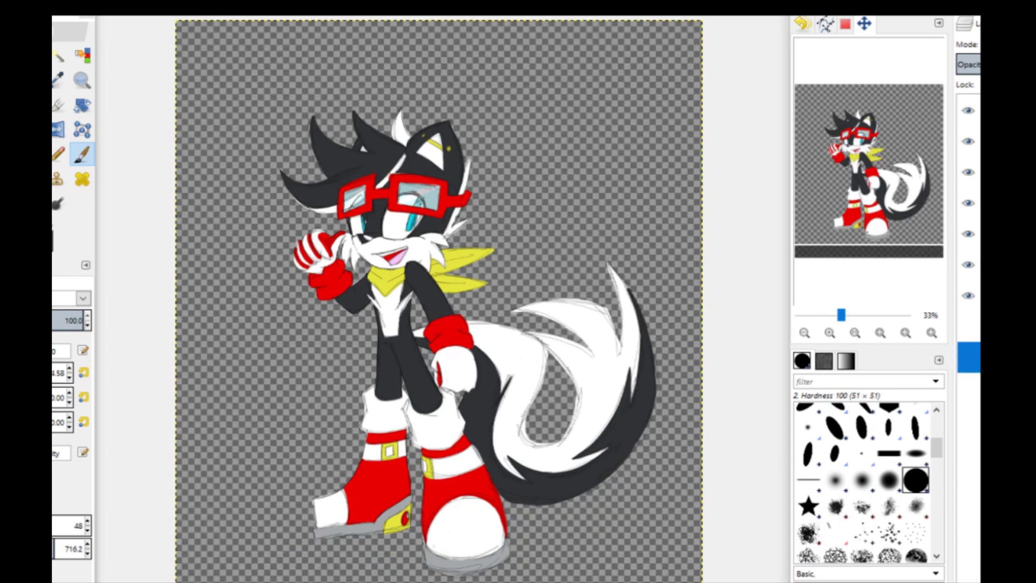
pyautogui.click(418, 582)
pyautogui.click(496, 556)
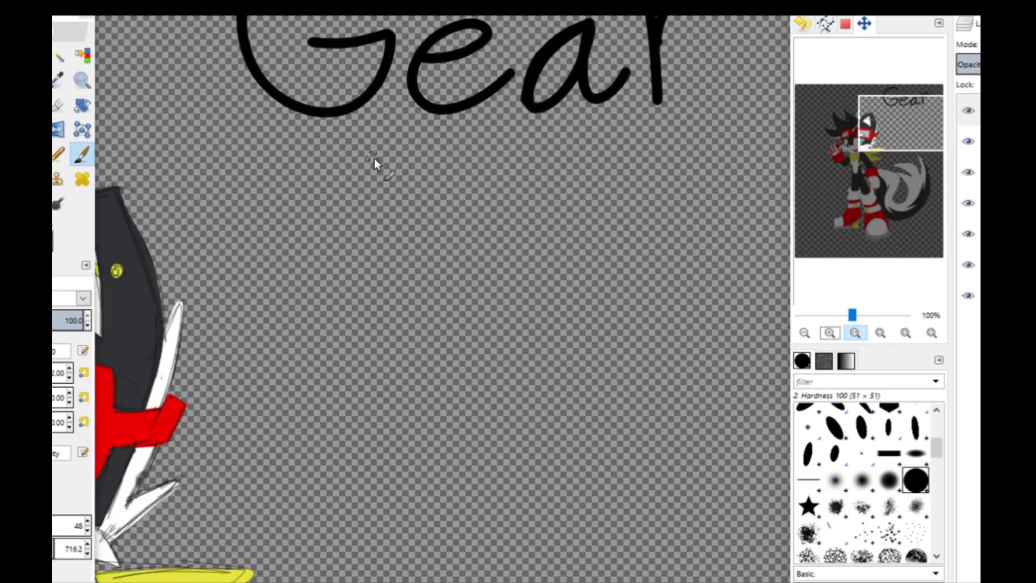
# - Hand-letter the black title "Gear the Skunk" above the tail and add the artist's signature on the front-facing boot's toe
pyautogui.moveTo(381, 132); pyautogui.dragTo(384, 201)
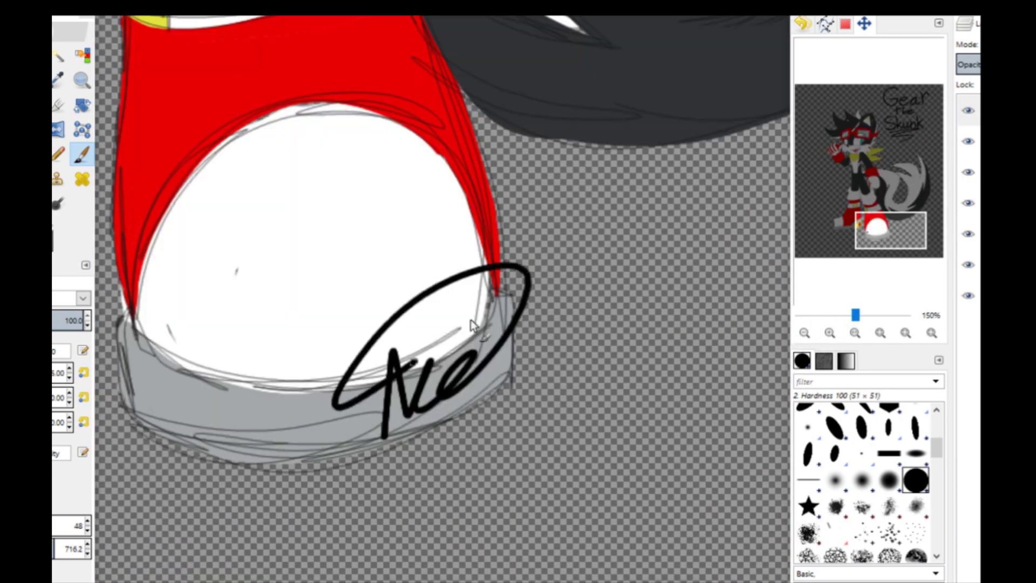
pyautogui.moveTo(474, 324)
pyautogui.mouseDown()
pyautogui.moveTo(489, 294)
pyautogui.moveTo(478, 310)
pyautogui.mouseUp()
pyautogui.click(804, 333)
pyautogui.click(805, 333)
pyautogui.click(805, 333)
pyautogui.click(804, 333)
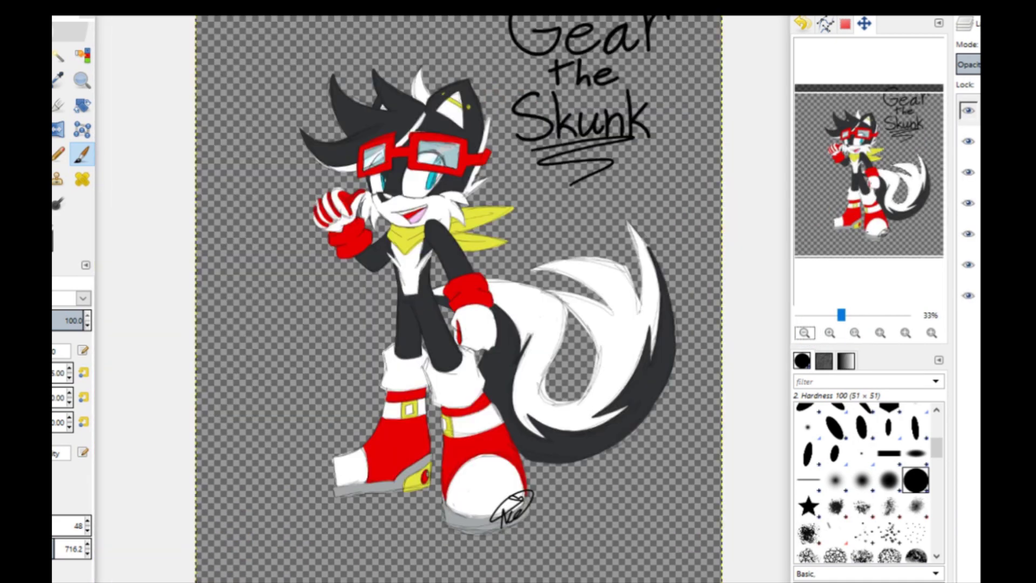
pyautogui.scroll(1, 661, 185)
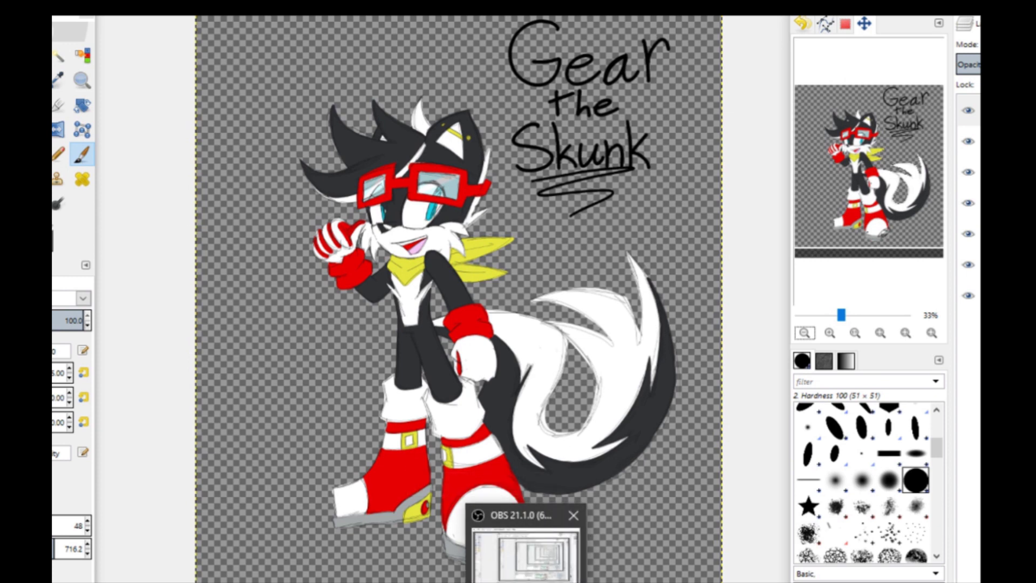
pyautogui.scroll(-2, 426, 162)
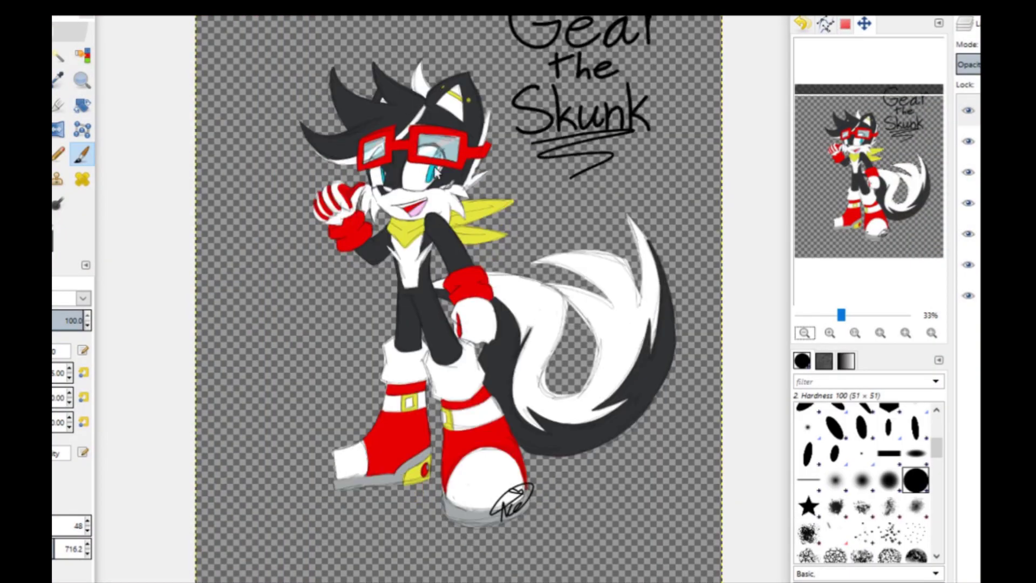
pyautogui.scroll(2, 539, 380)
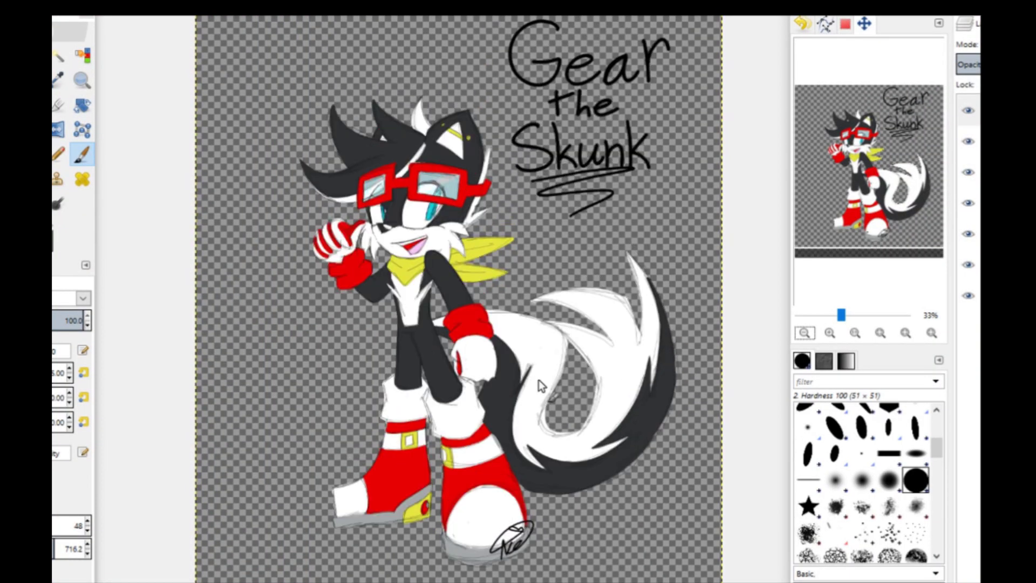